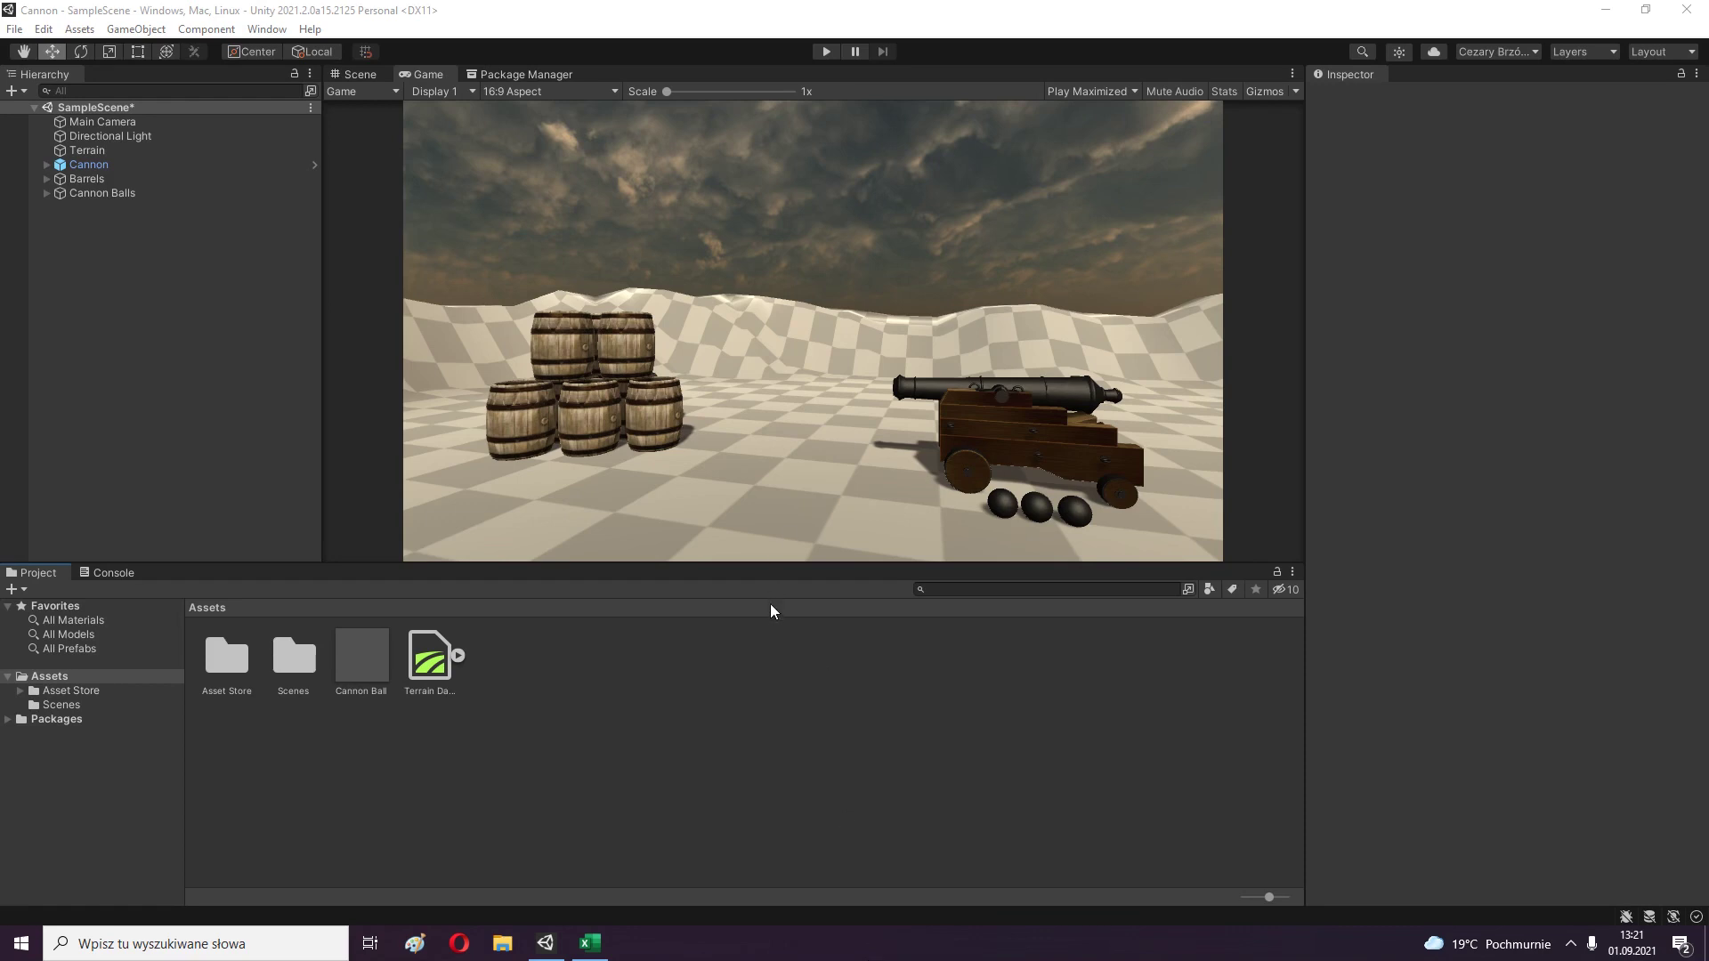
Switch to the Scene view, orbit to a steeper angle, and expand the Barrels group.
left_click(360, 74)
mouse_move(725, 267)
left_mouse_down("alt")
mouse_move(570, 449)
mouse_move(946, 267)
left_mouse_up("alt")
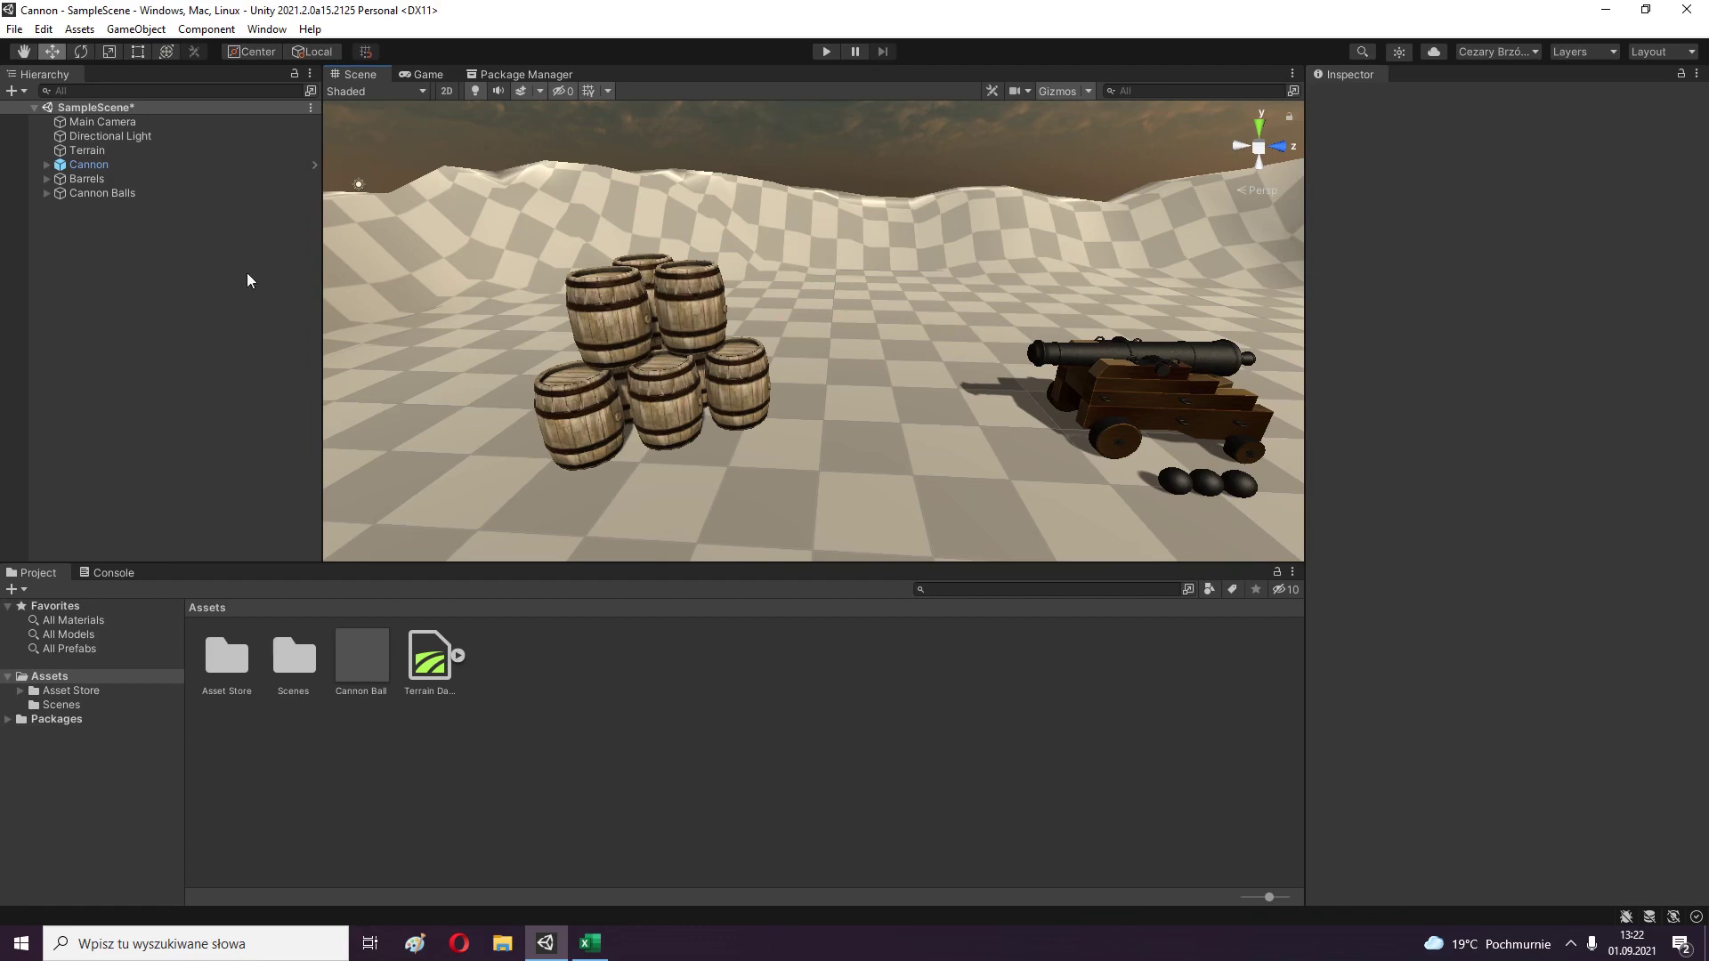
left_click(47, 179)
Add a Rigidbody with Drag 1 to all nine barrels, then deselect and collapse Barrels.
left_click(105, 195)
left_click(117, 307, "shift")
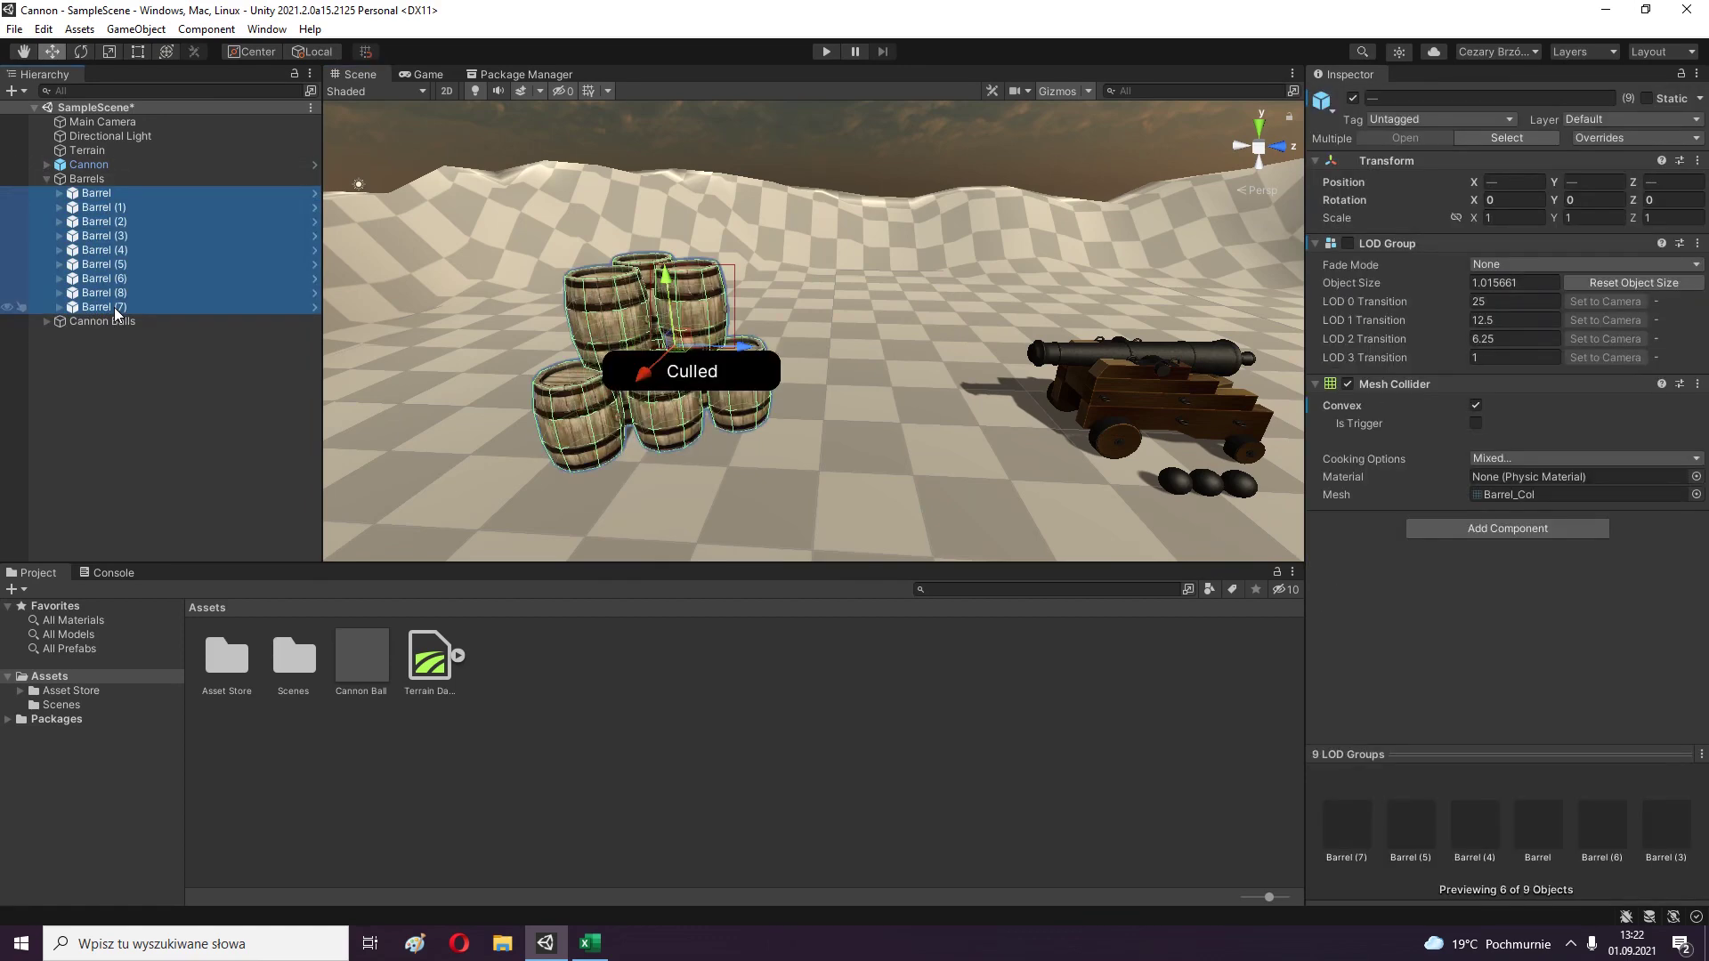
left_click(1472, 530)
type("ri")
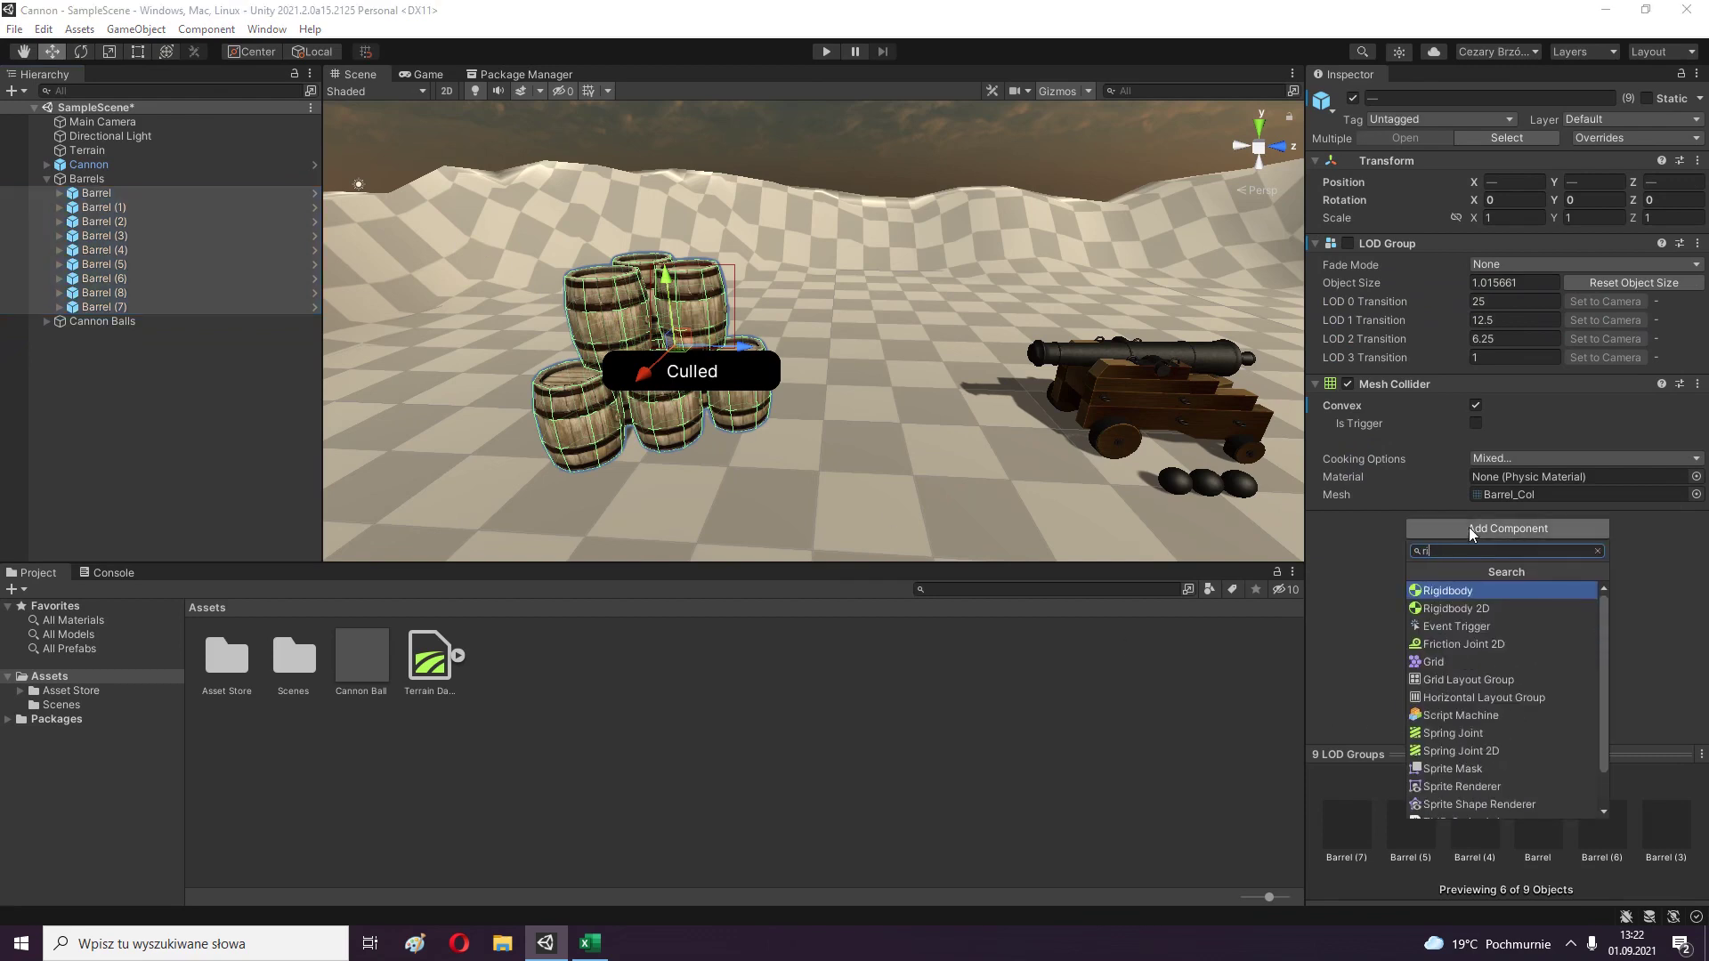
left_click(1466, 592)
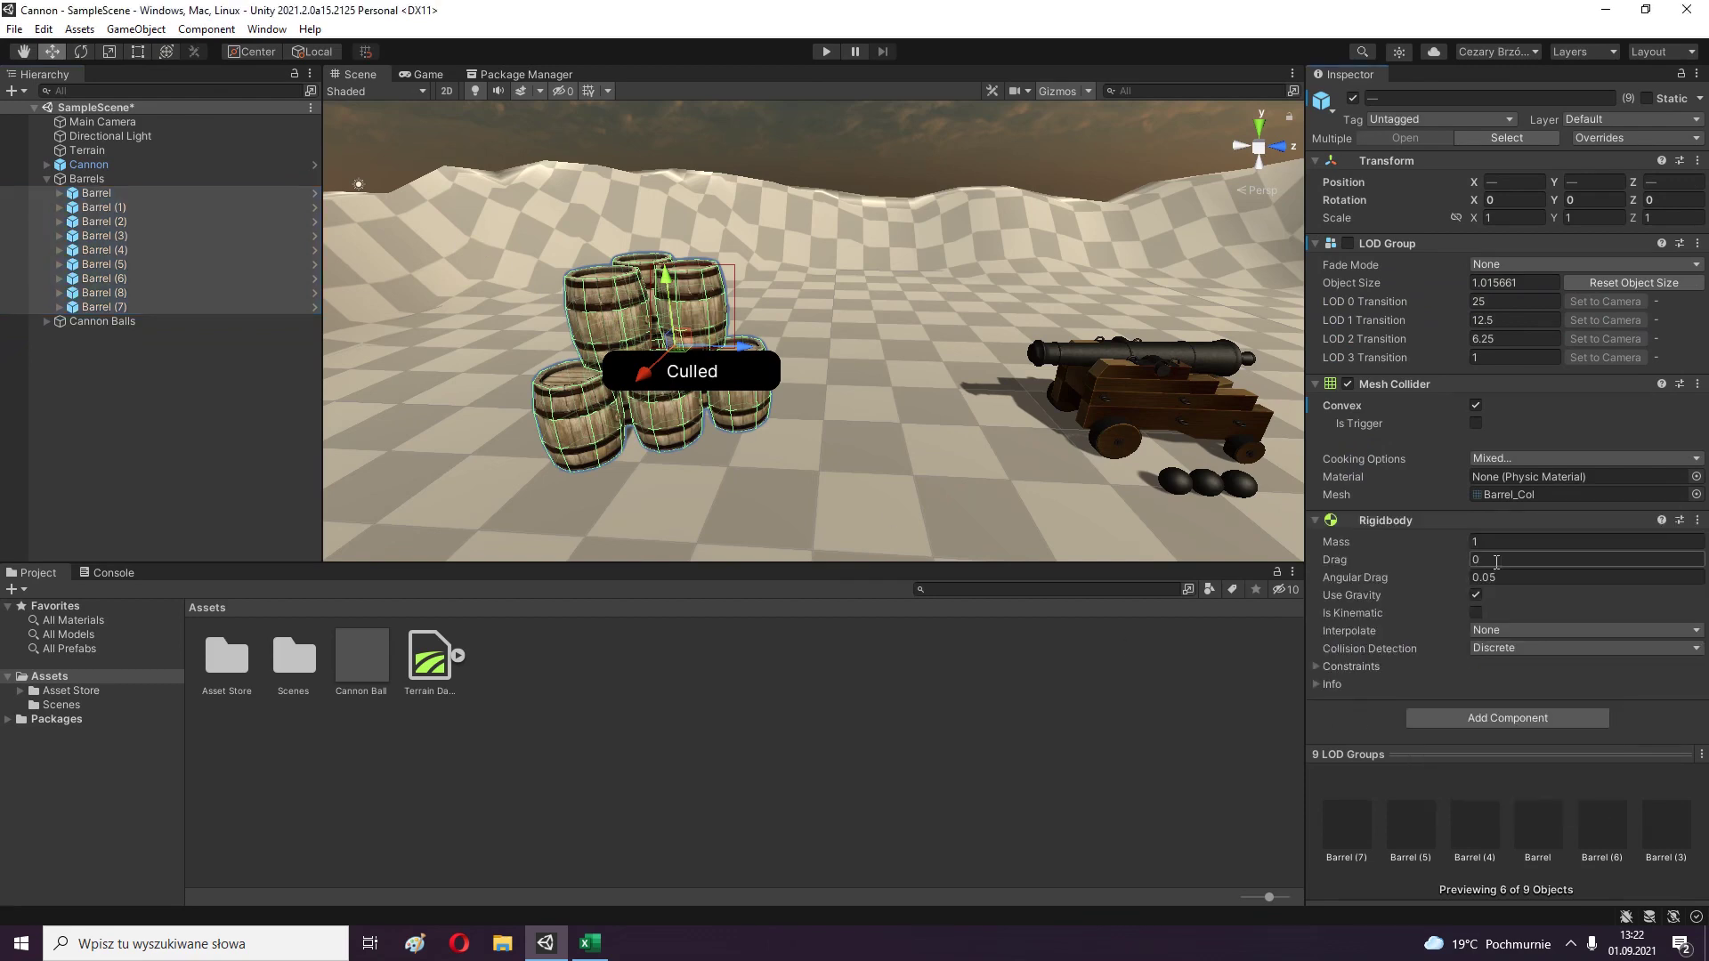
key("Return")
left_click(188, 469)
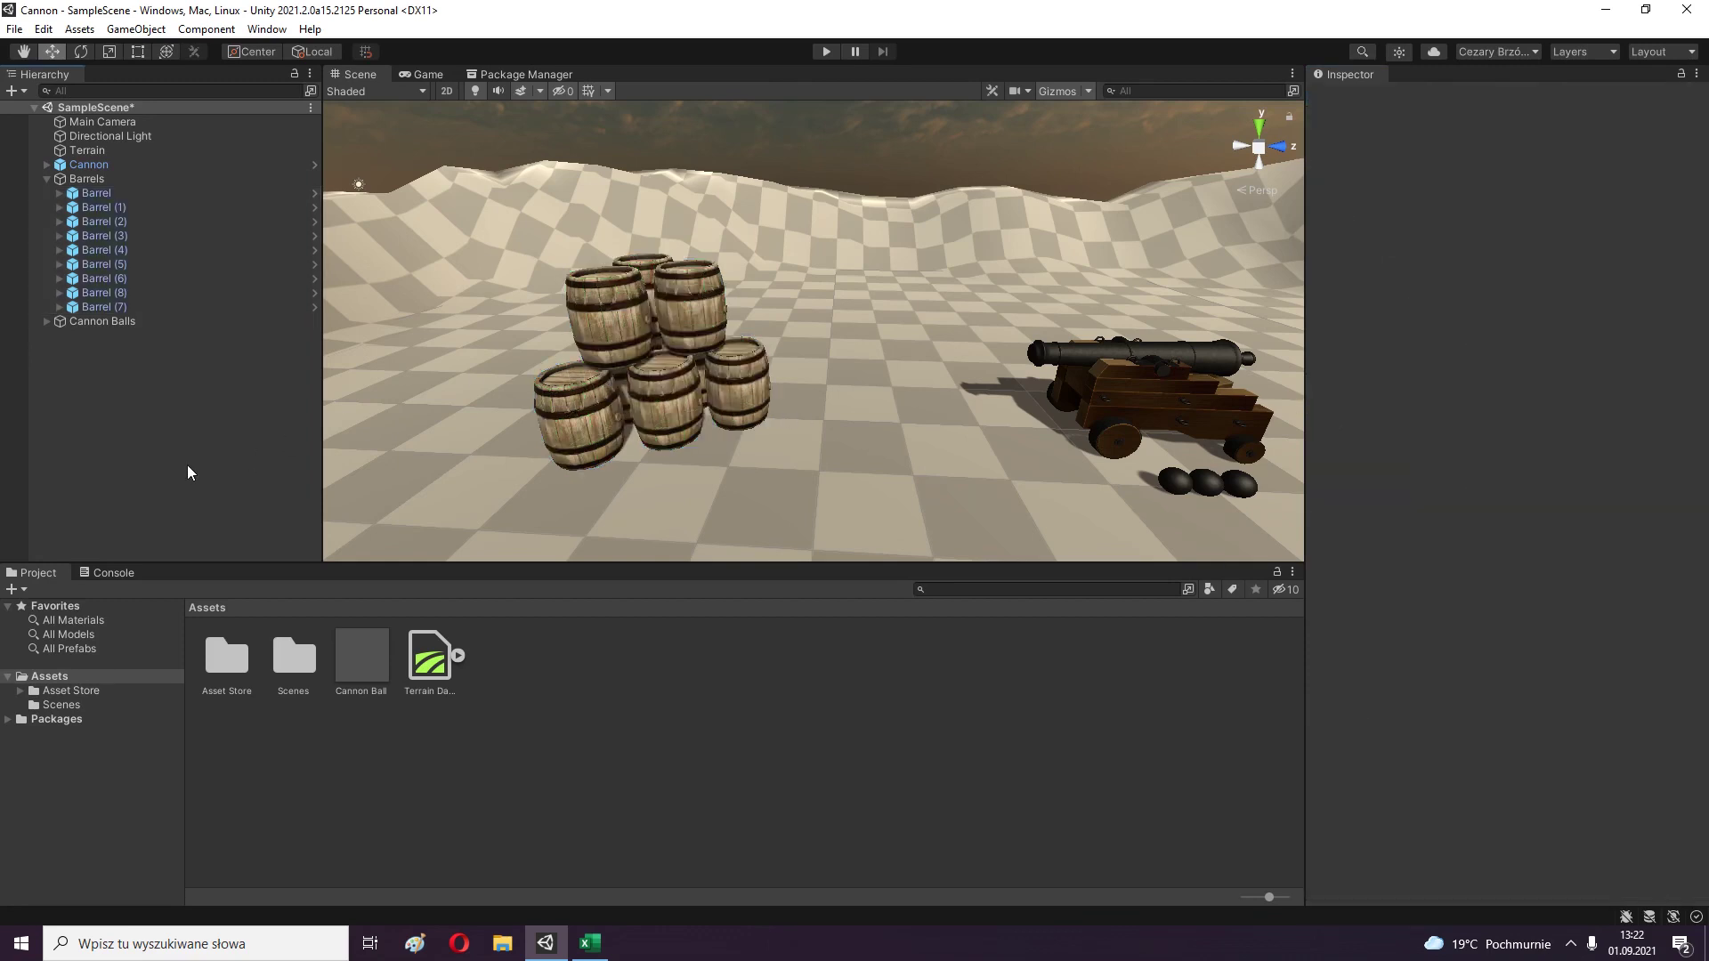
left_click(47, 179)
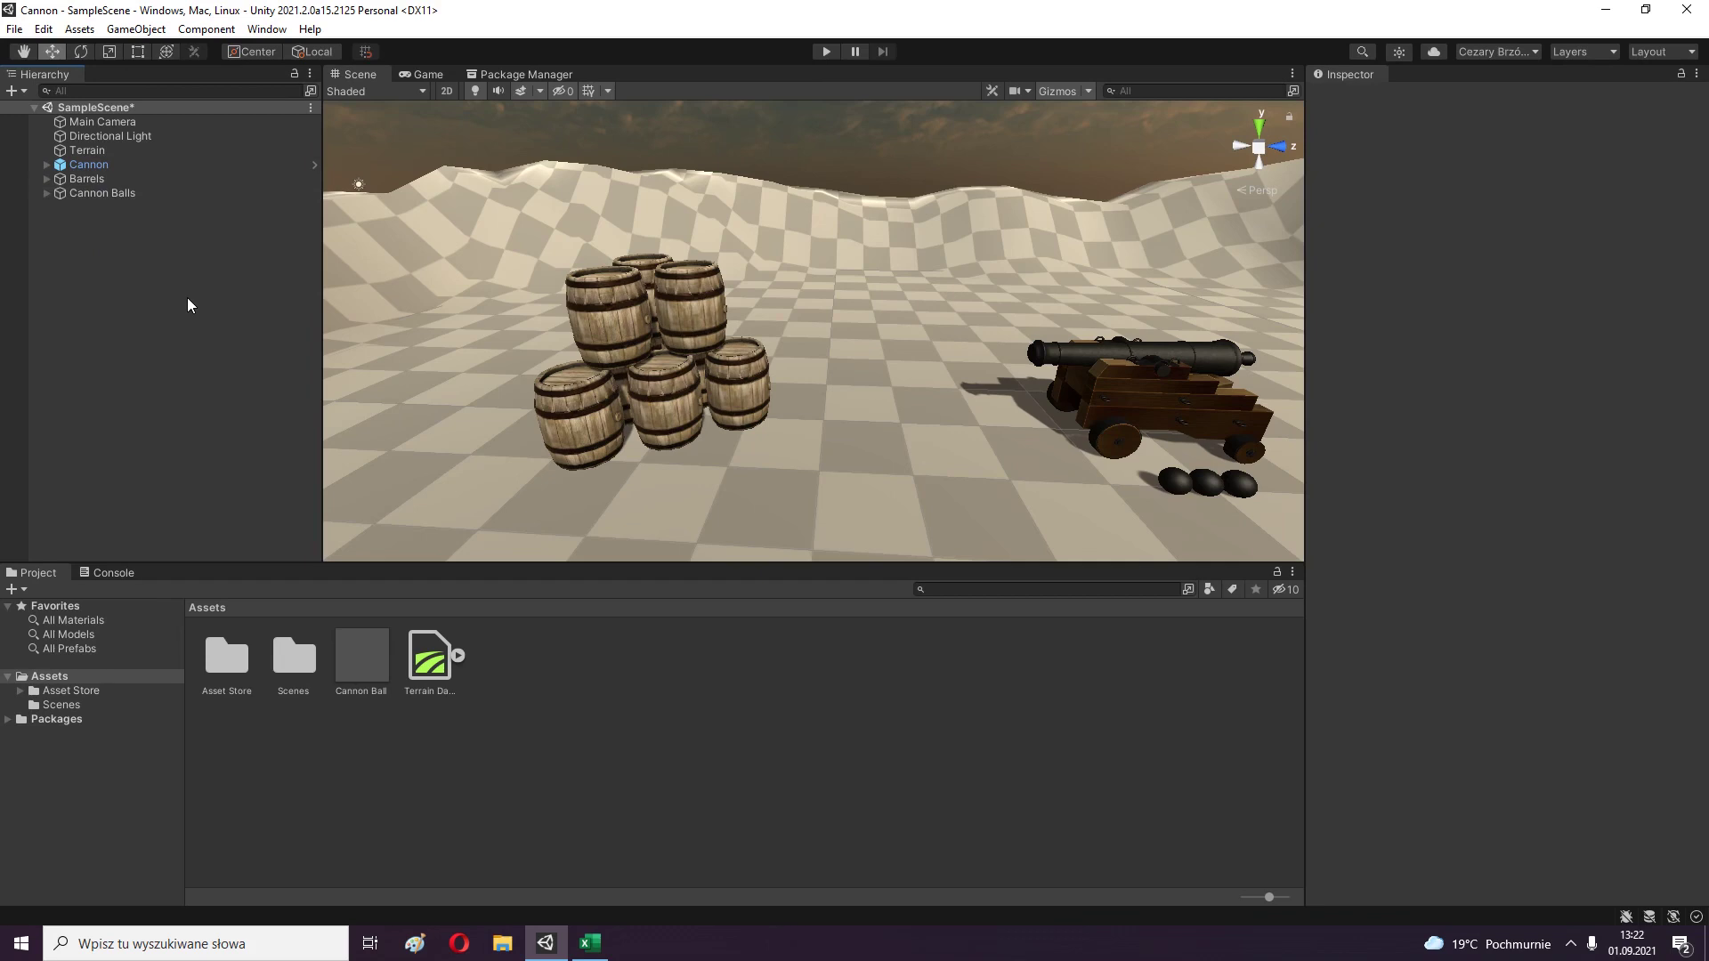
Move the view closer and inspect the first Cannon Ball in the Cannon Balls group.
right_click_drag(751, 302, 763, 293)
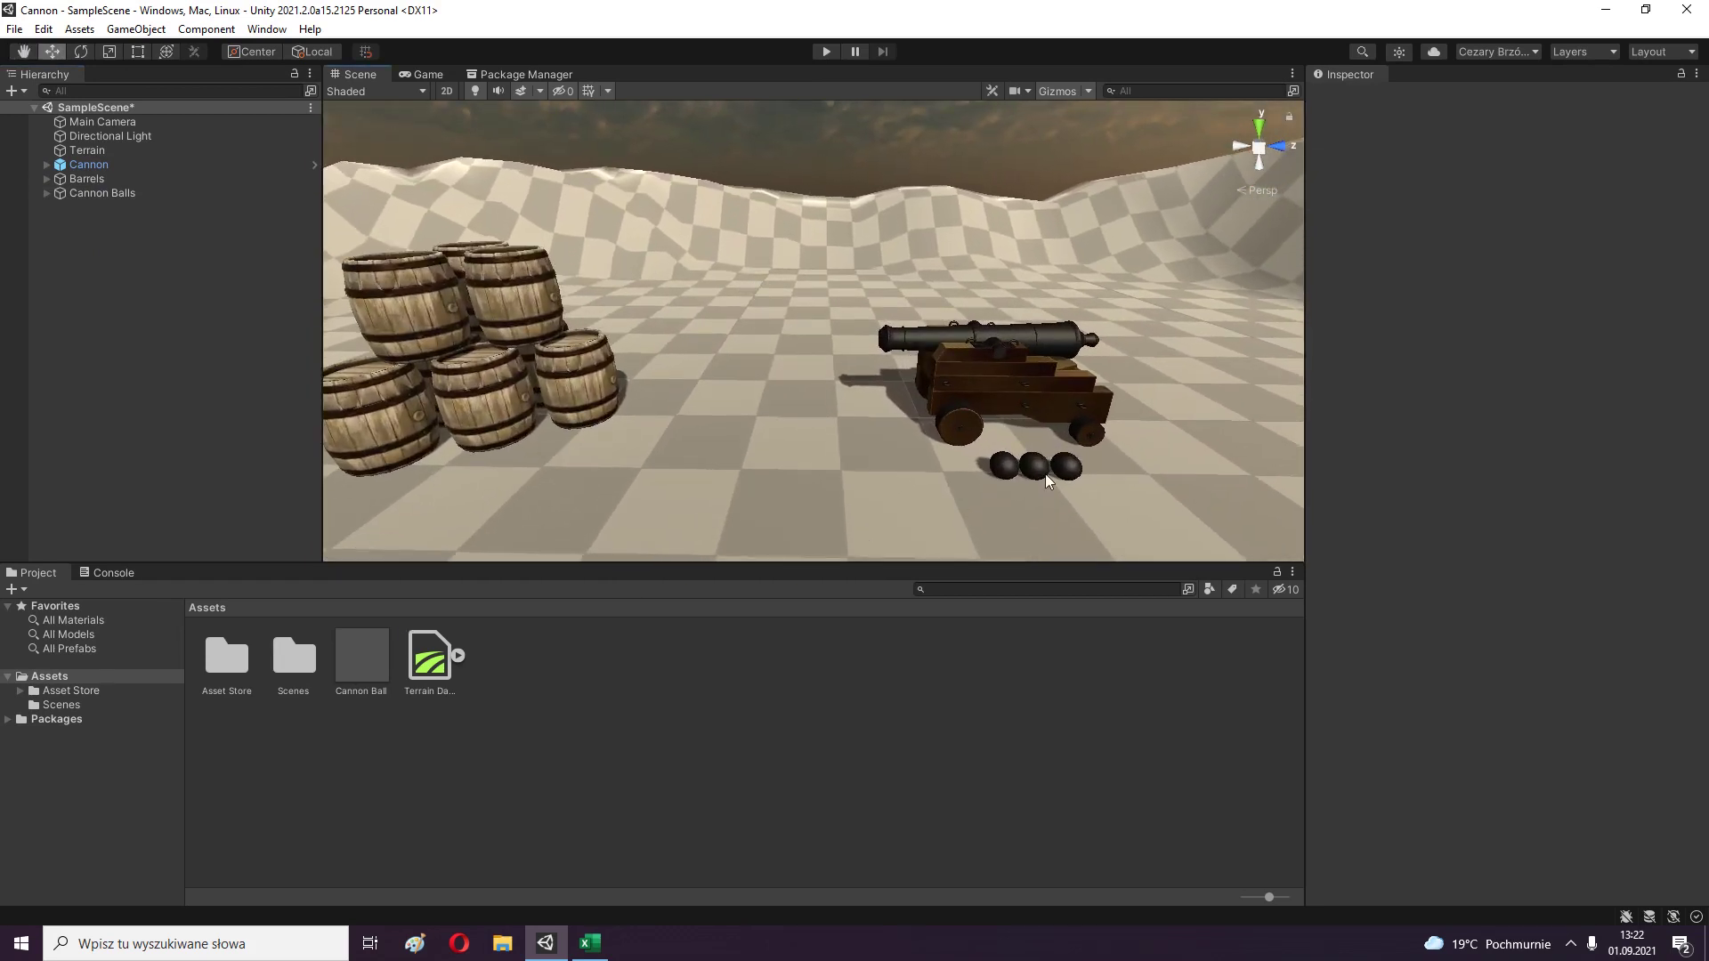
left_click(46, 193)
left_click(107, 207)
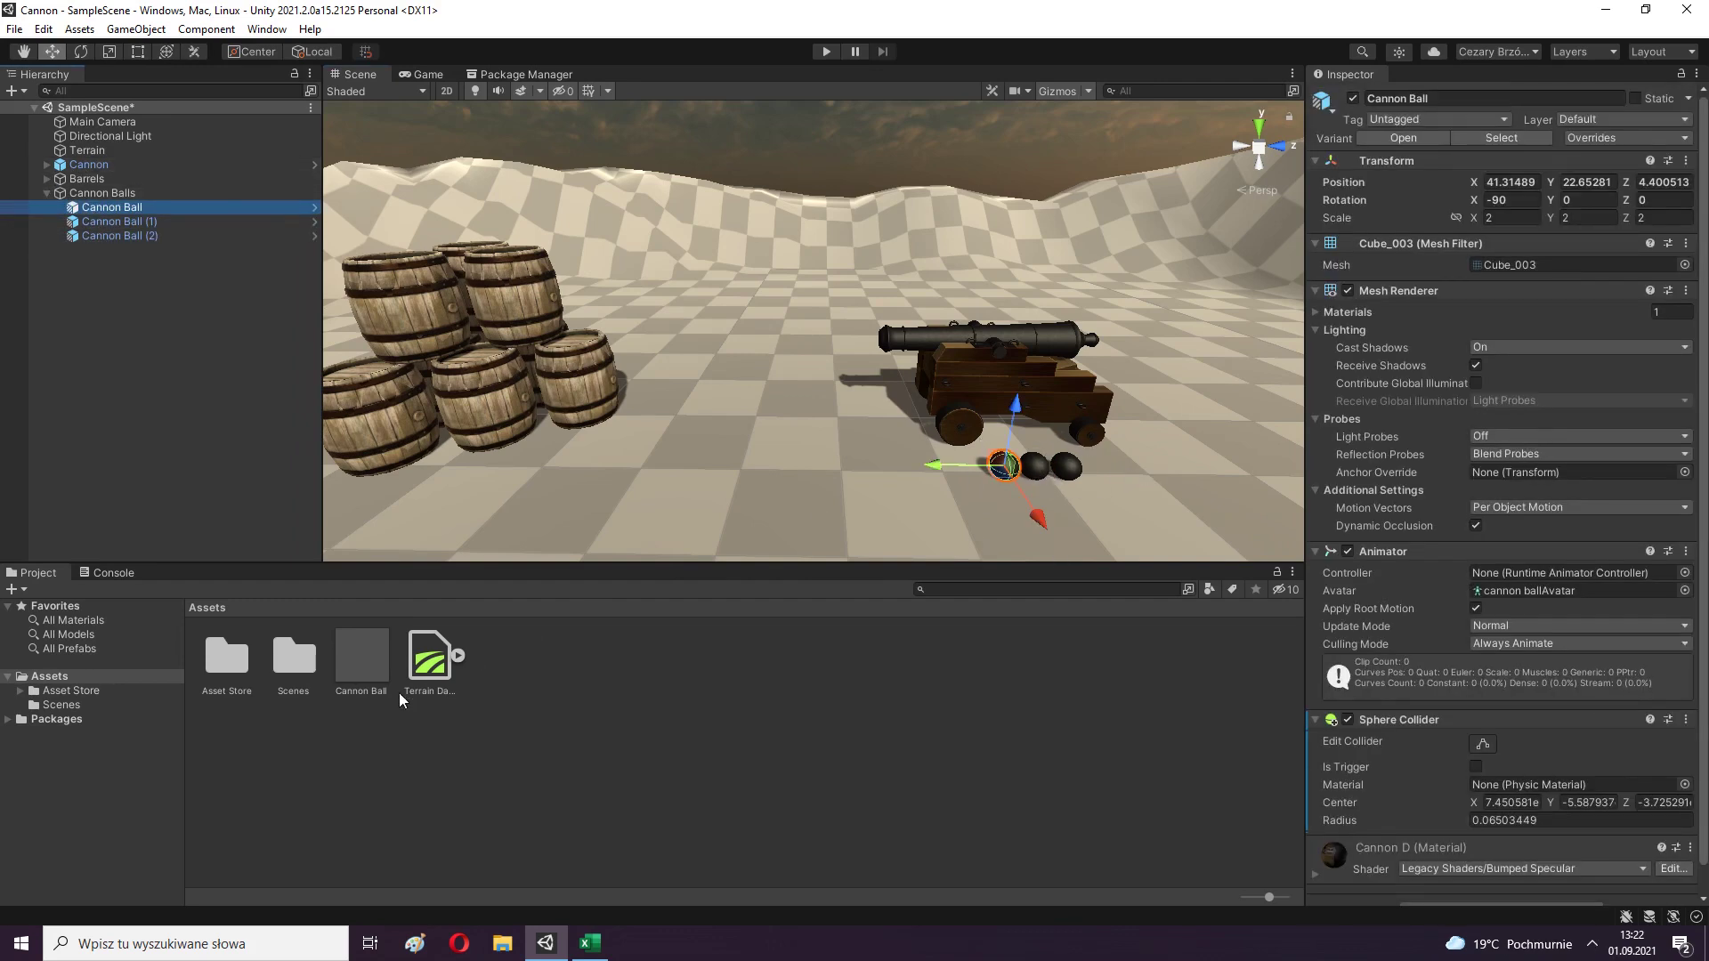
Collapse Cannon Balls and open the Cannon Ball prefab for editing.
left_click(46, 193)
left_click(110, 337)
double_click(362, 656)
mouse_move(588, 356)
left_mouse_down("alt")
mouse_move(655, 380)
mouse_move(495, 304)
left_mouse_up("alt")
Give the Cannon Ball prefab a Rigidbody with Mass 250.
left_click(1482, 786)
type("r")
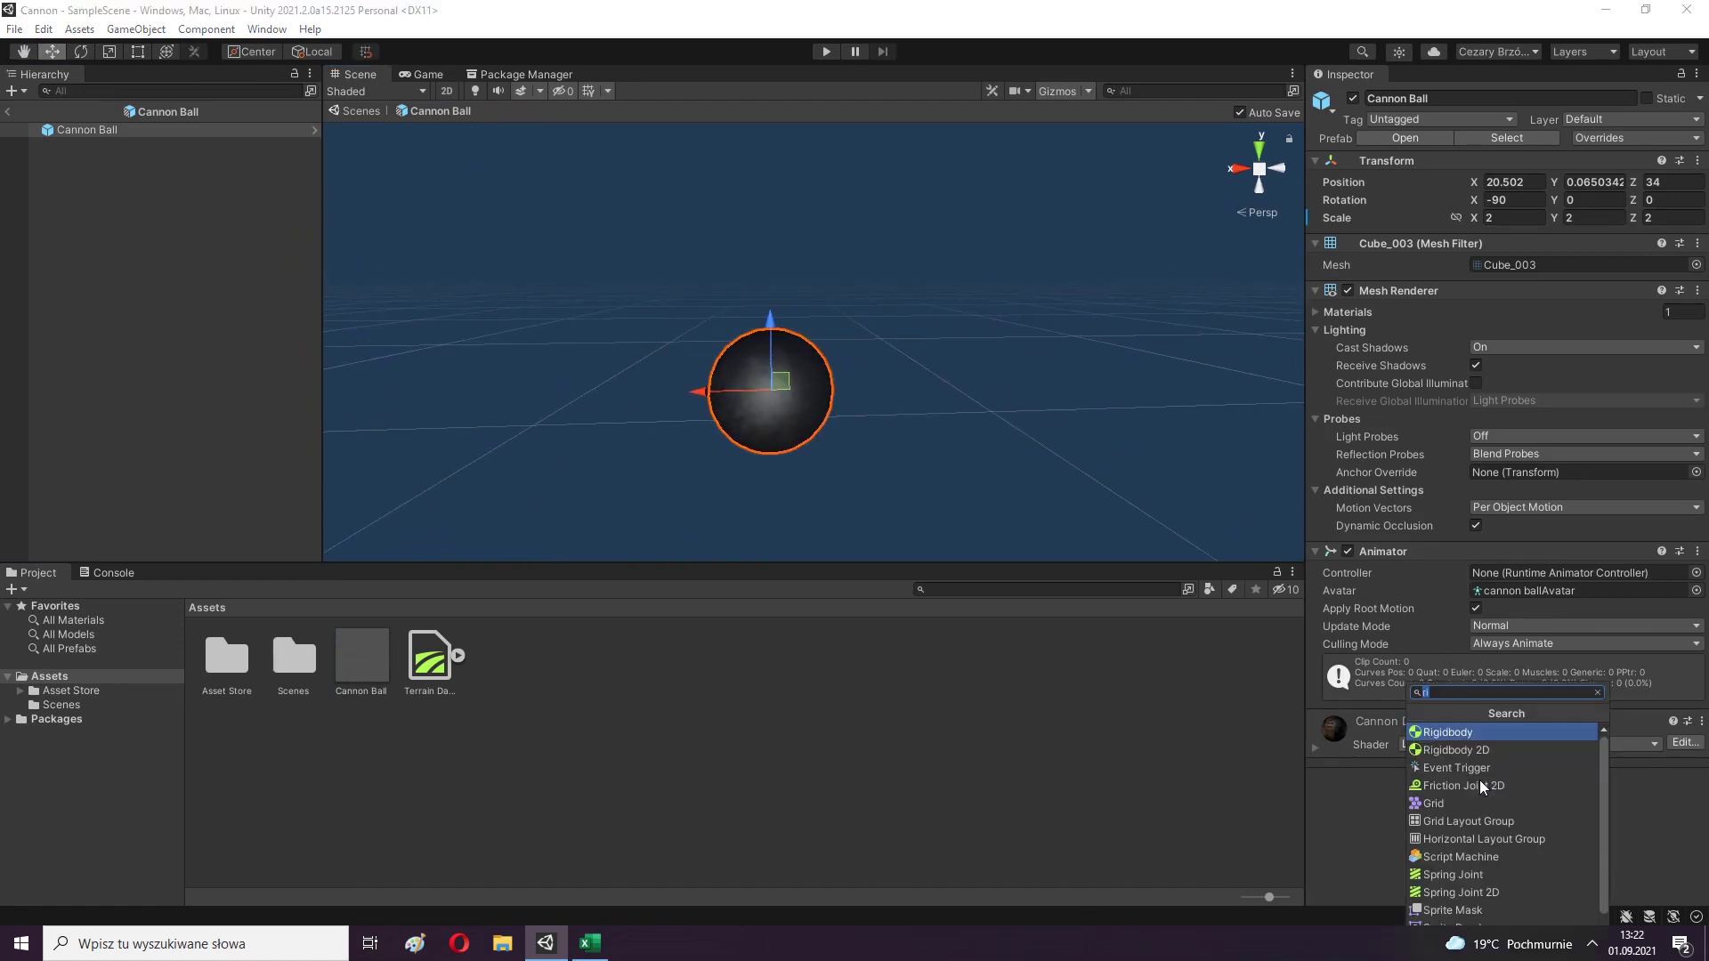
left_click(1470, 732)
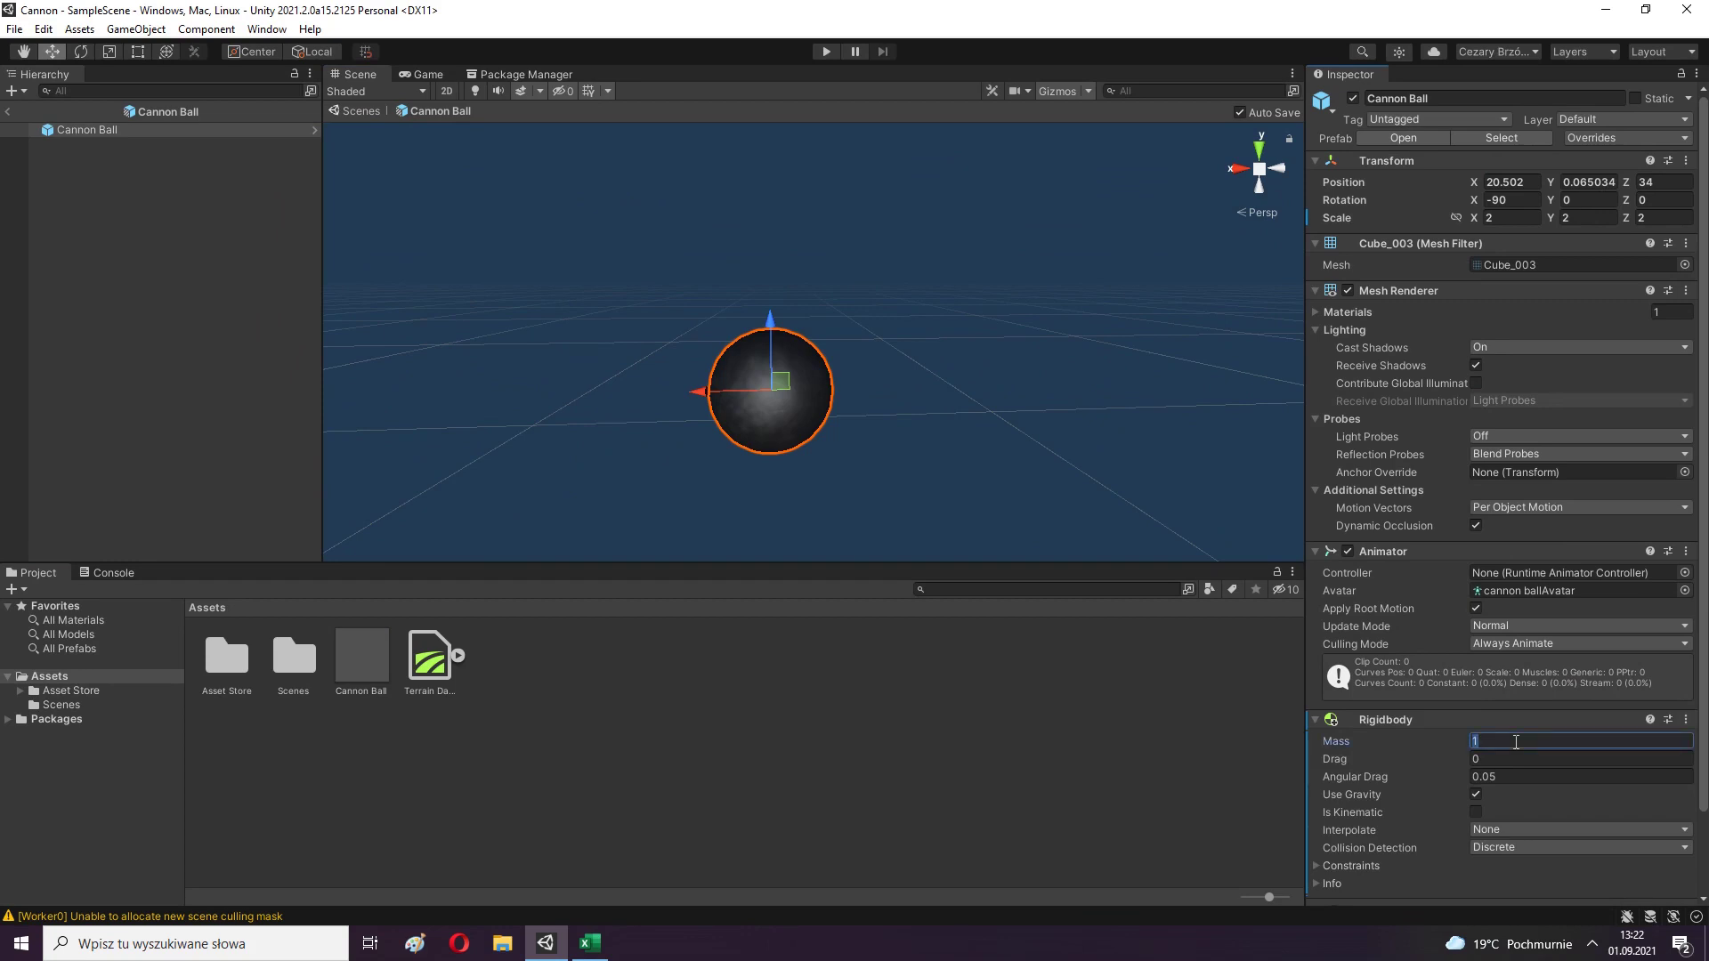
type("2")
left_click(1471, 894)
scroll(1424, 845, "down", 5)
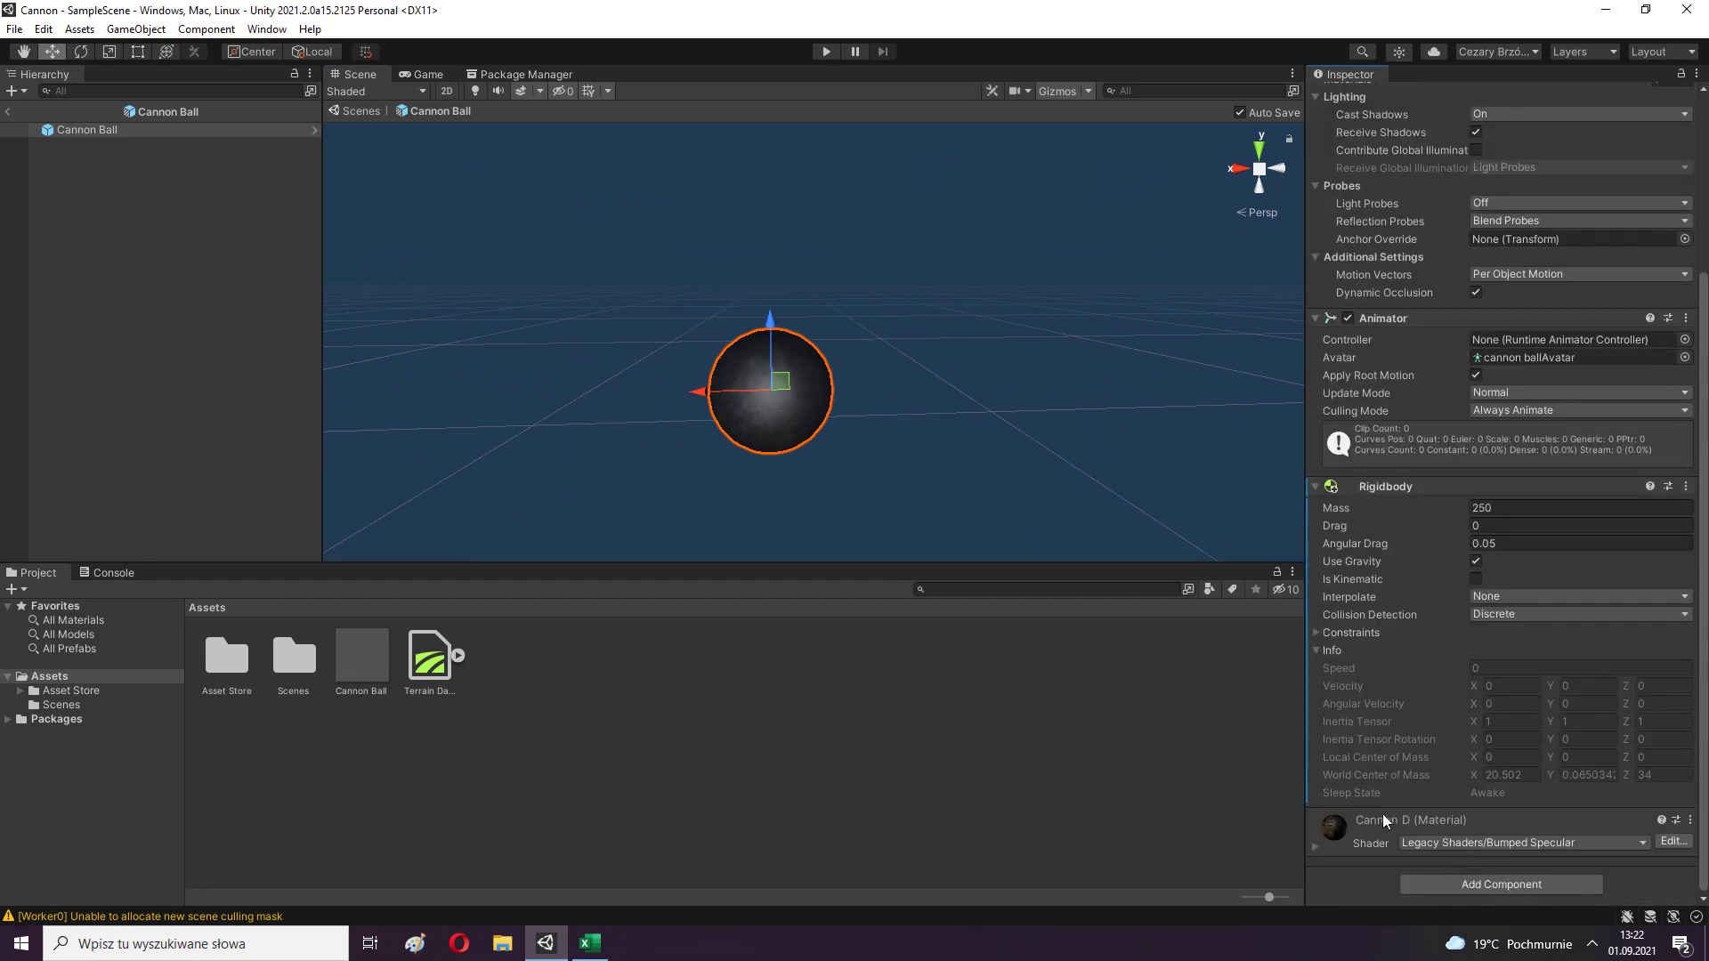
left_click(1327, 660)
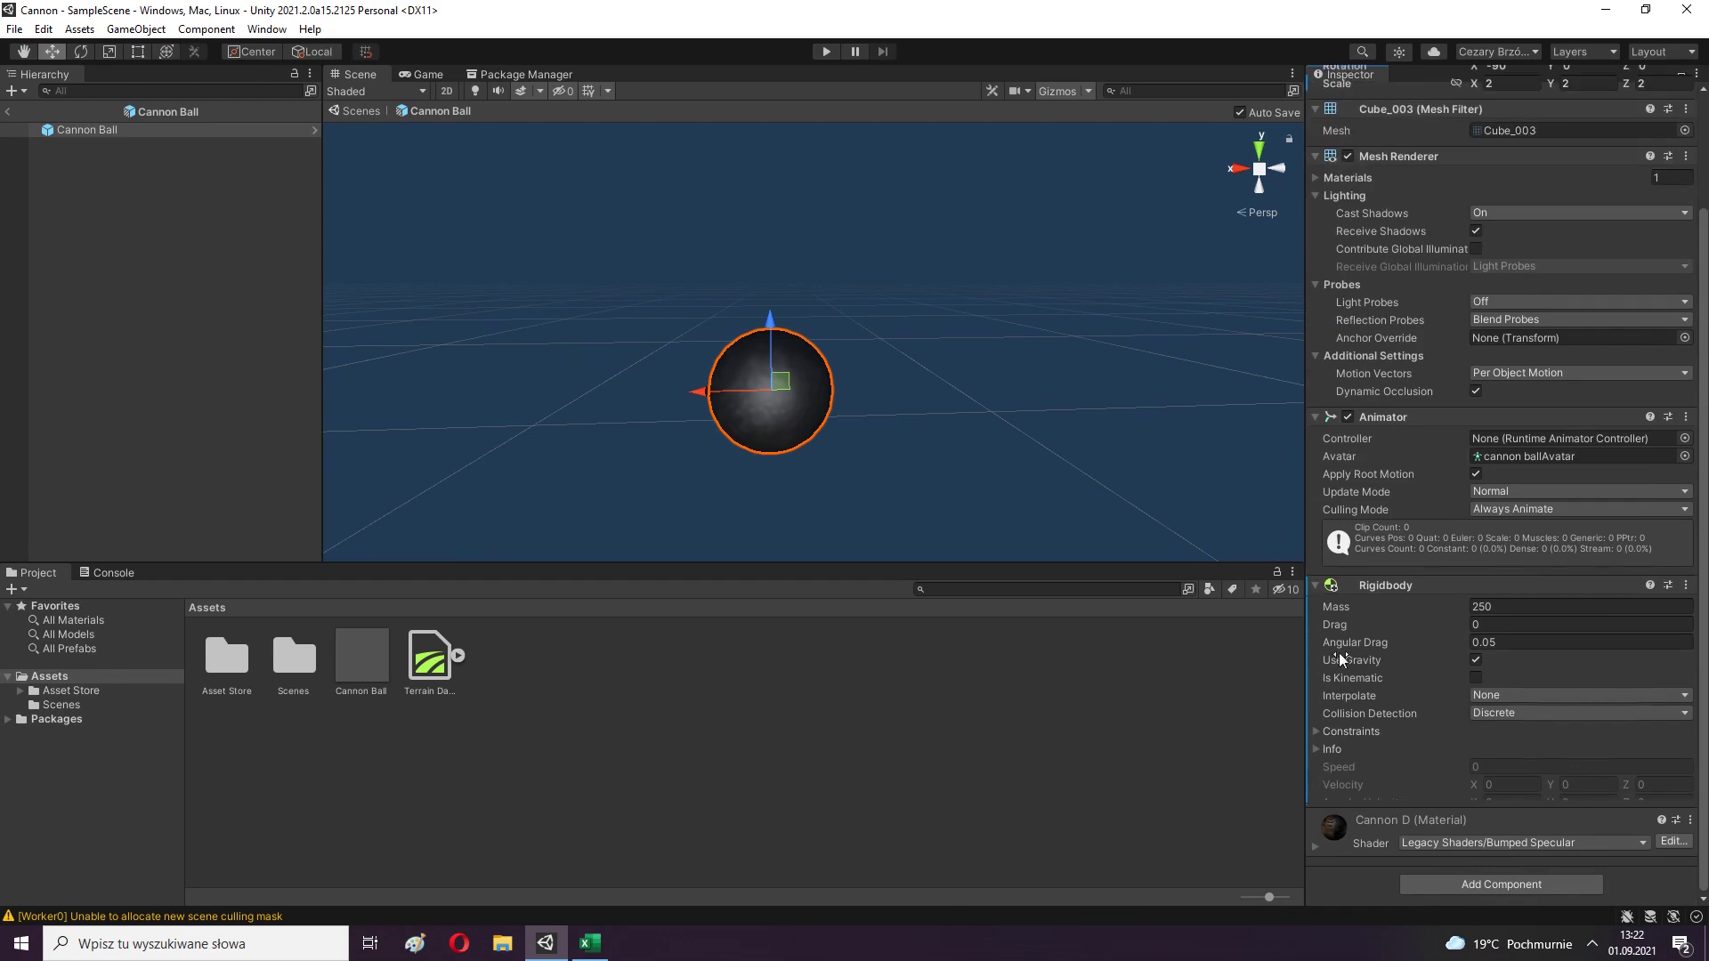
Add a Sphere Collider to the Cannon Ball prefab, then deselect it.
left_click(1466, 883)
type("sph")
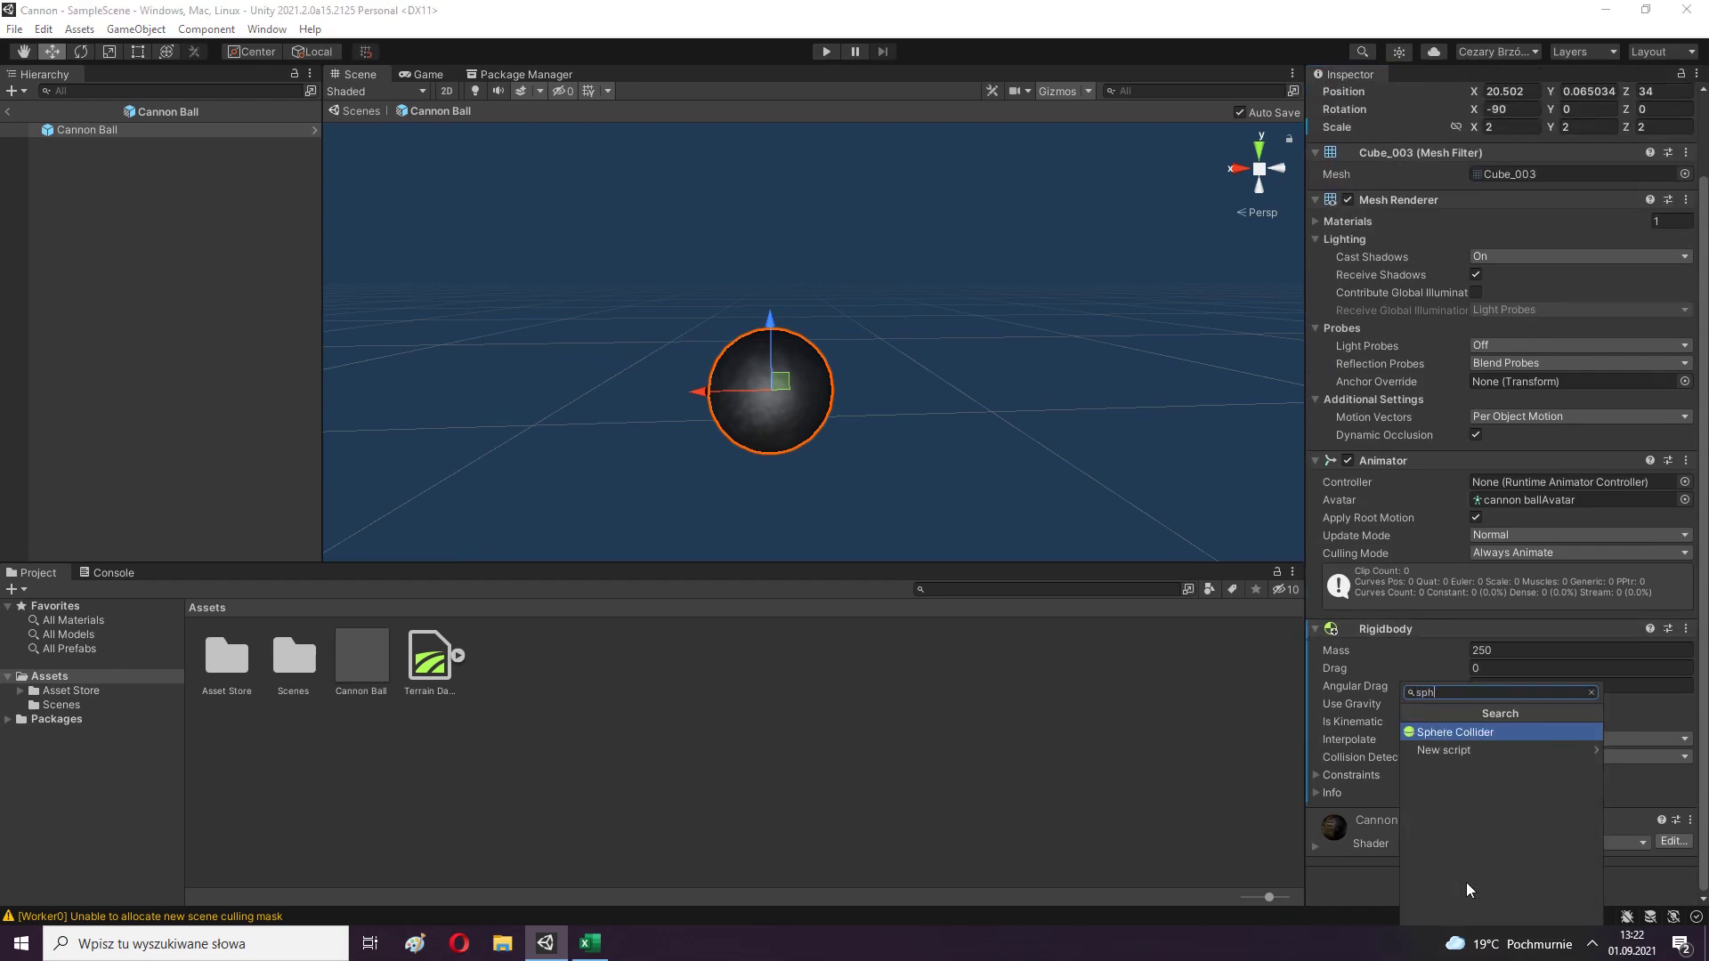
left_click(1460, 734)
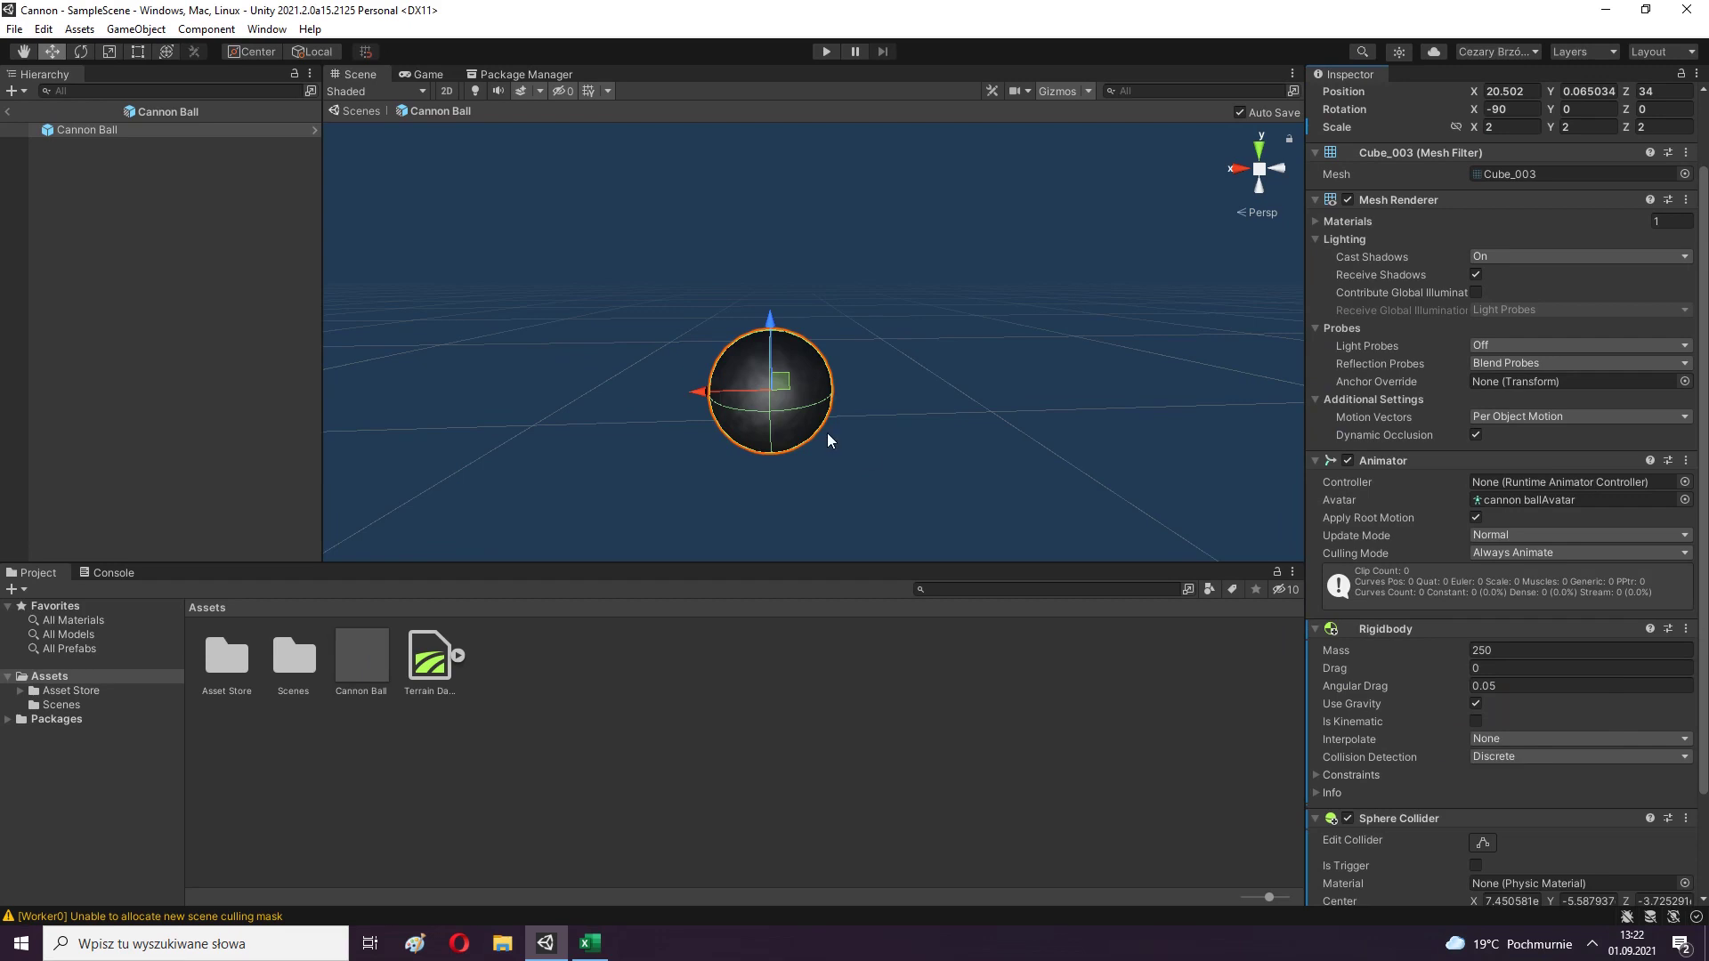
scroll(1482, 814, "down", 3)
left_click(341, 611)
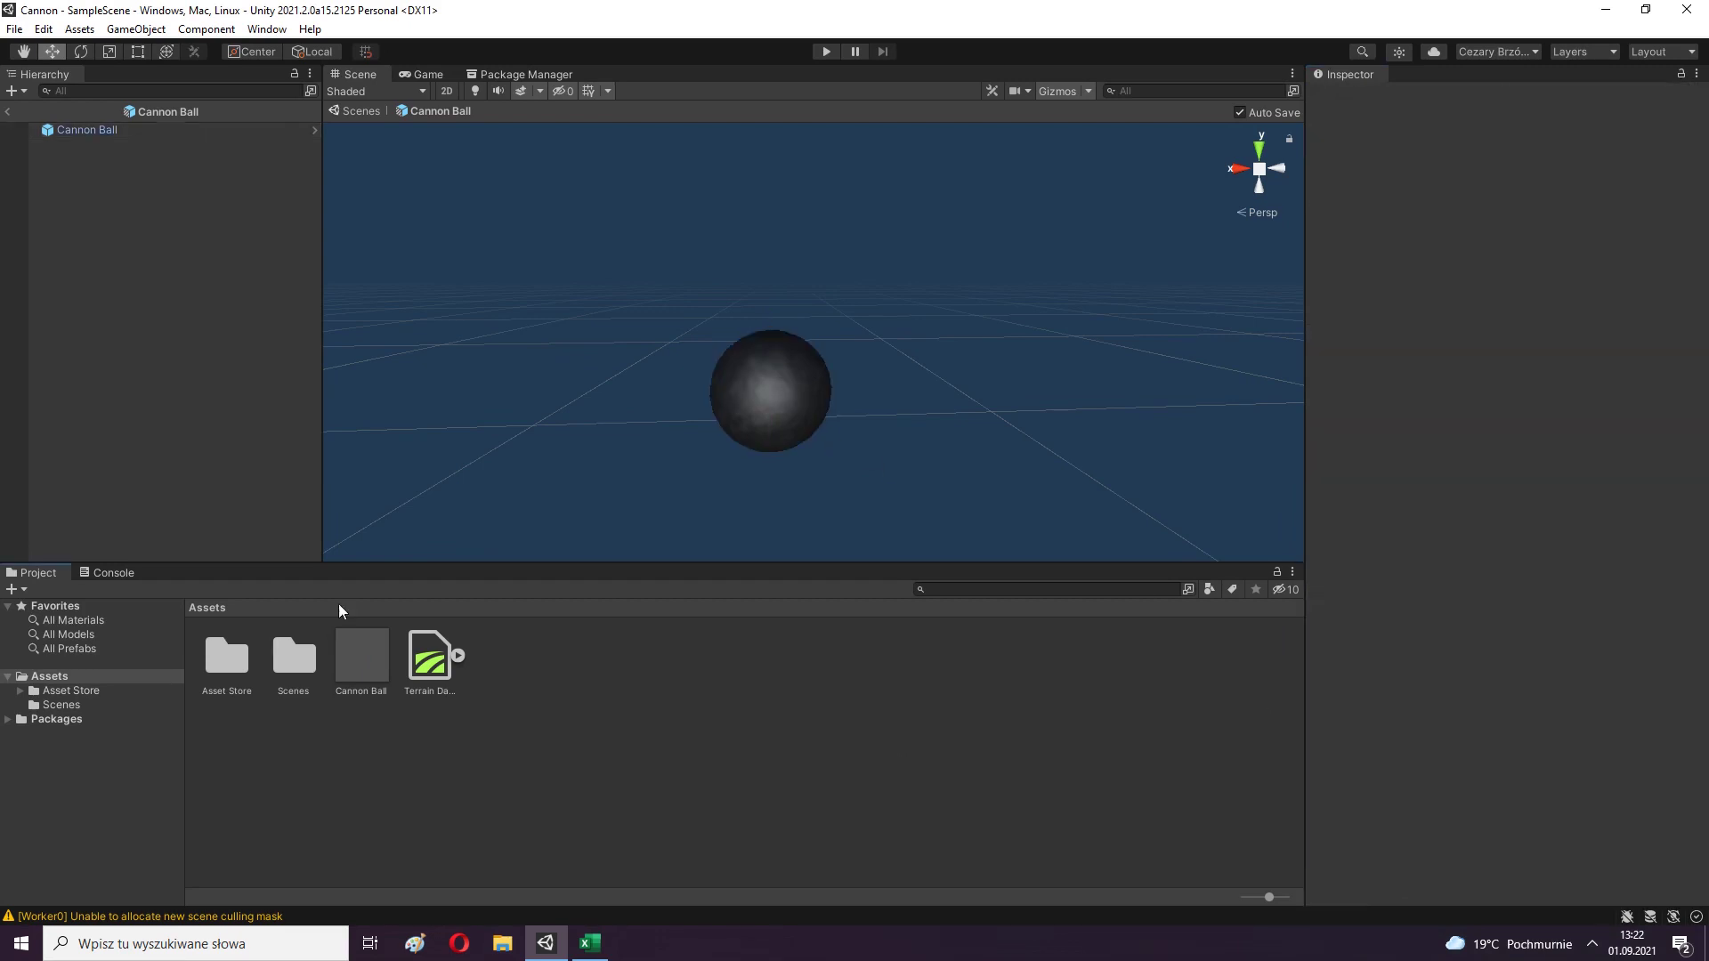
Clear the culling mask warning from the Console and exit Prefab Mode to the scene.
left_click(94, 573)
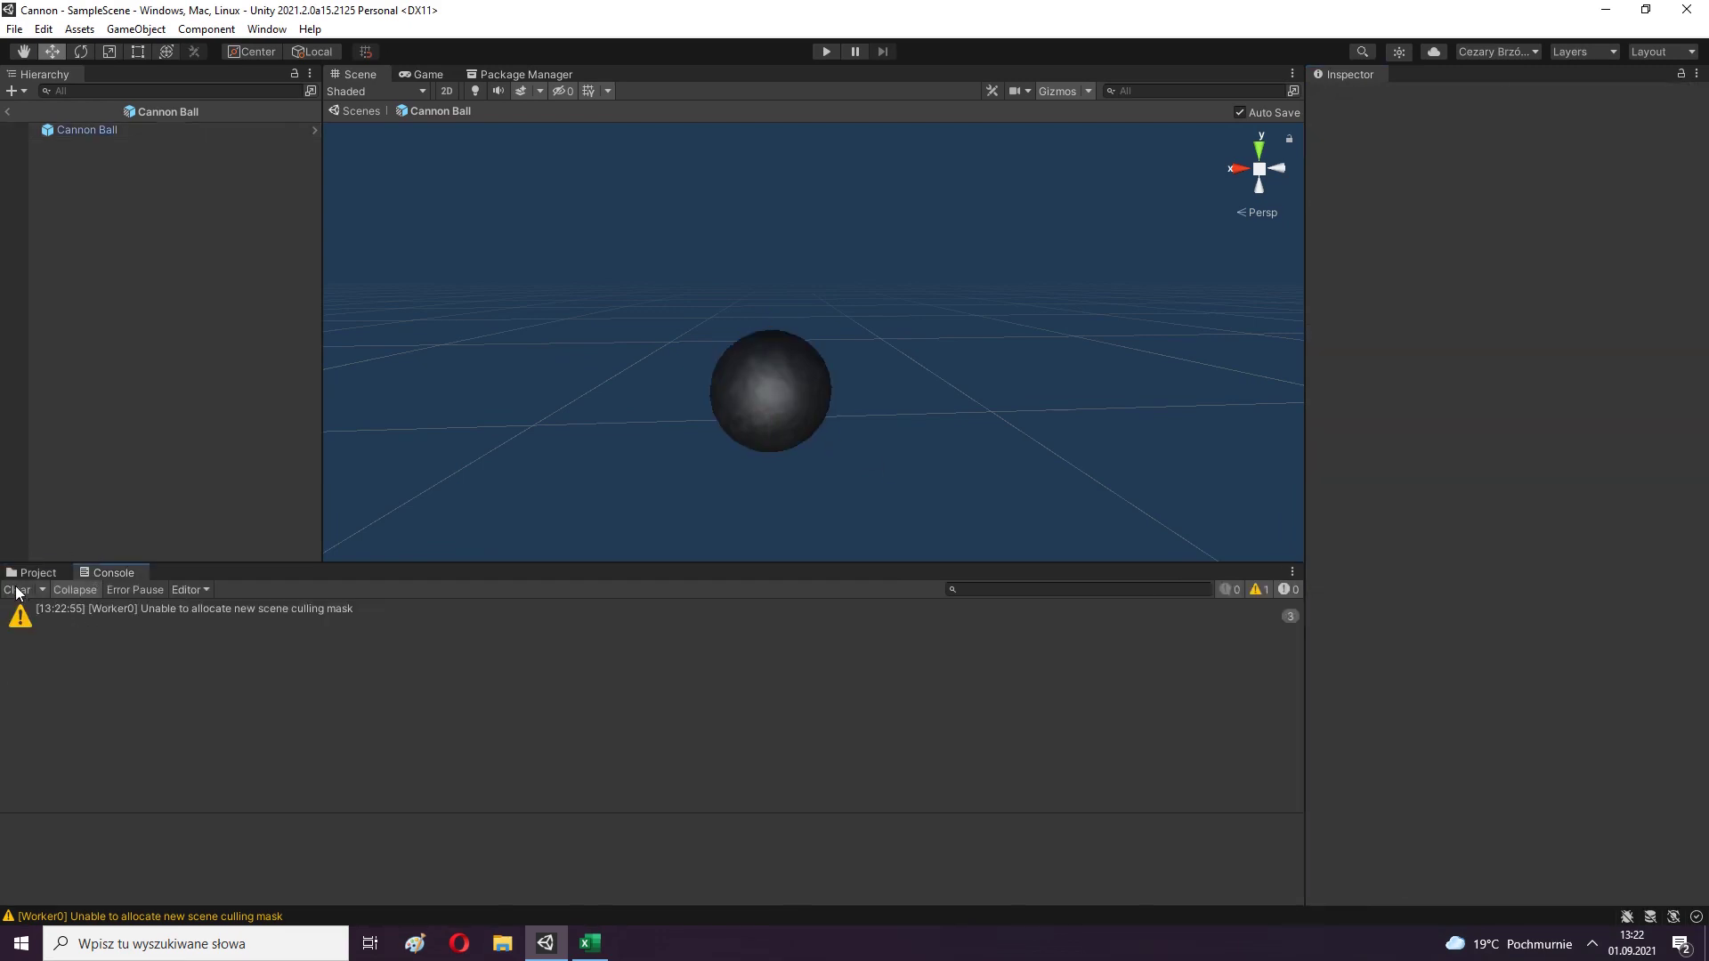
left_click(17, 590)
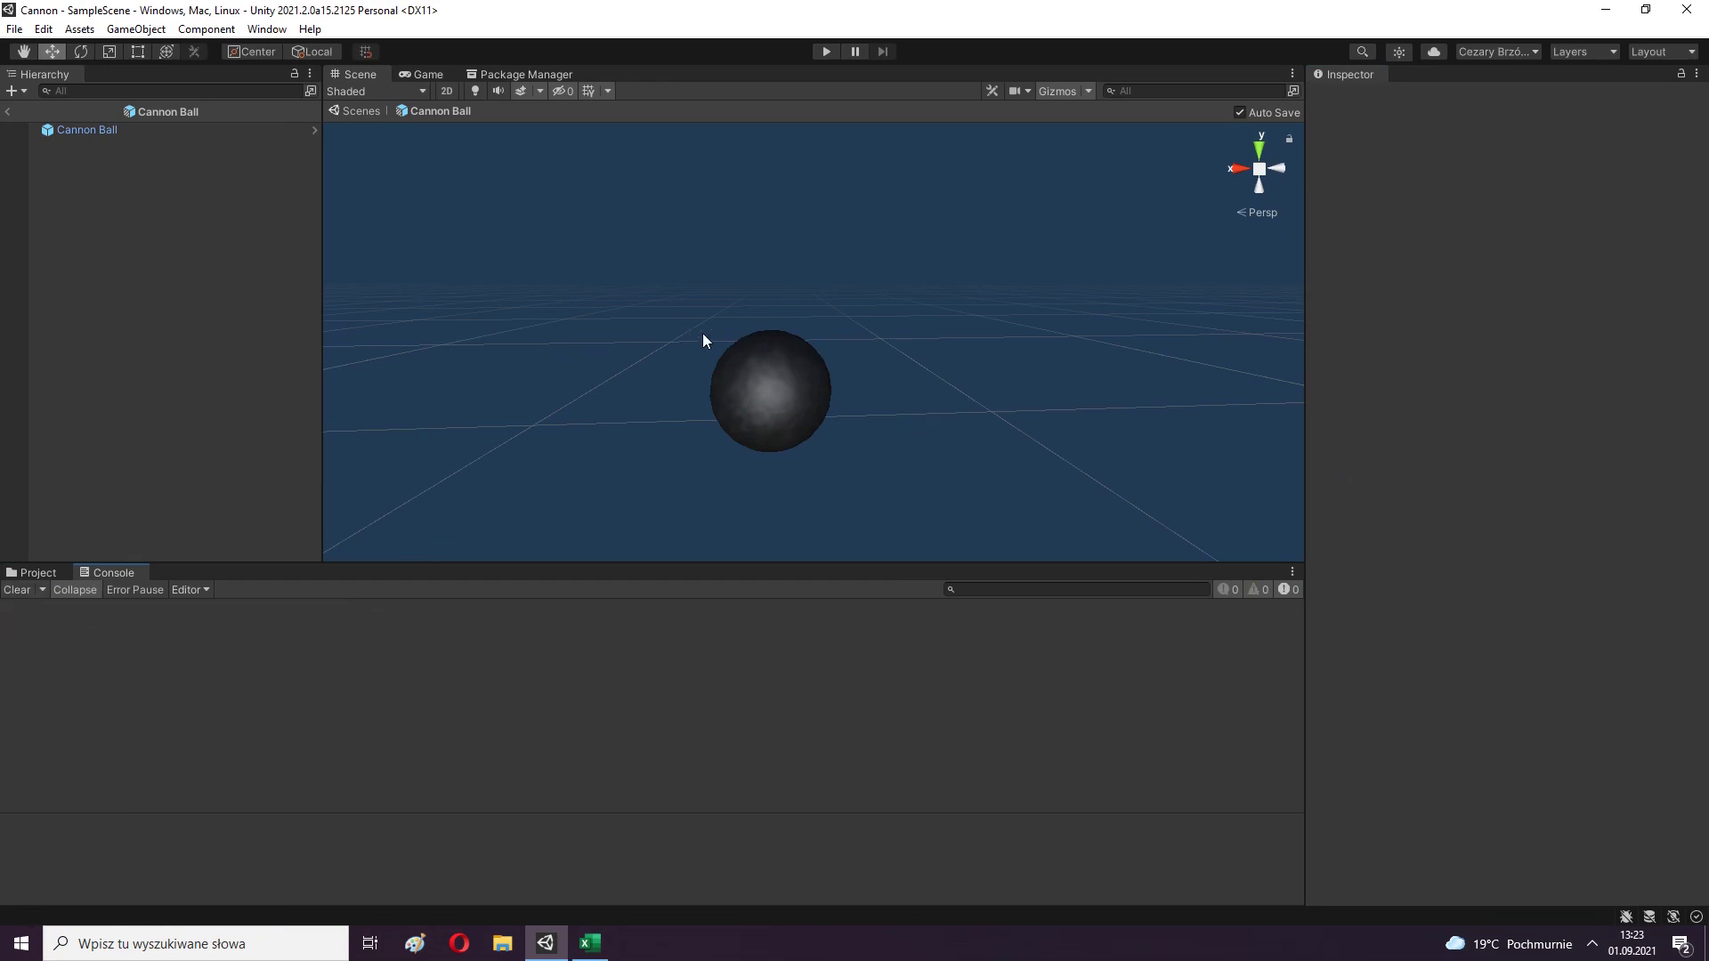
left_click(8, 113)
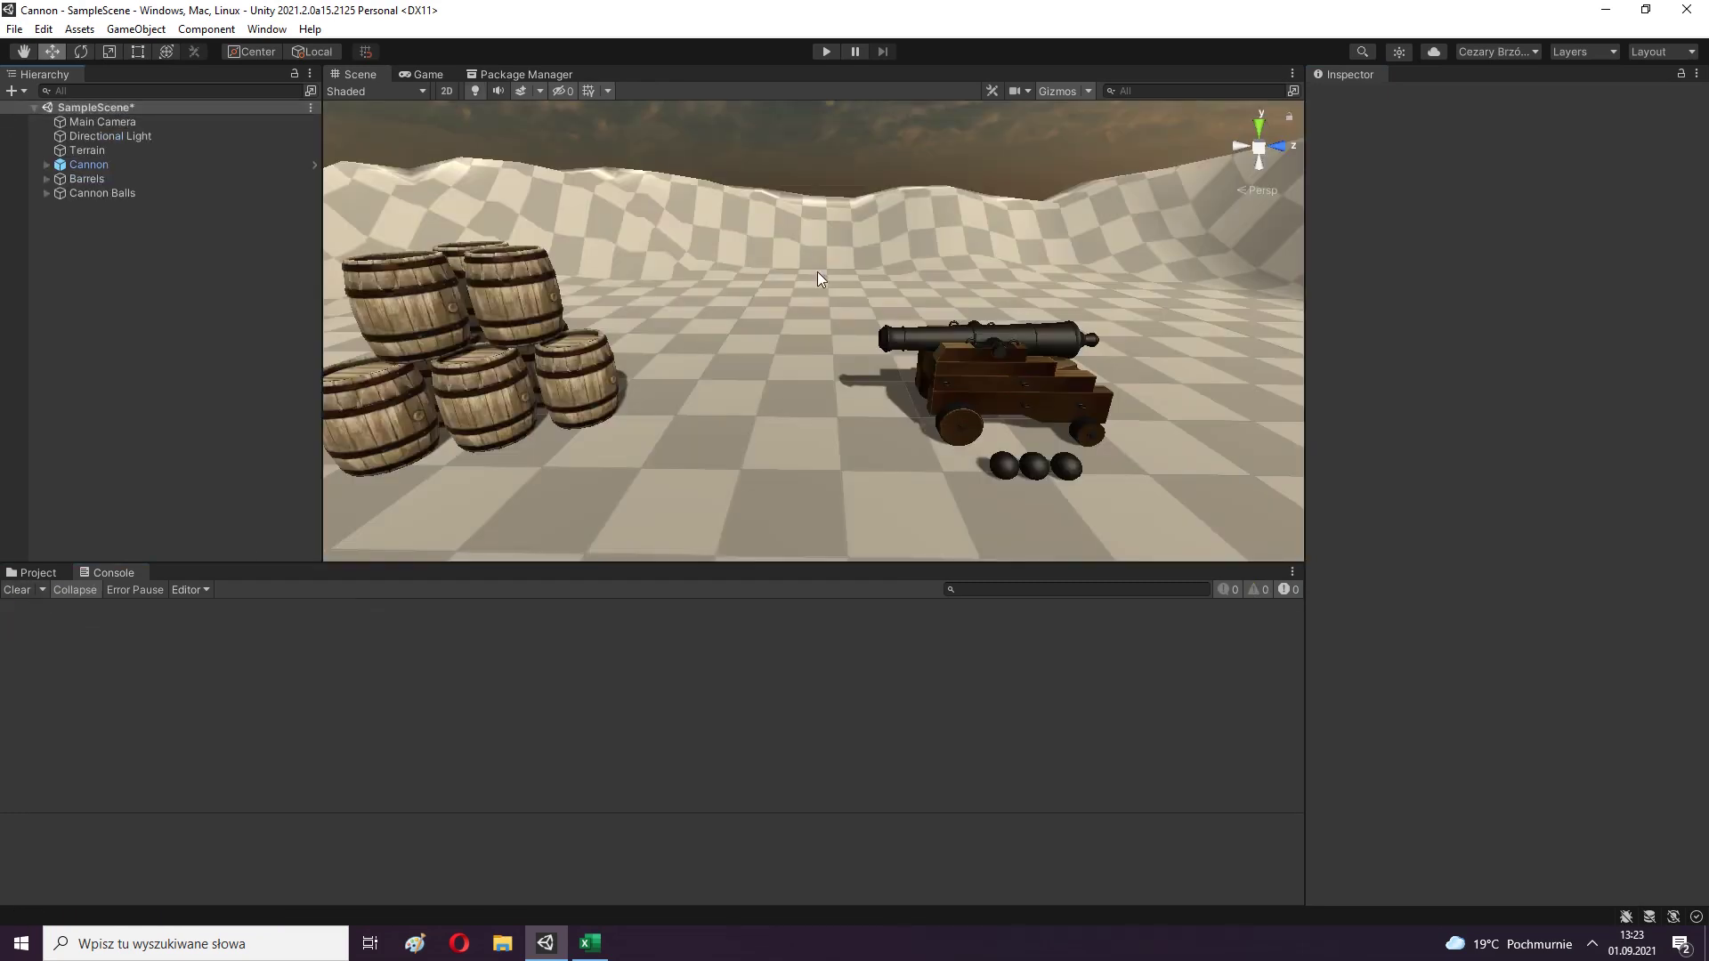
middle_click_drag(472, 152, 866, 370)
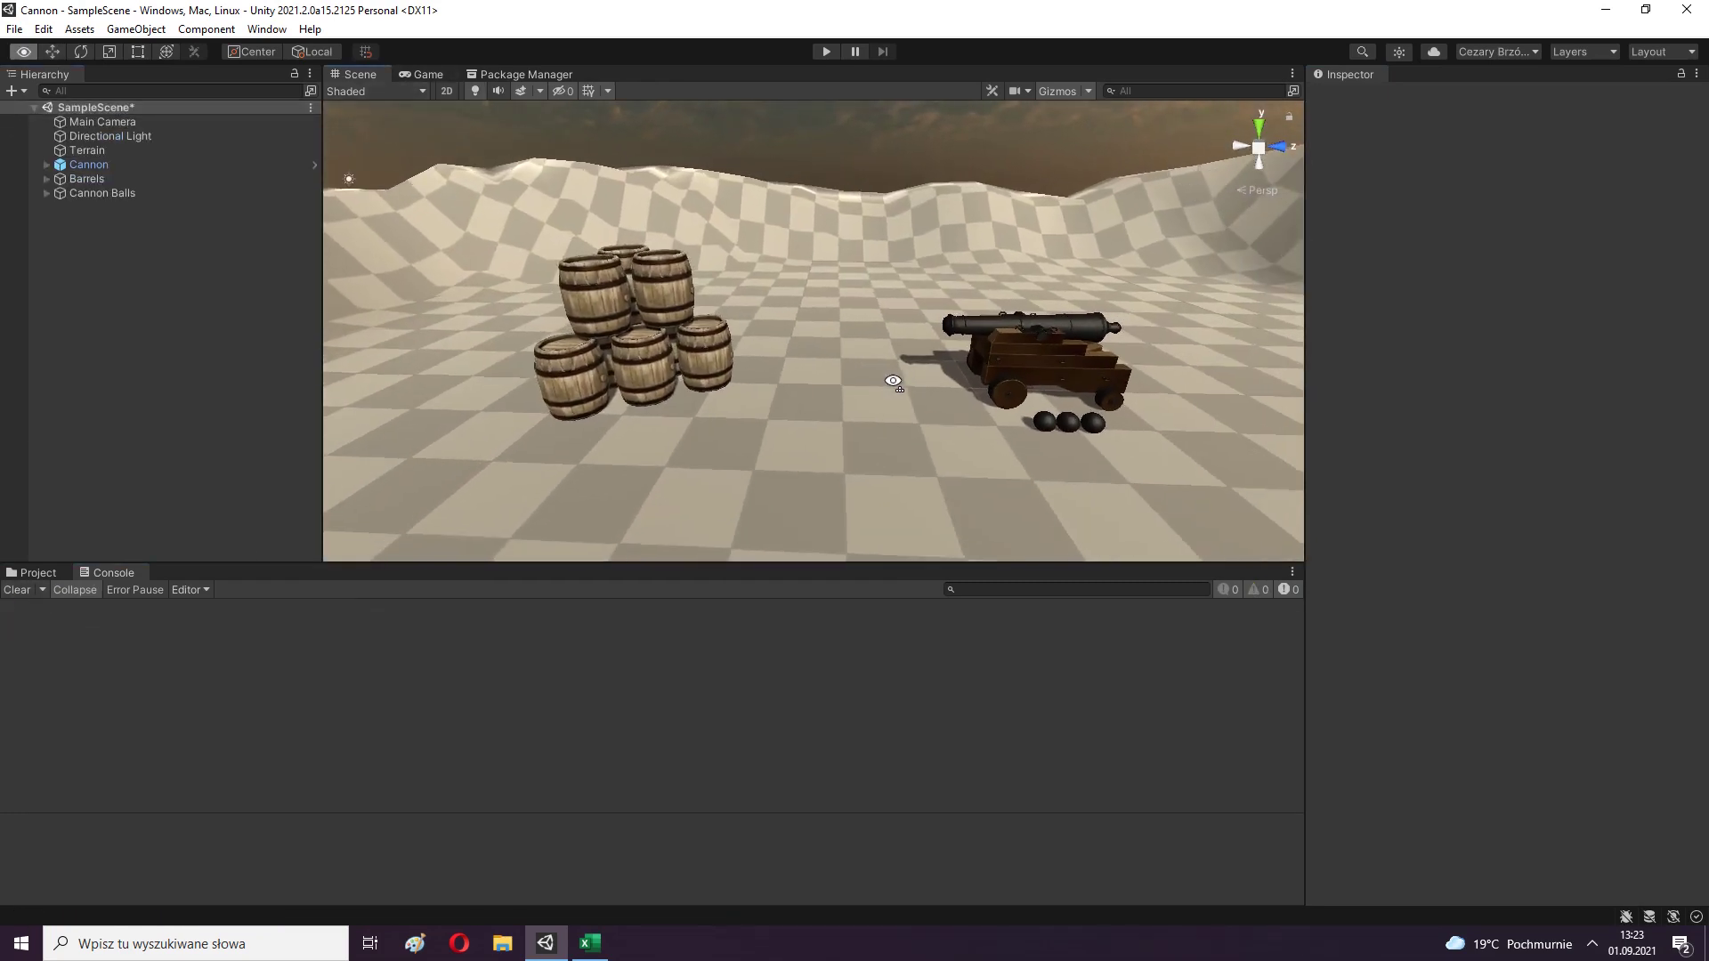
scroll(893, 370, "up", 2)
Check the Cannon Ball prefab's components in the Project, then deselect it.
left_click(33, 572)
left_click(361, 659)
scroll(1589, 423, "down", 5)
scroll(1589, 423, "down", 2)
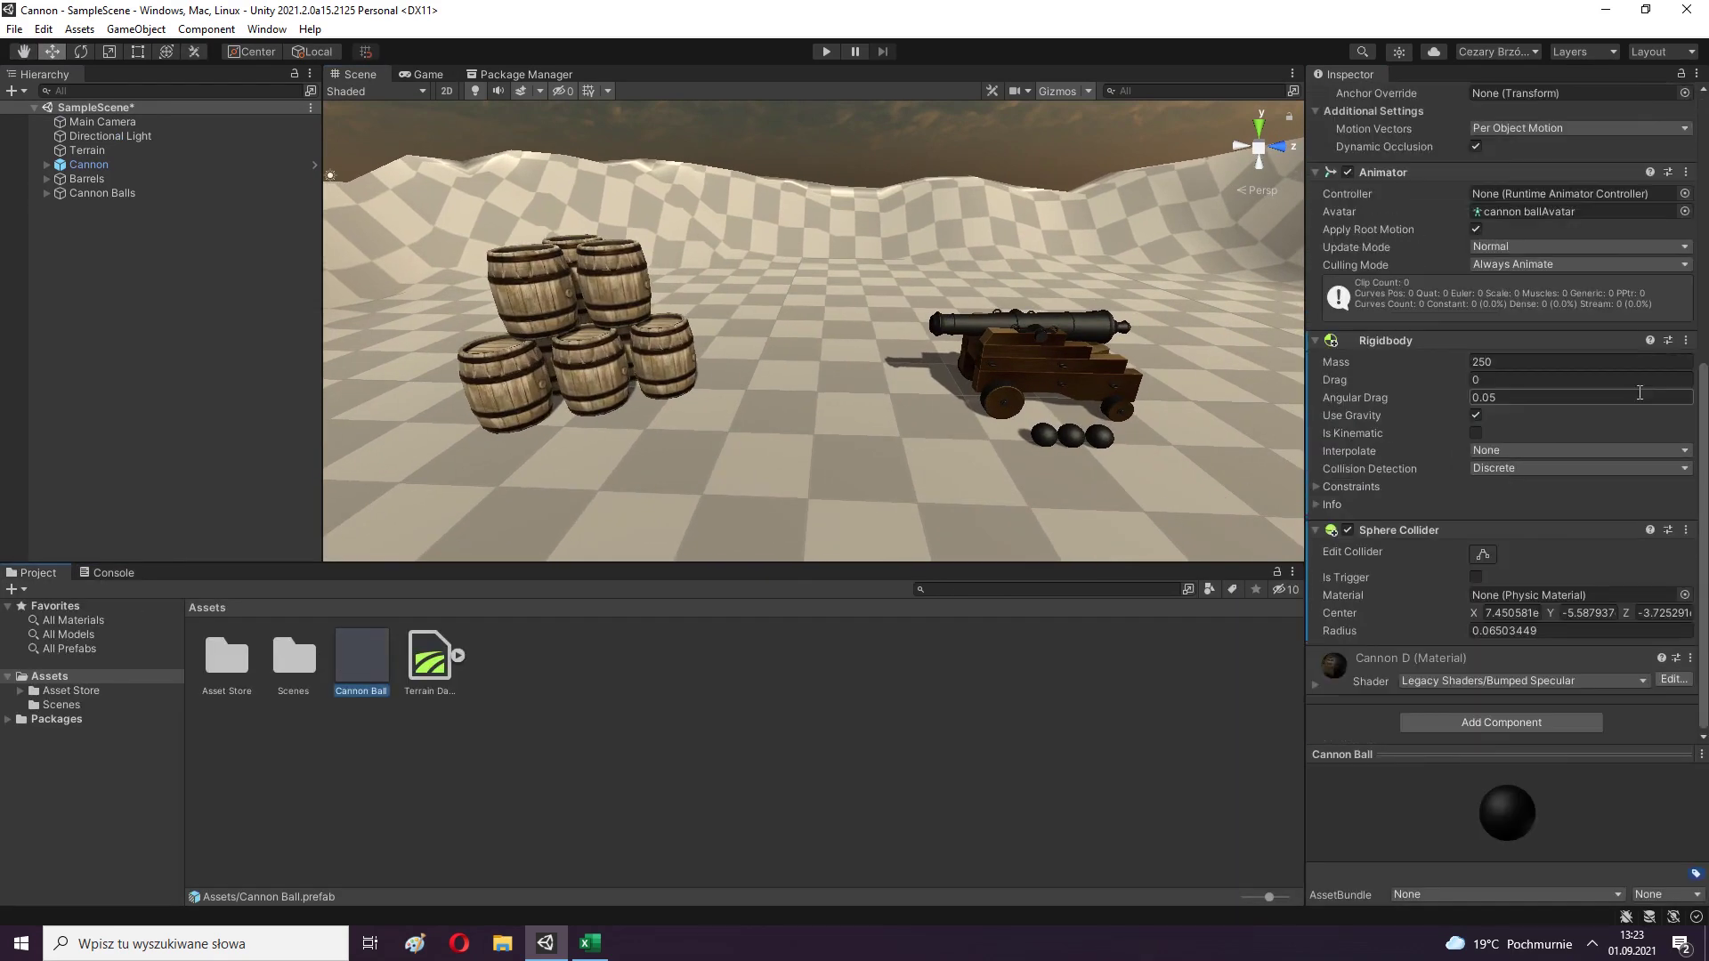
left_click(780, 769)
right_click_drag(774, 354, 801, 339)
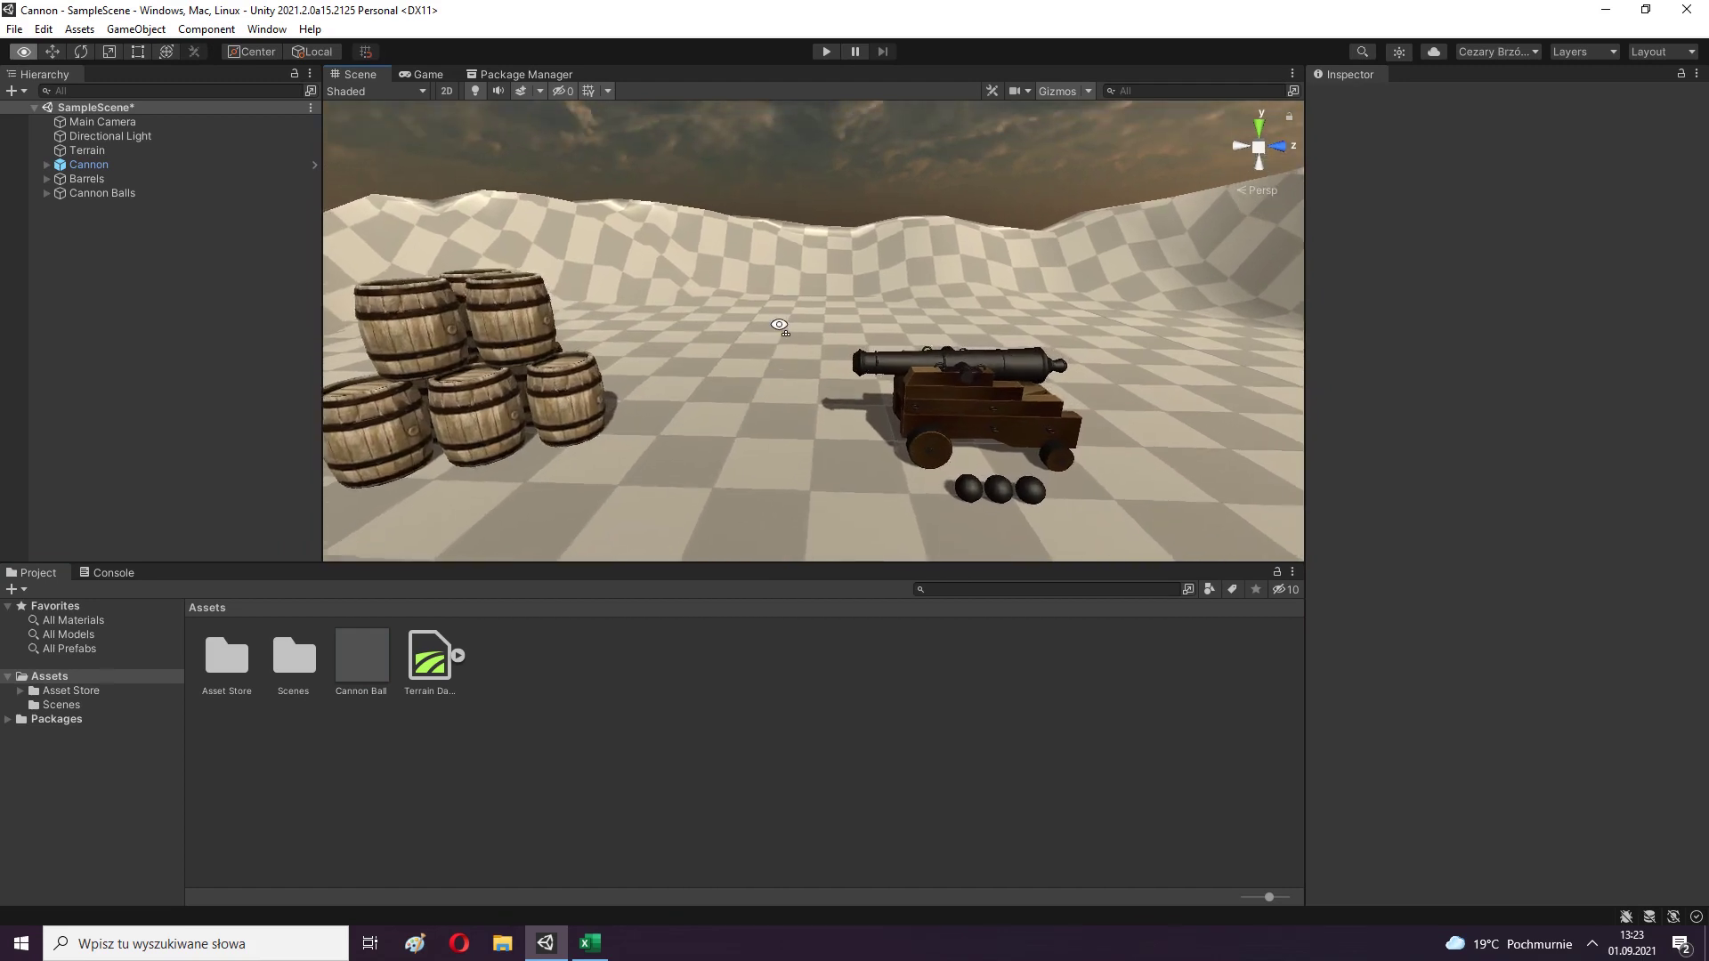
left_click(46, 165)
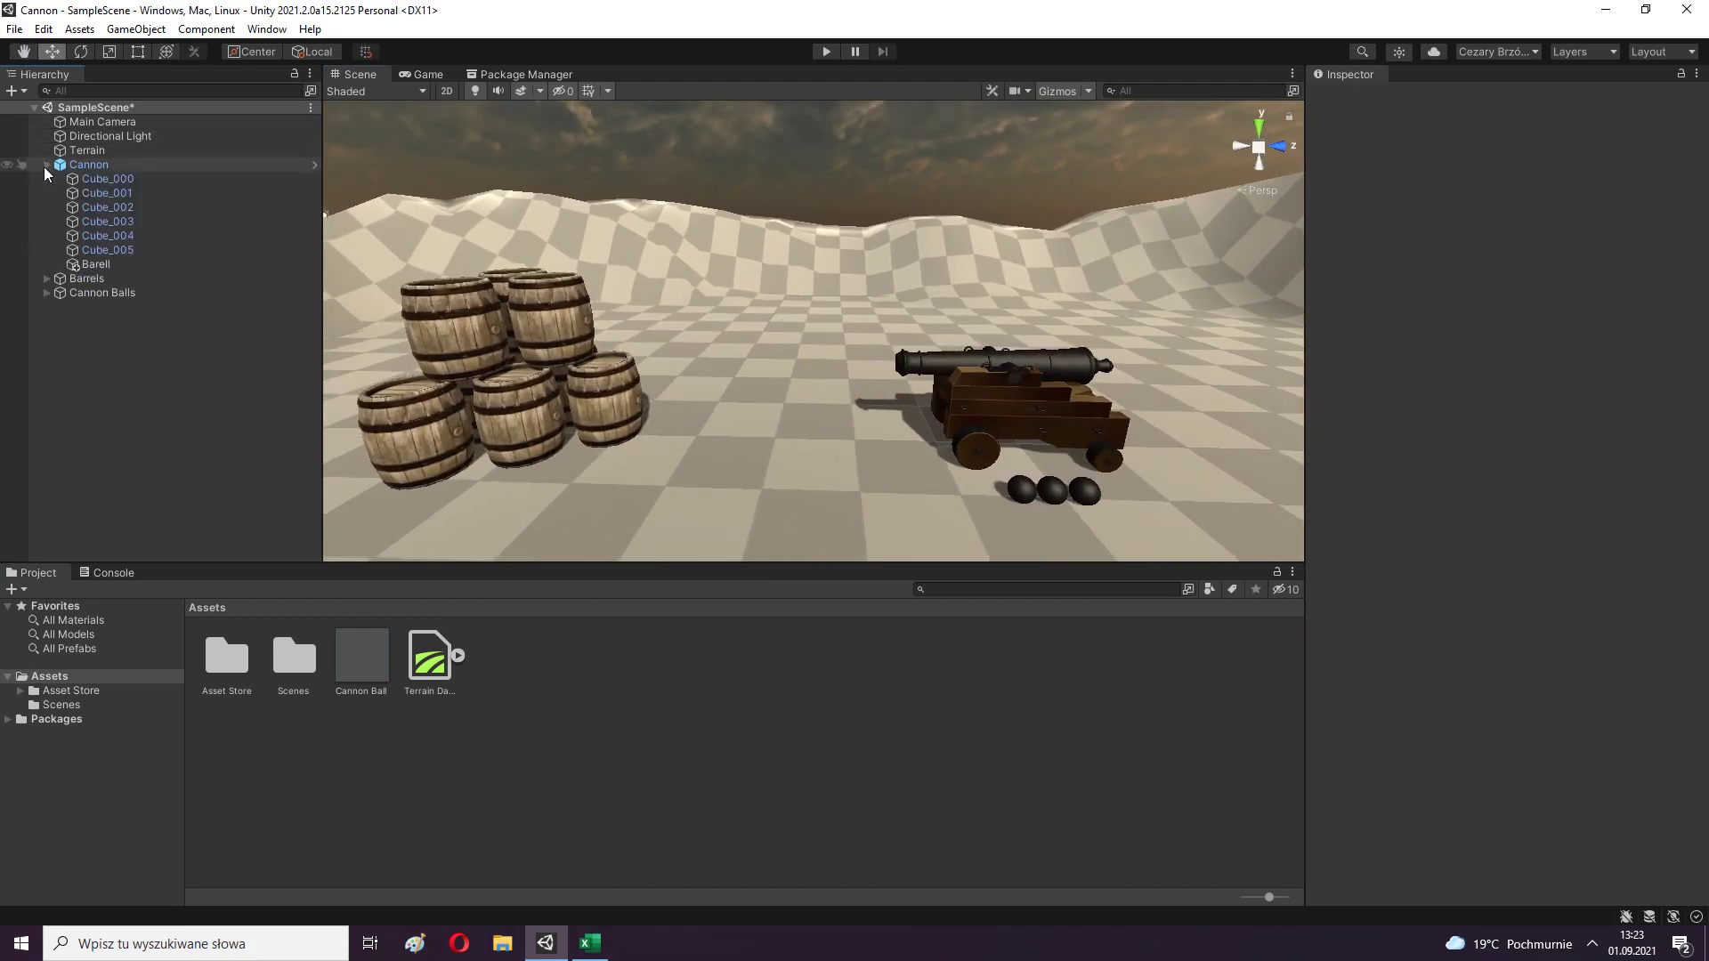
left_click(129, 267)
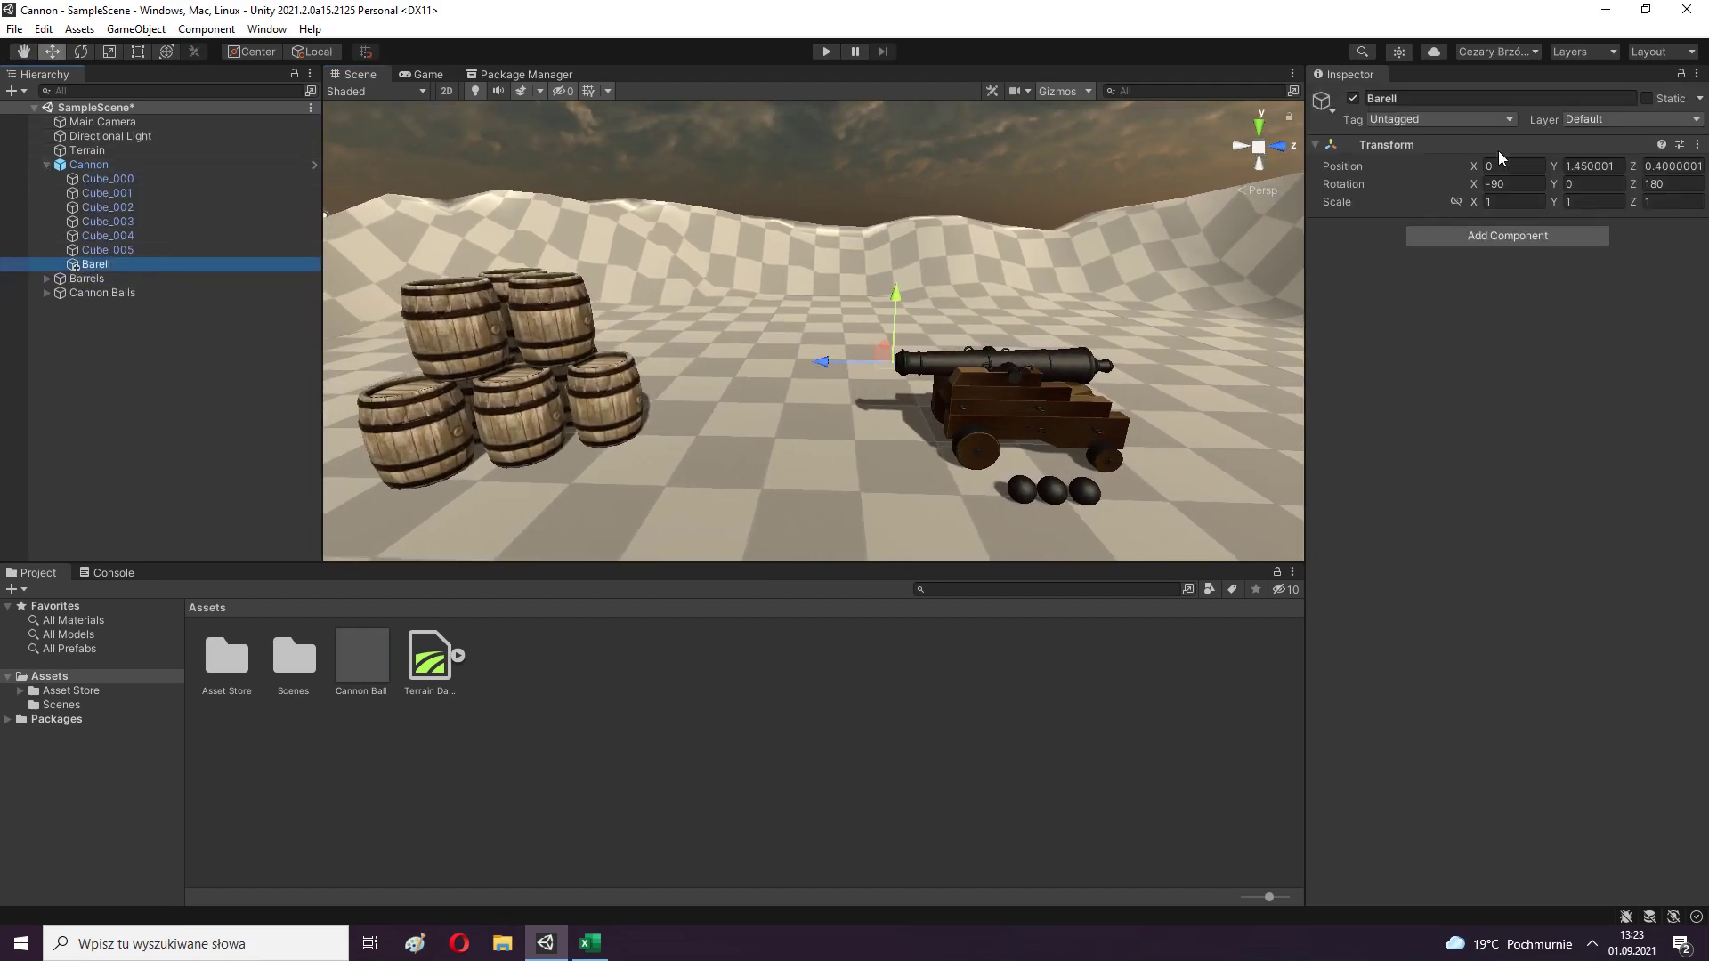
mouse_move(823, 485)
right_mouse_down()
mouse_move(918, 528)
mouse_move(770, 336)
right_mouse_up()
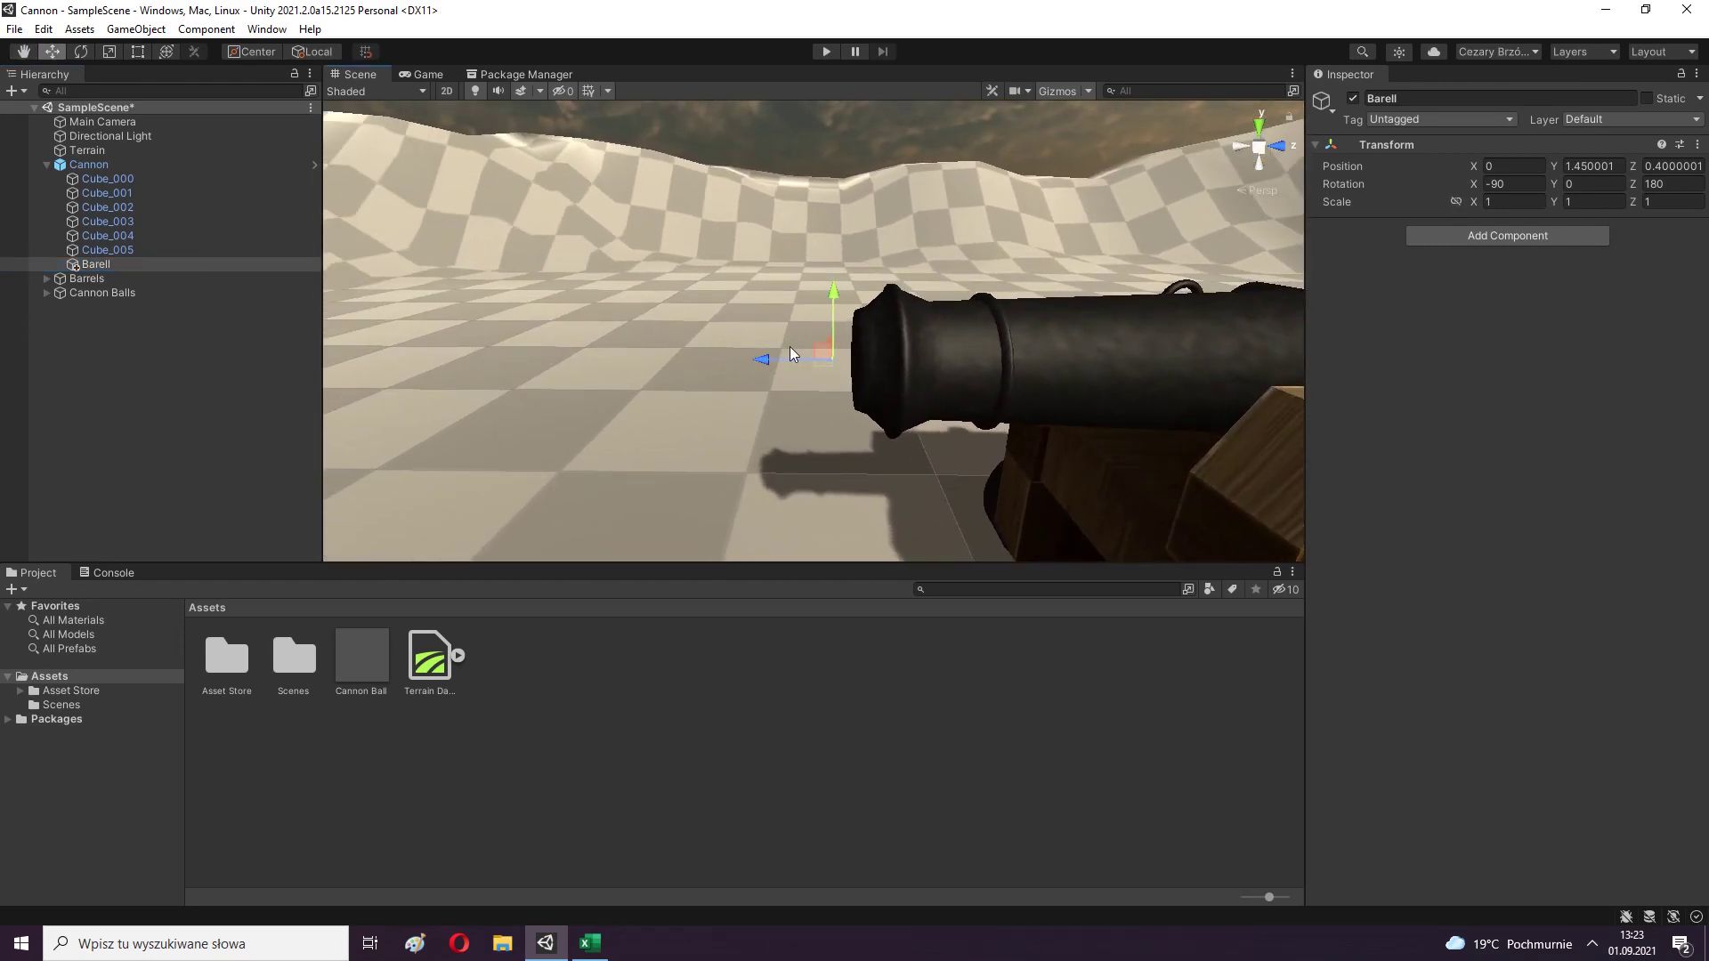
mouse_move(811, 467)
right_mouse_down()
mouse_move(412, 448)
mouse_move(801, 439)
right_mouse_up()
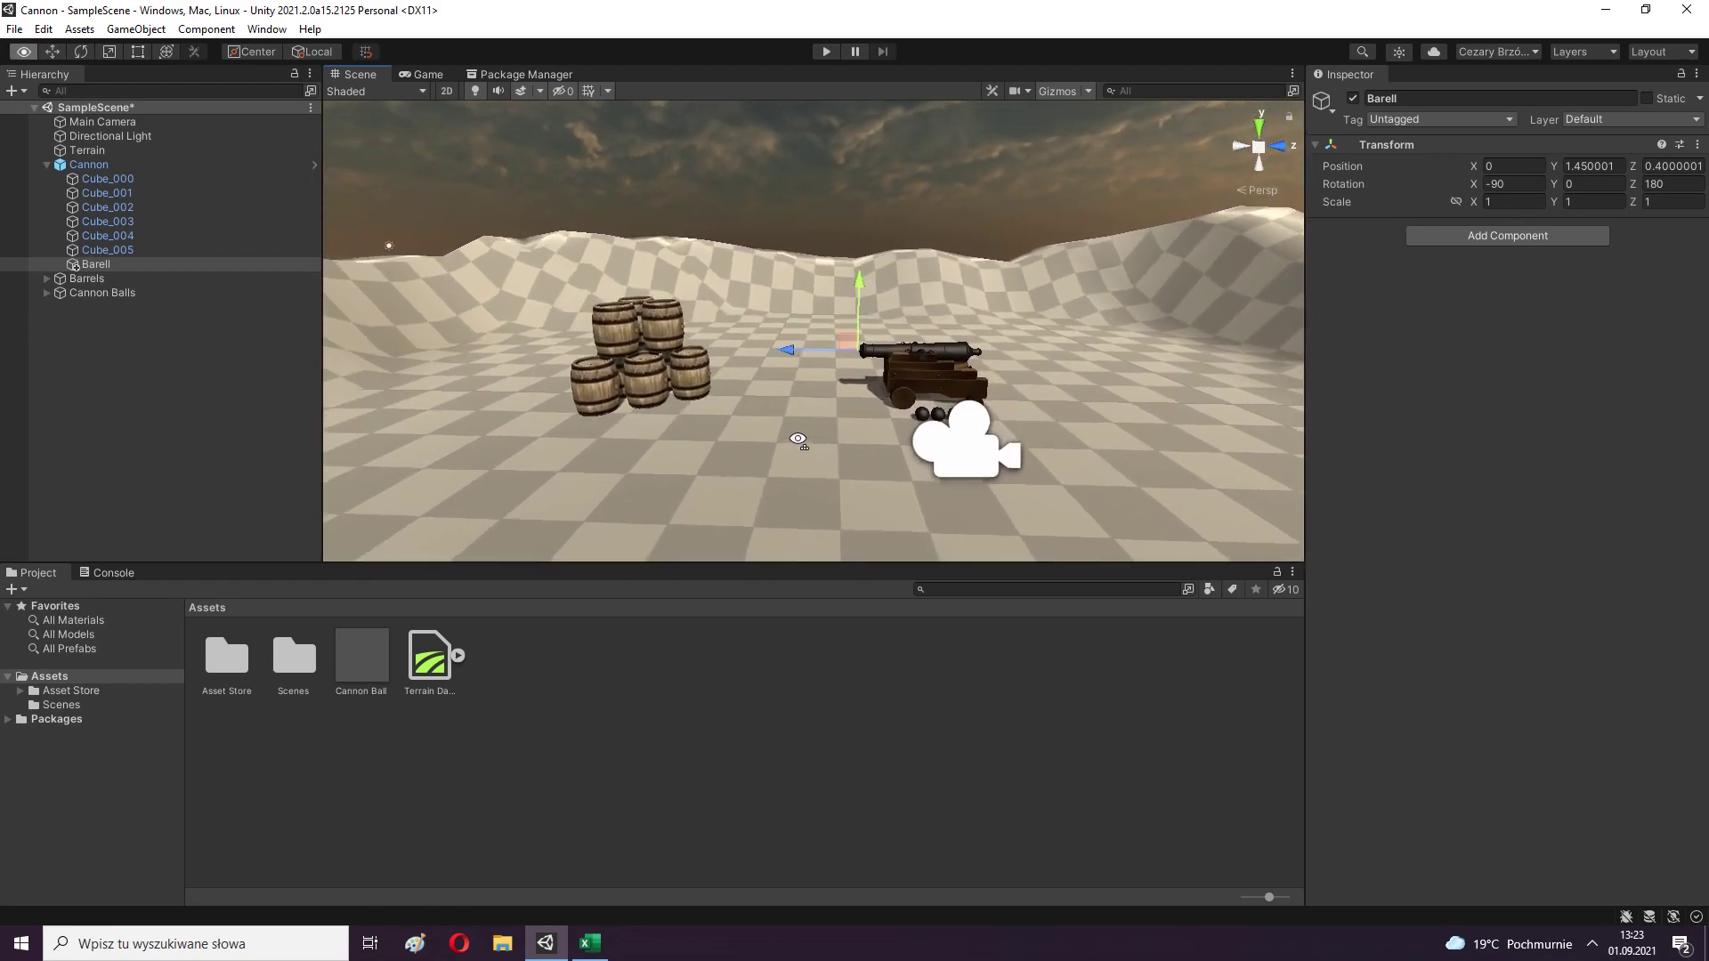
left_click(145, 450)
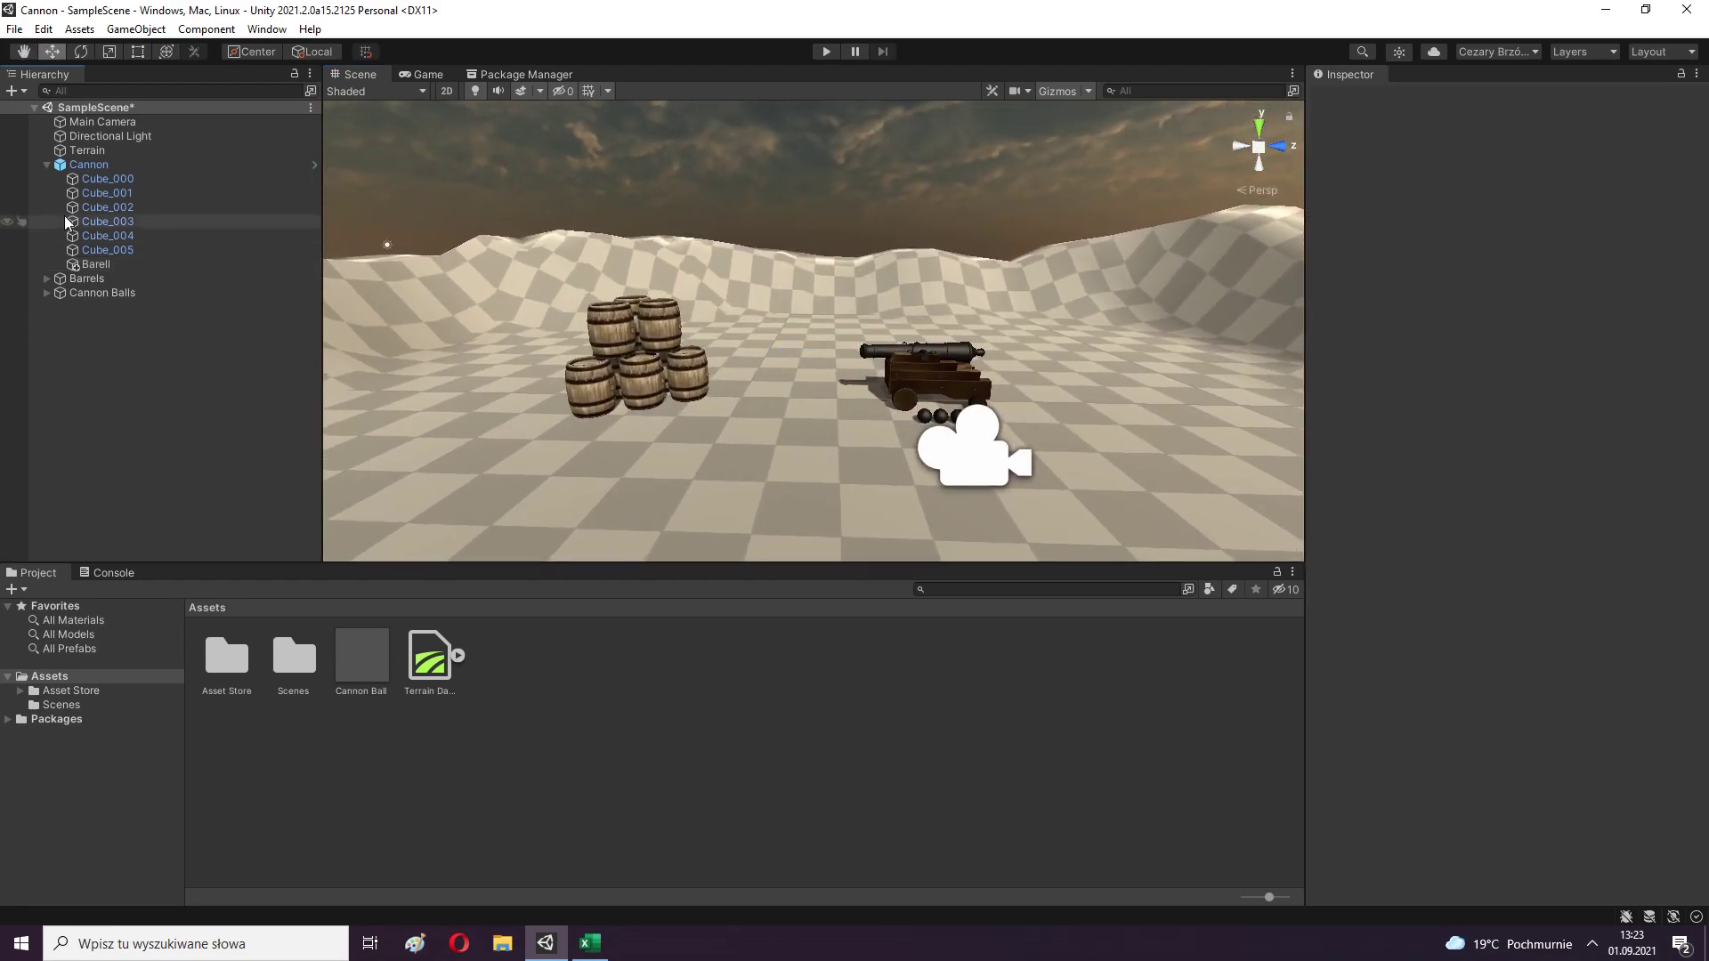
left_click(48, 166)
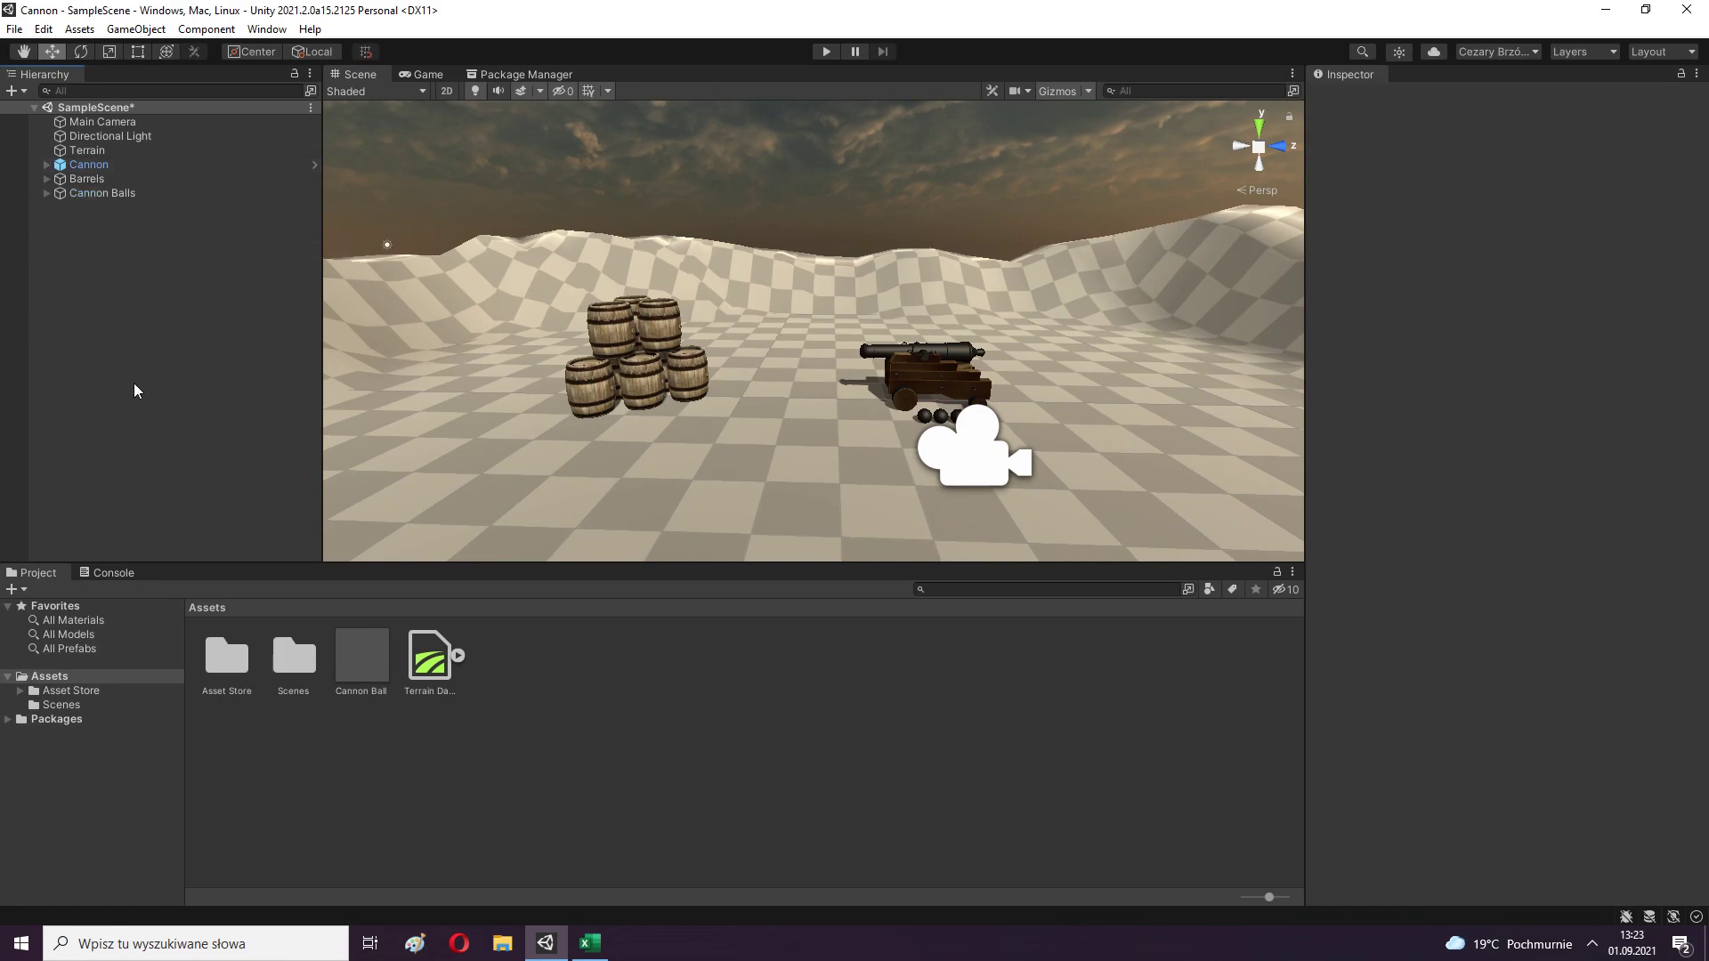
right_click(730, 692)
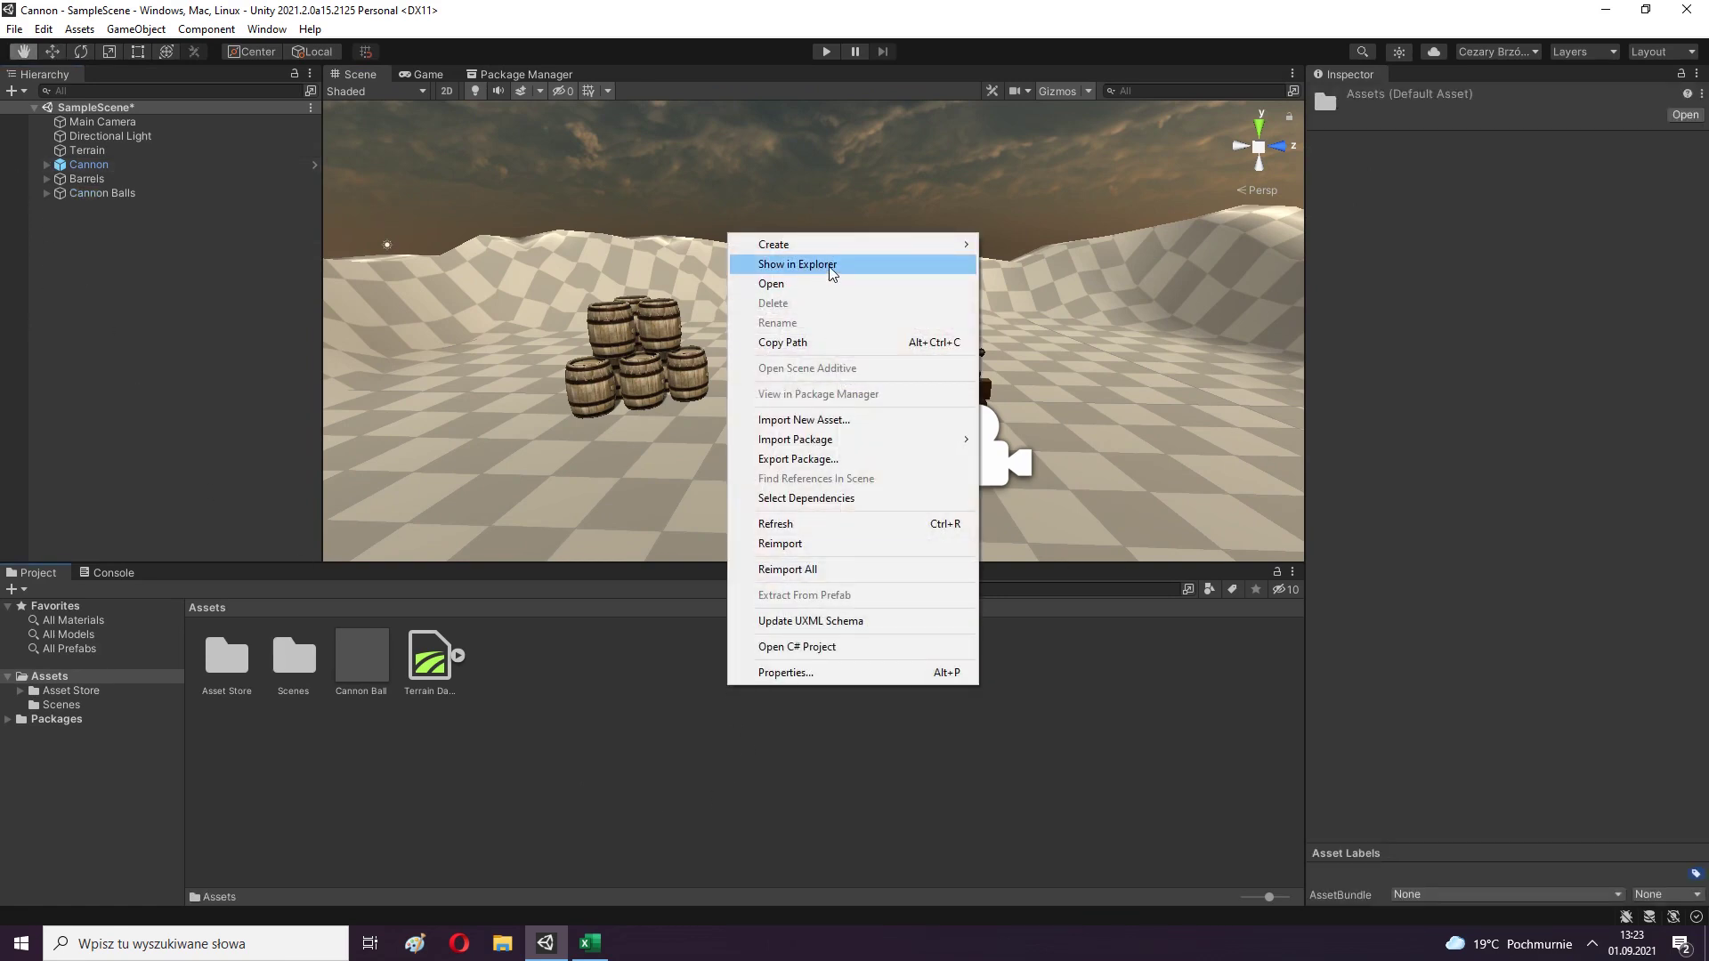
Create a C# script named Shooting in Assets and show it in Explorer.
mouse_move(823, 244)
left_click(1050, 183)
type("Shooting")
key("Return")
left_click(690, 738)
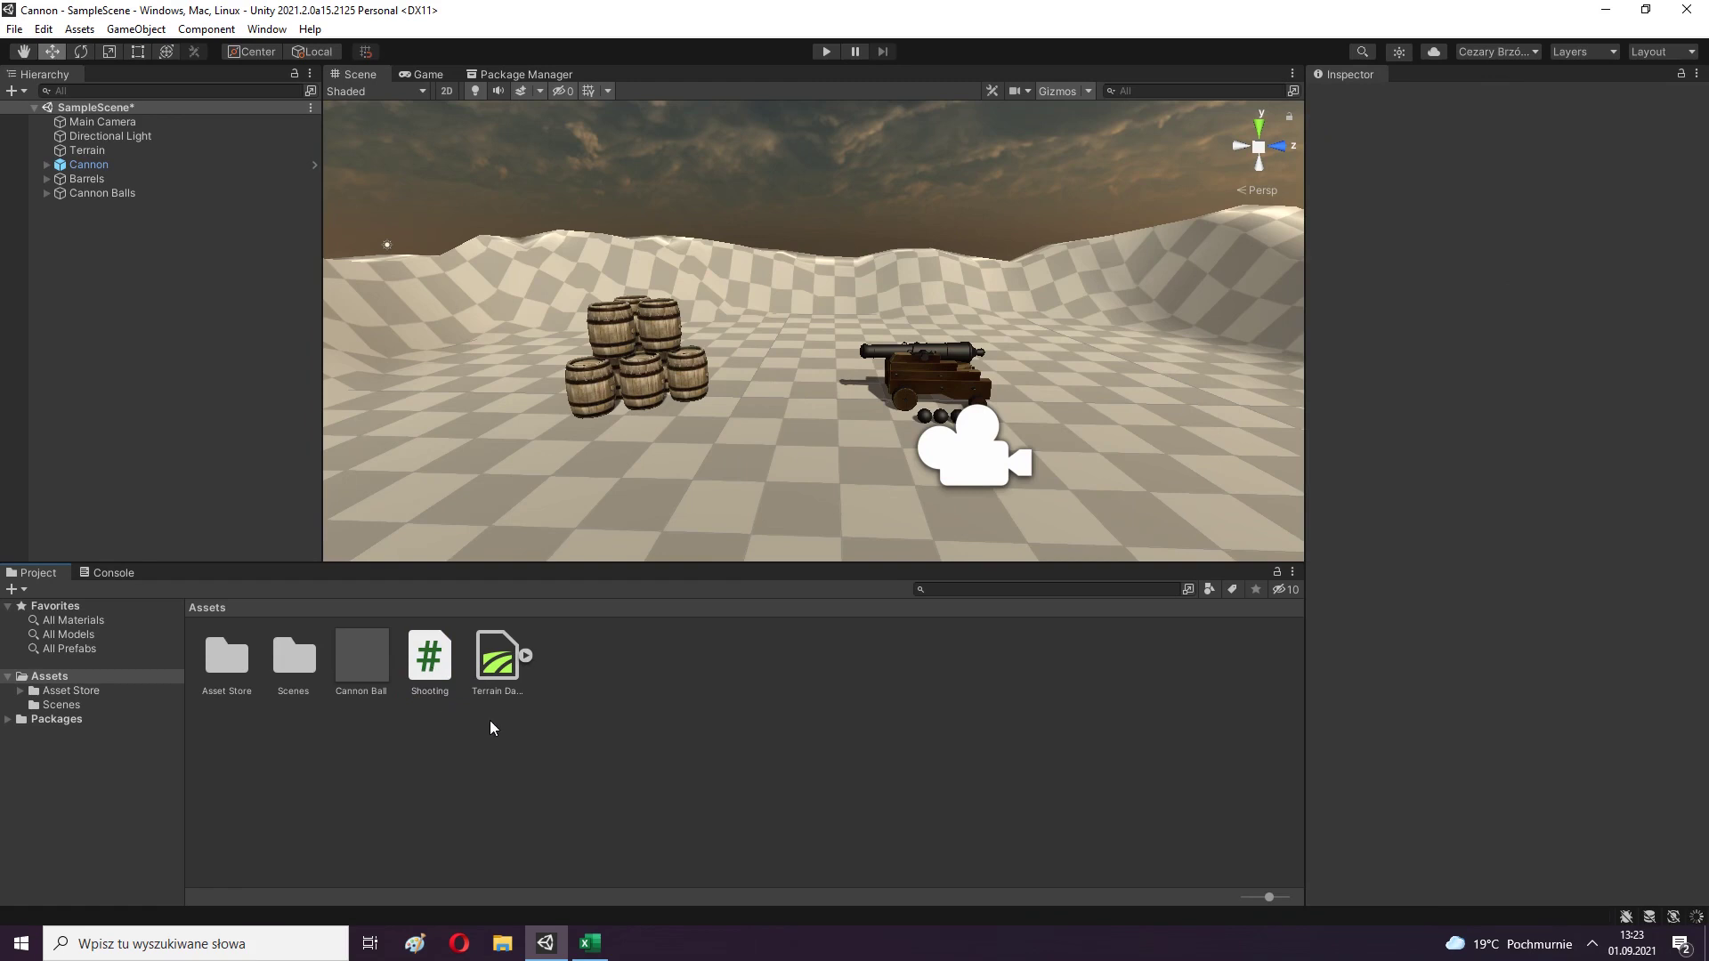
right_click(415, 676)
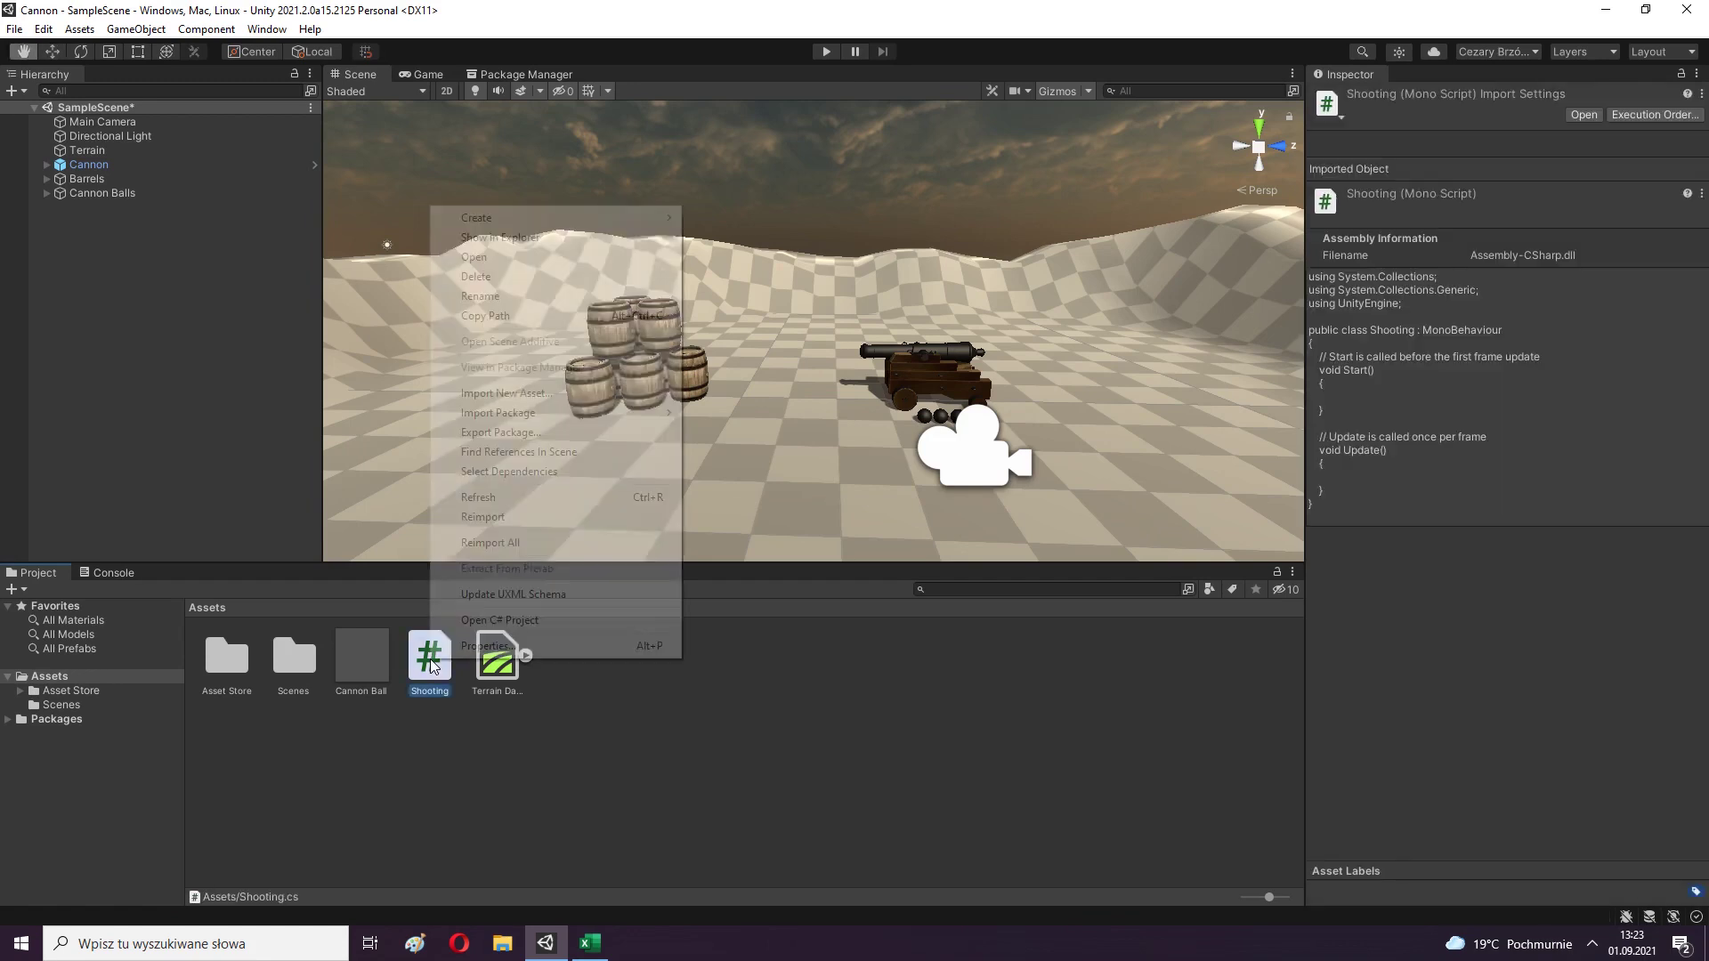
left_click(525, 236)
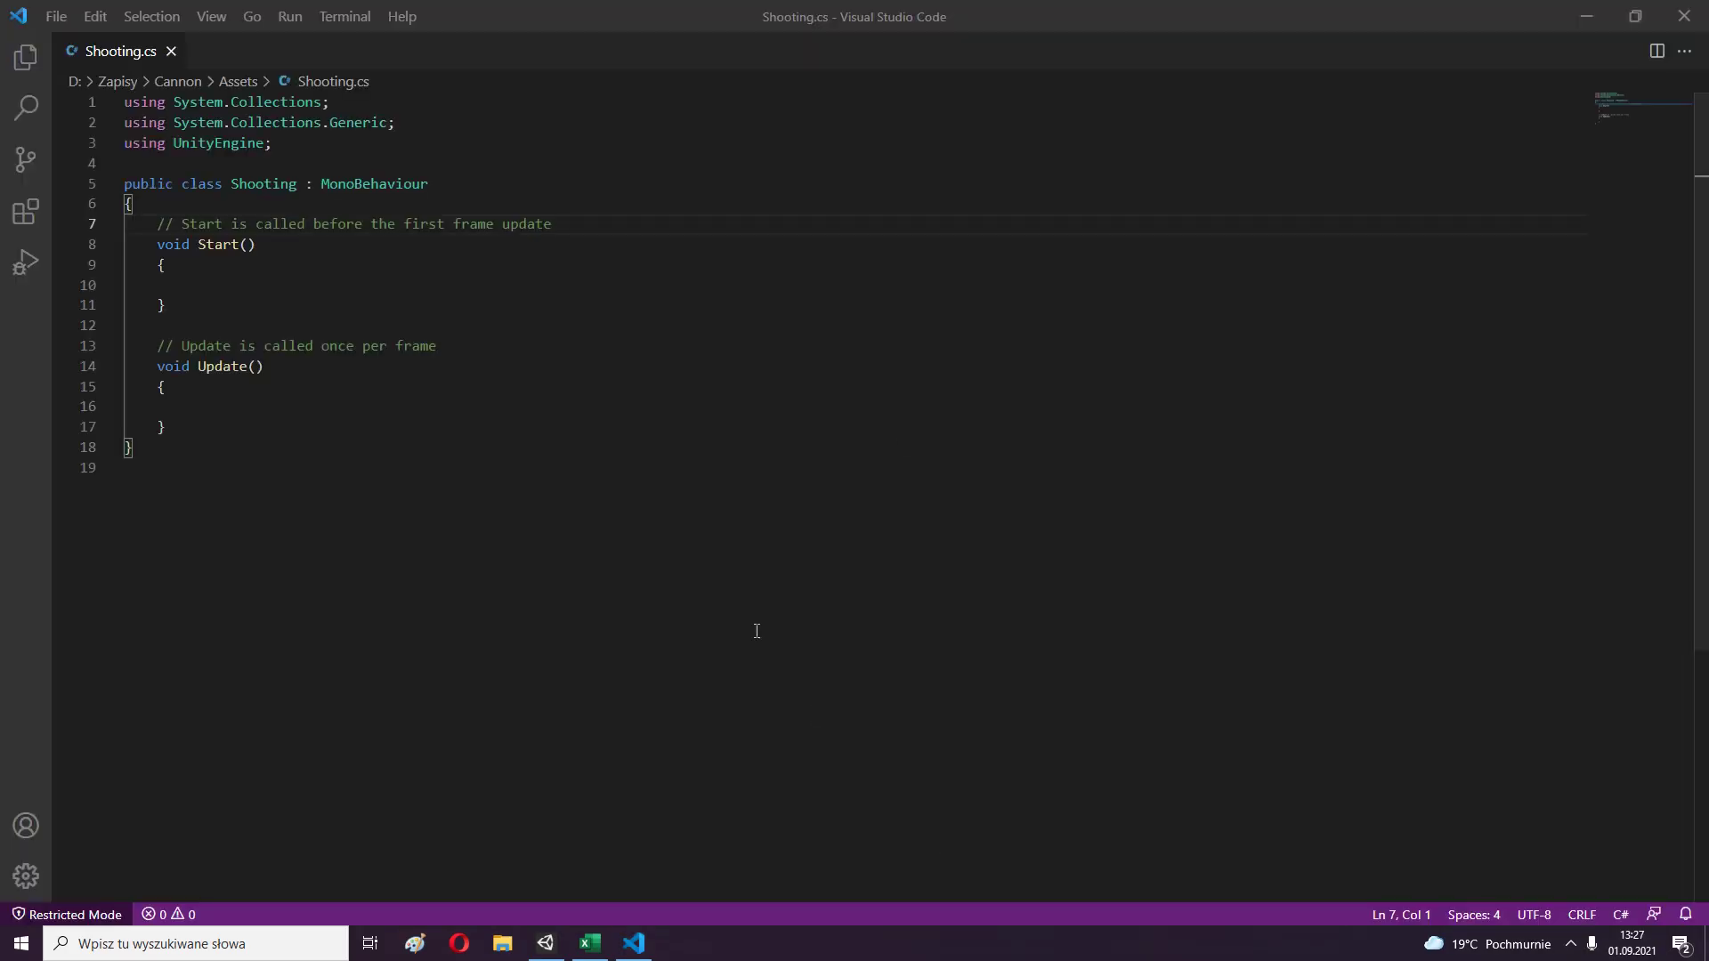
Declare public GameObject cannonBall, Transform barrel and float force fields, and save.
key("Return")
key("Return")
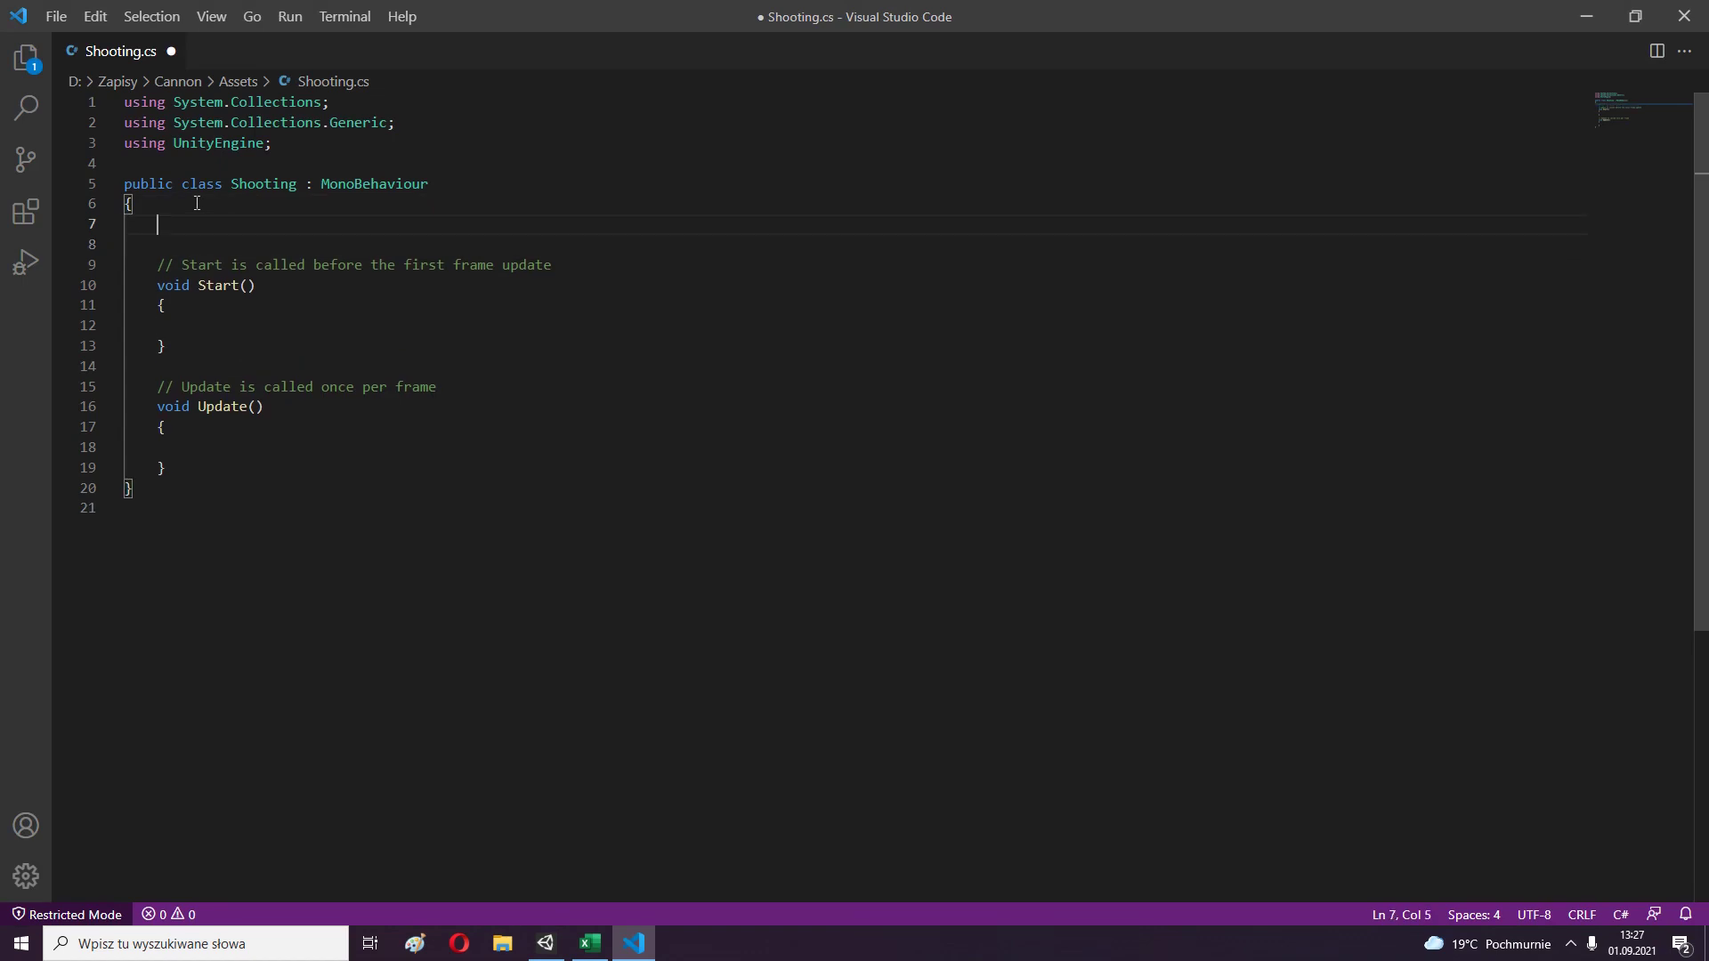
type("public GameObject")
type(" cannonBall;")
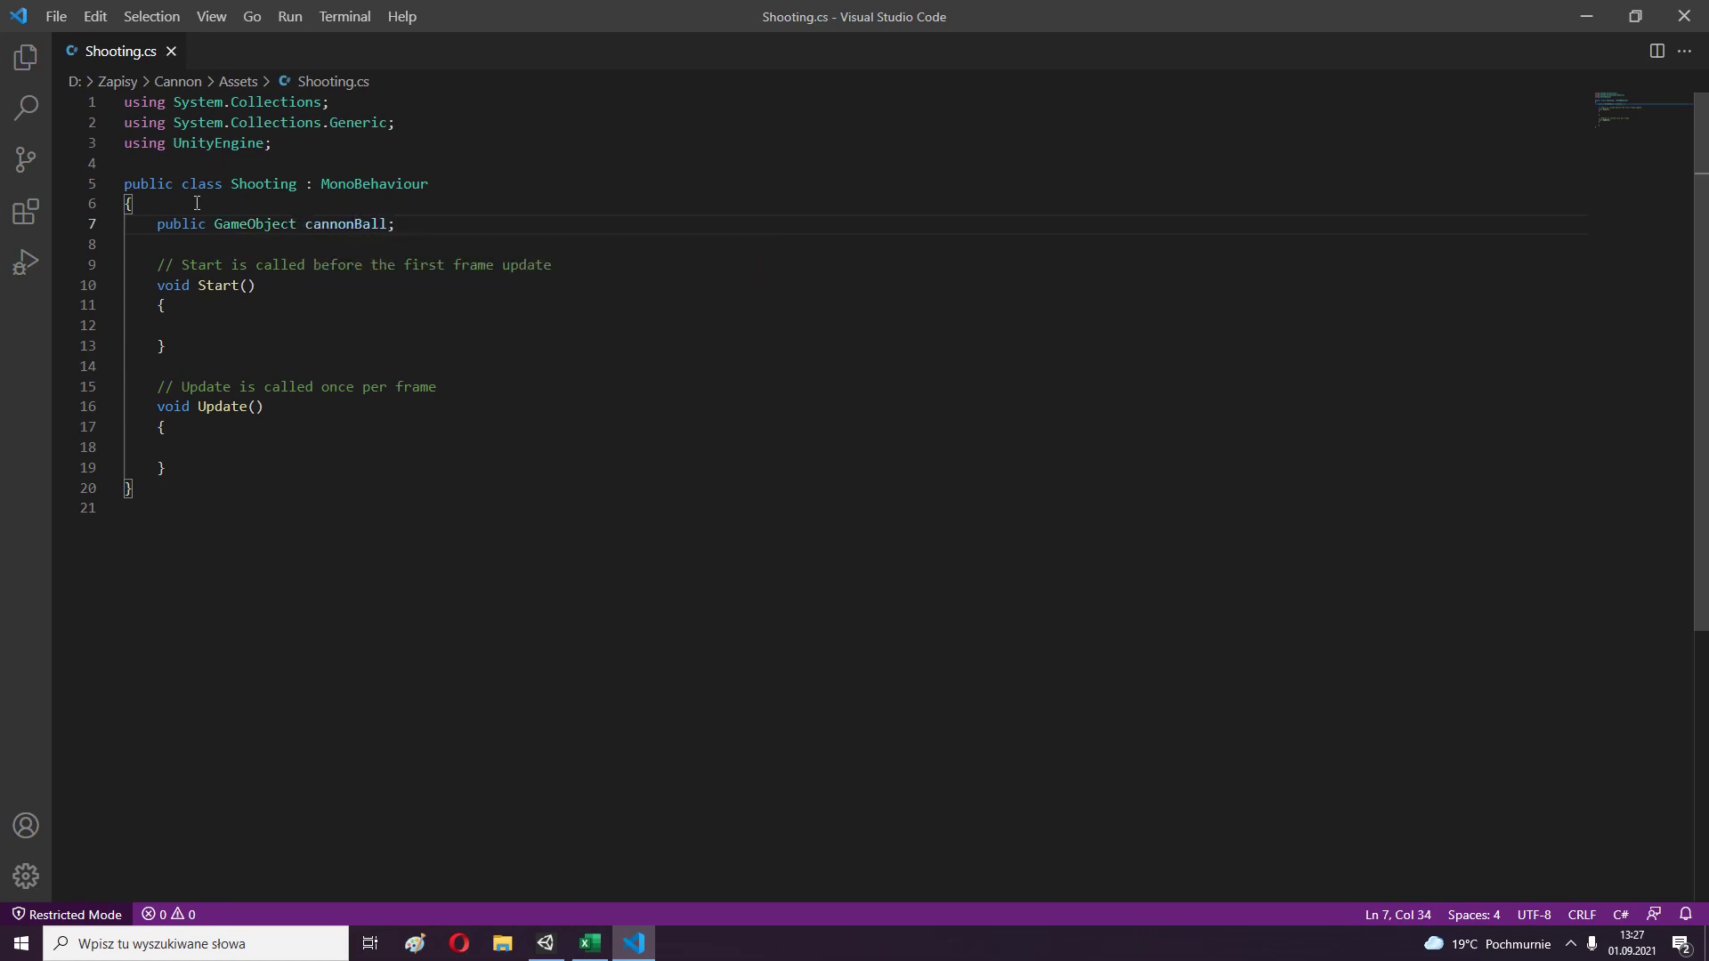
key("Return")
type("public Transform ")
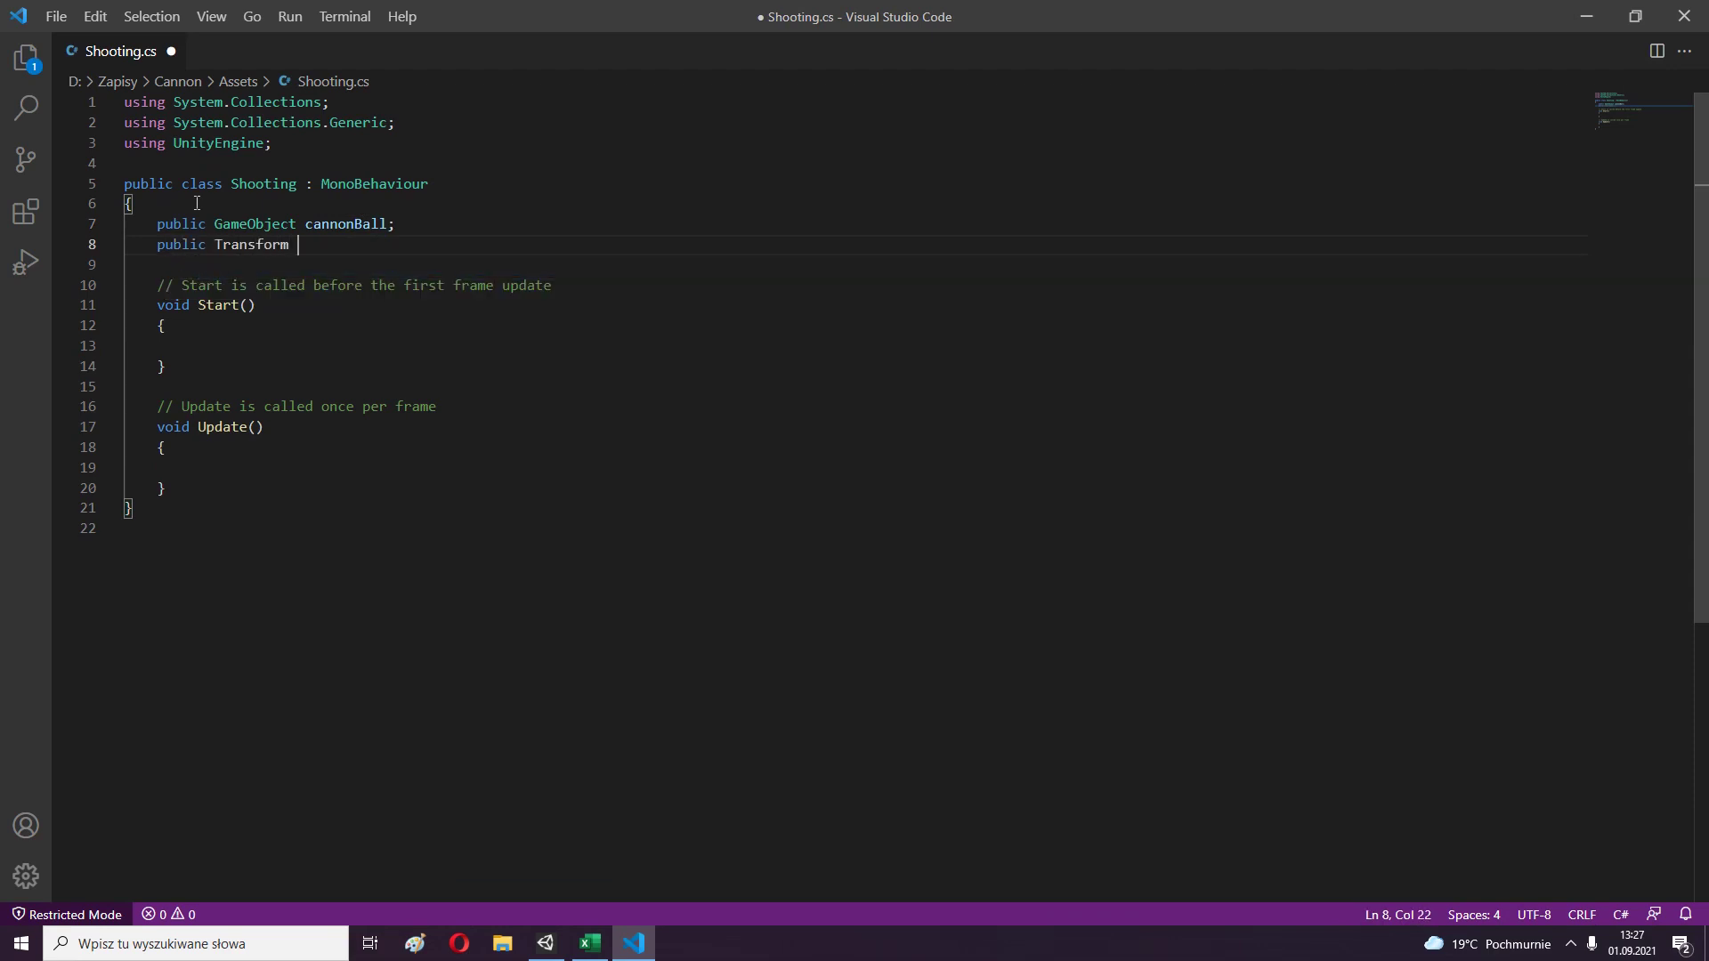
type("barrel")
key("Return")
key("Return")
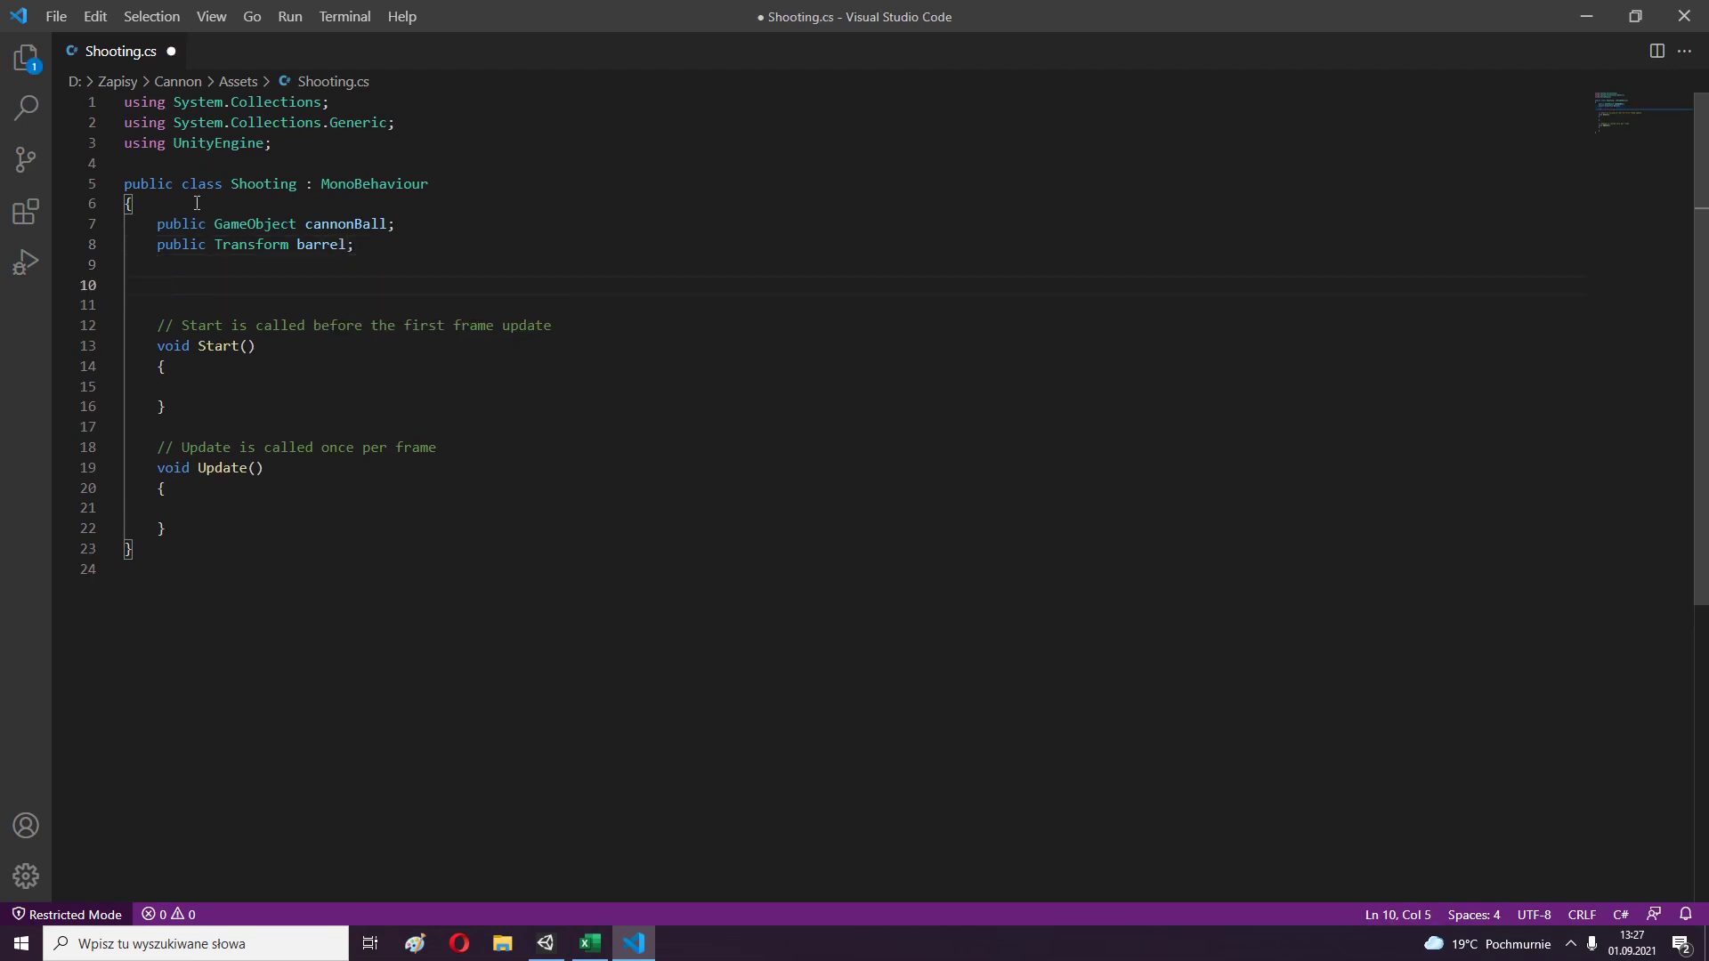
type("public float force;")
key("ctrl+s")
left_click(220, 508)
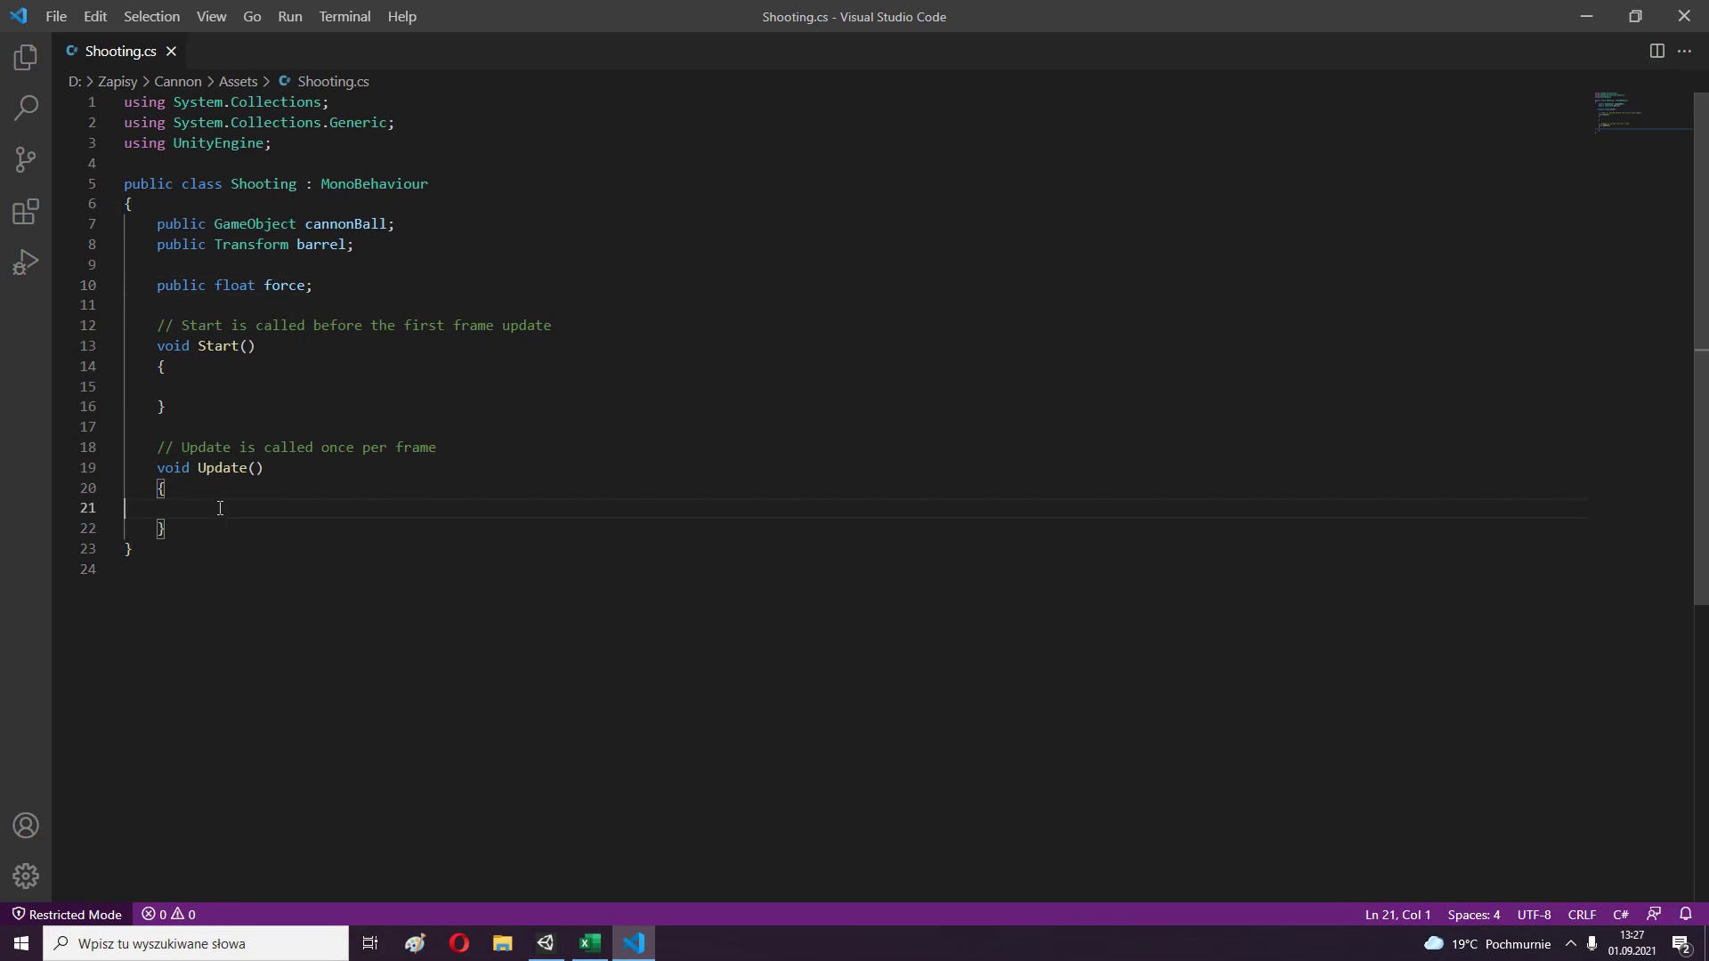
key("Tab")
key("Tab")
Add an if(Input.GetMouseButtonDown(0)) block inside Update.
type("if(Input.")
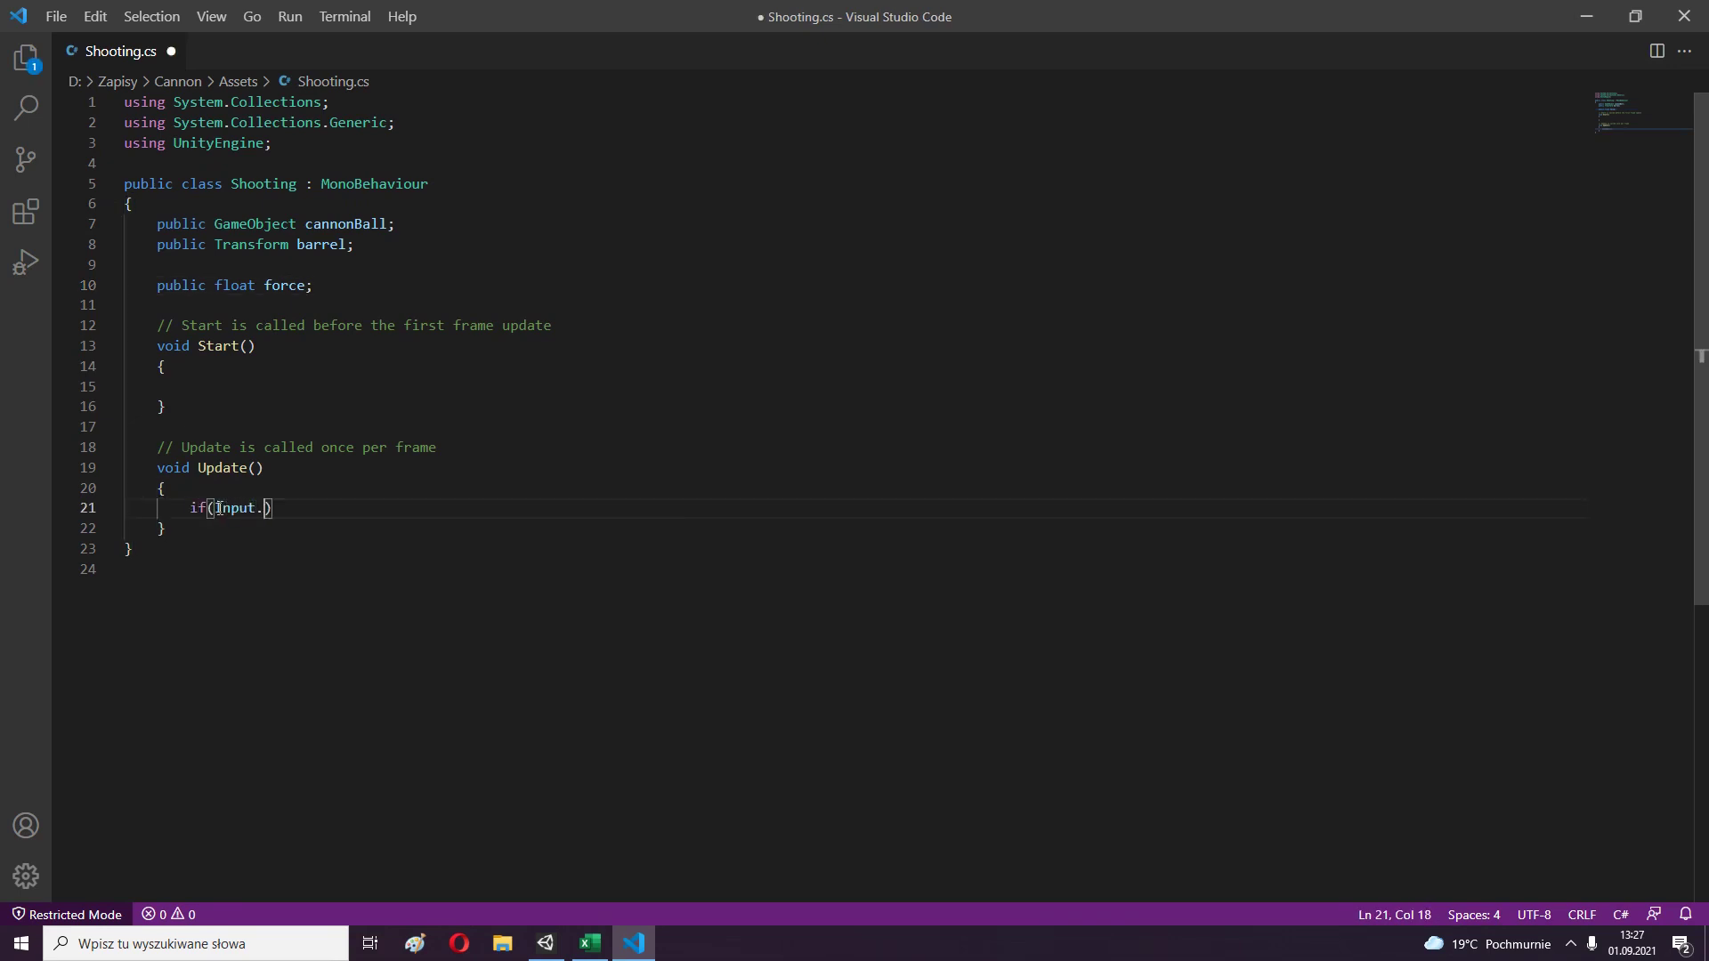
type("Get")
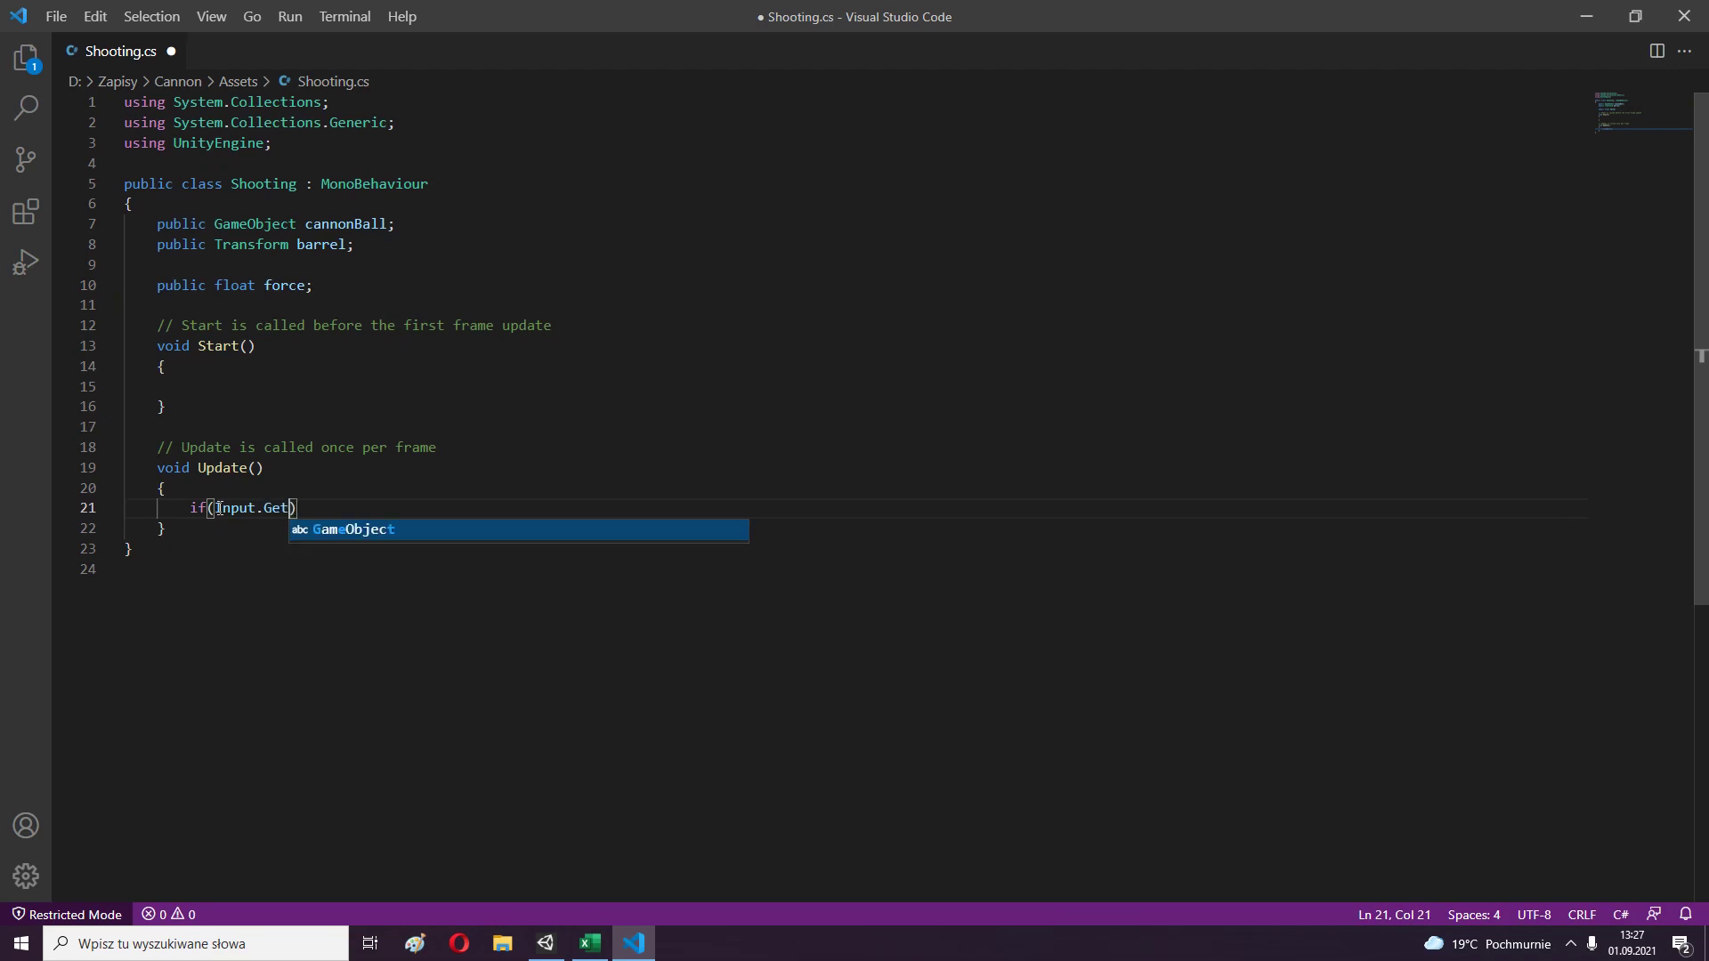
type("MouseButtonDown(0)")
key("Return")
type("{")
key("Return")
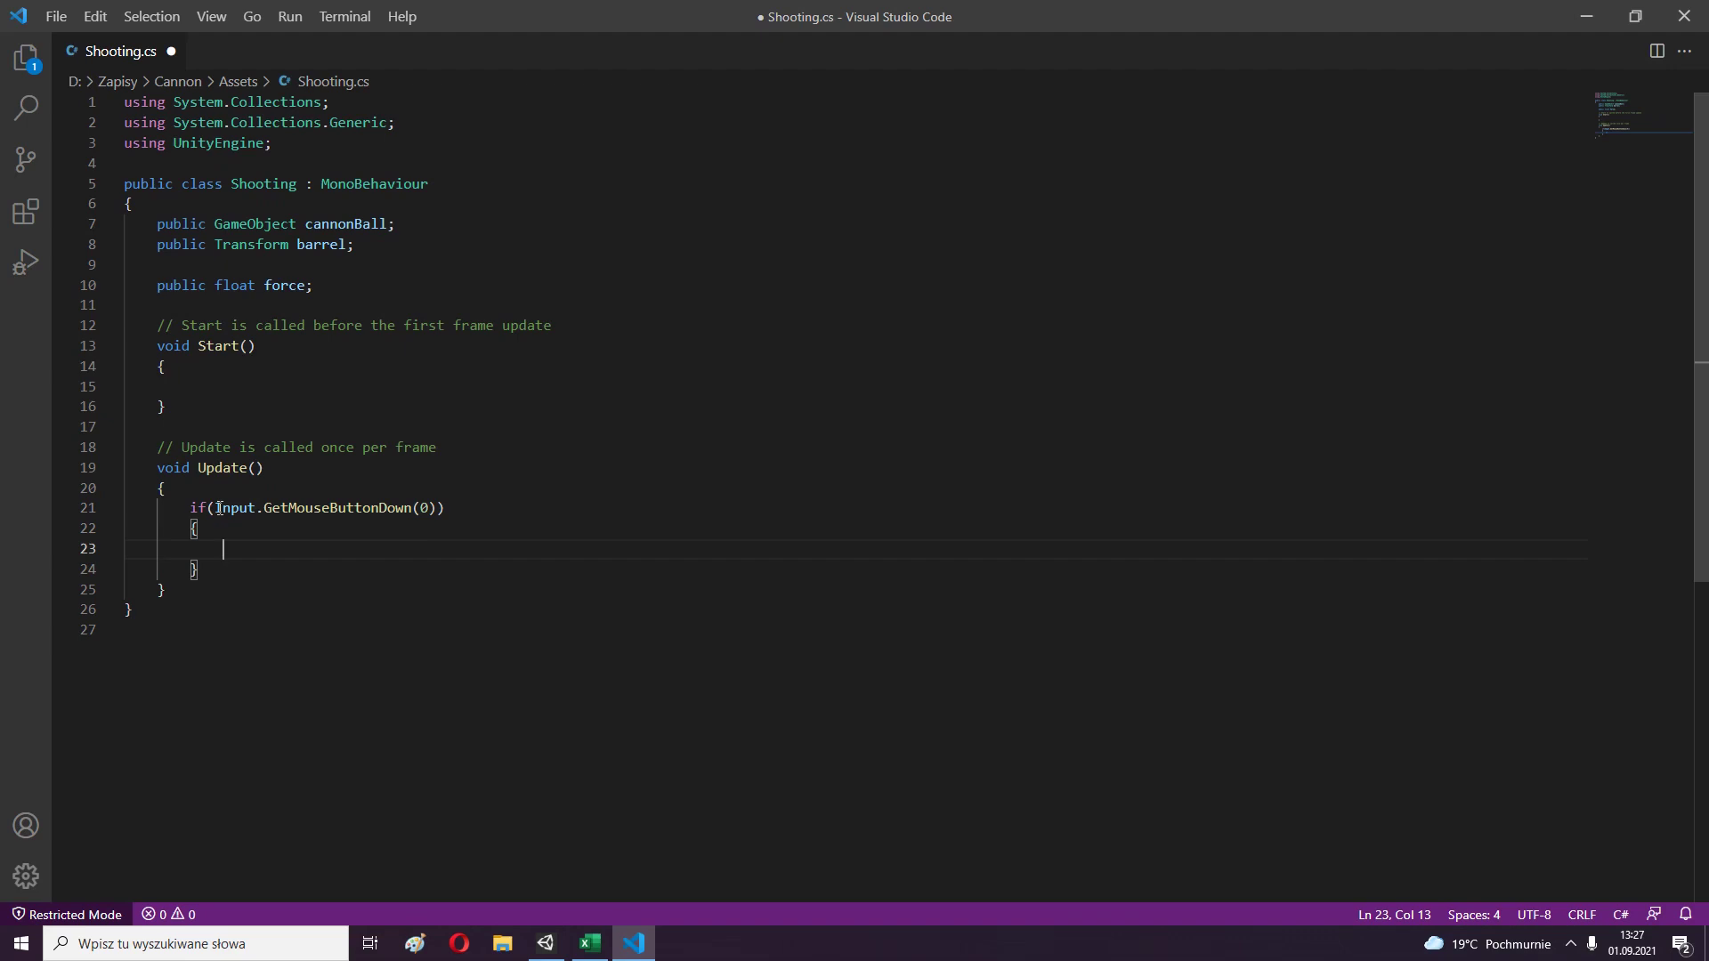
Instantiate bullet from cannonBall at barrel.position and barrel.rotation, and save.
type("Gam")
key("Tab")
type("bullet = Instan")
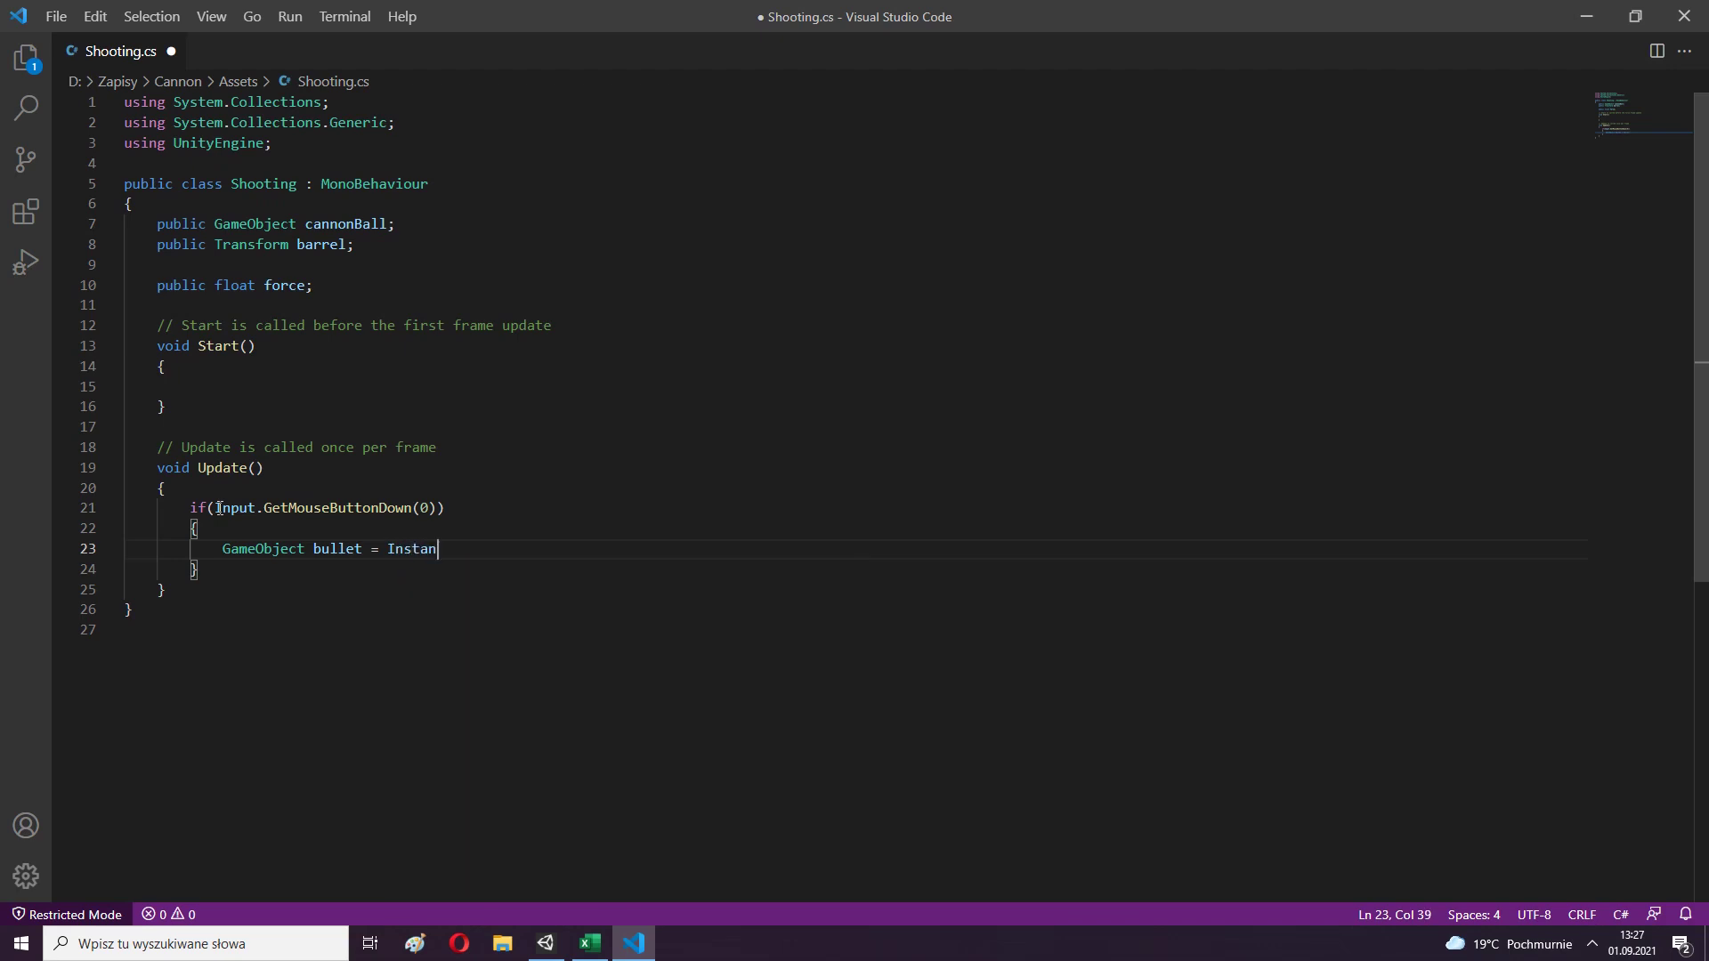
type("tiate")
type("(cann")
key("Tab")
type(", ")
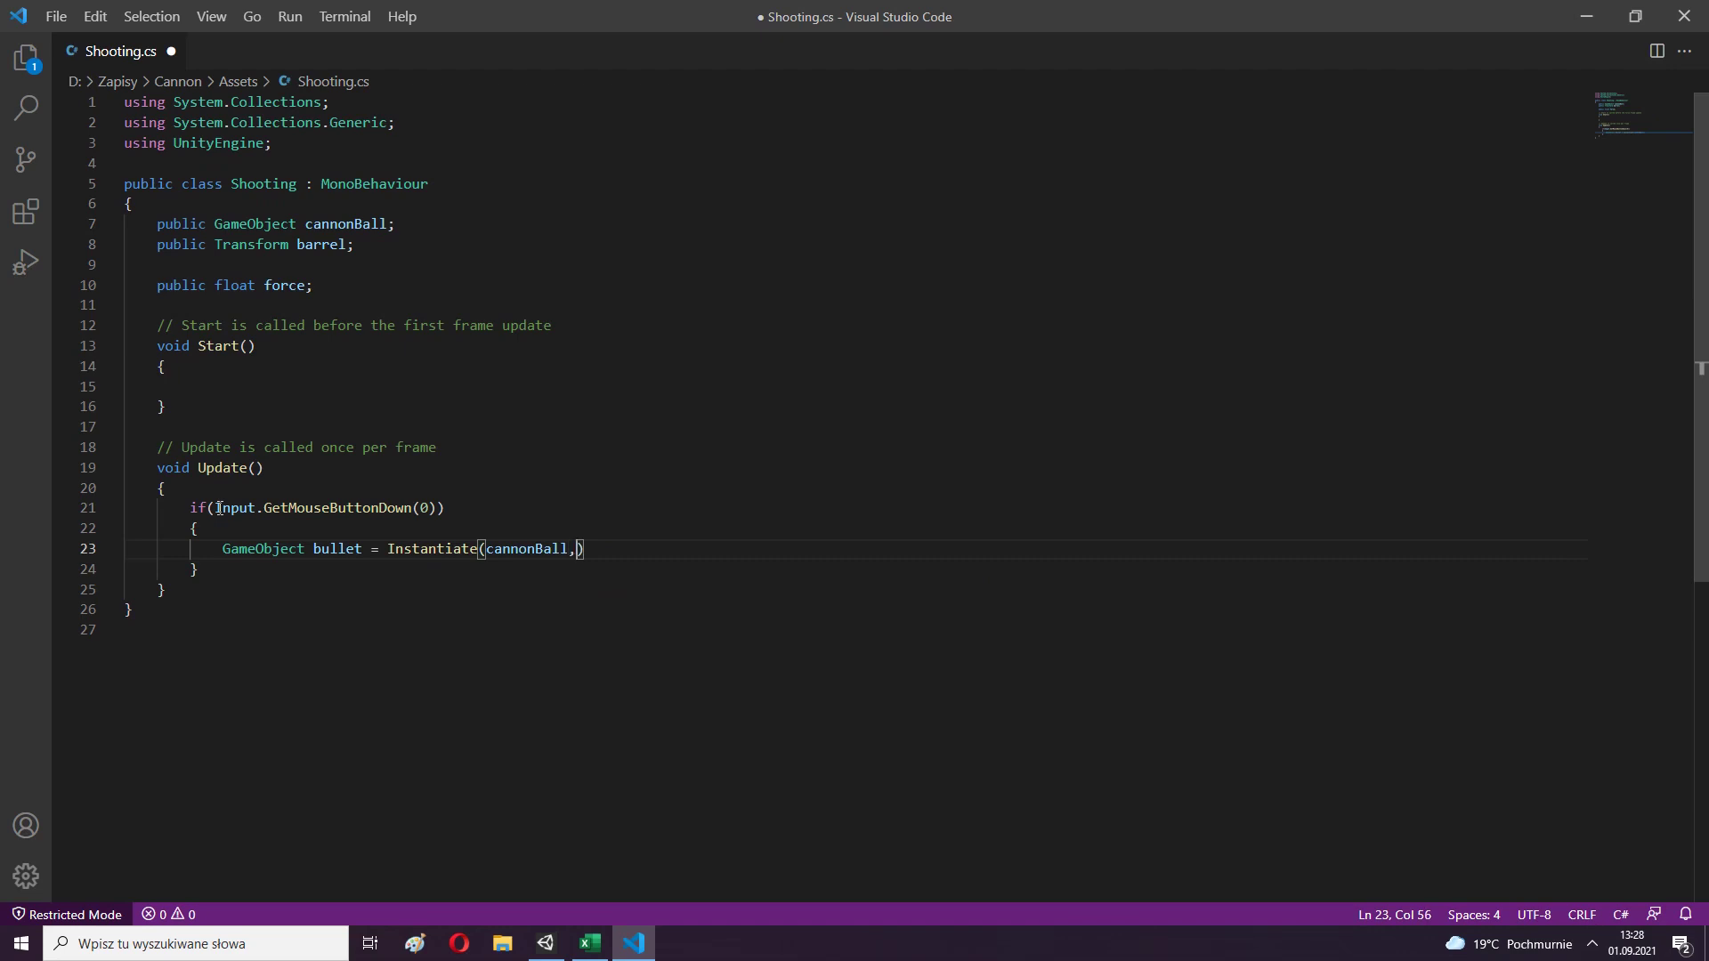
type("ba")
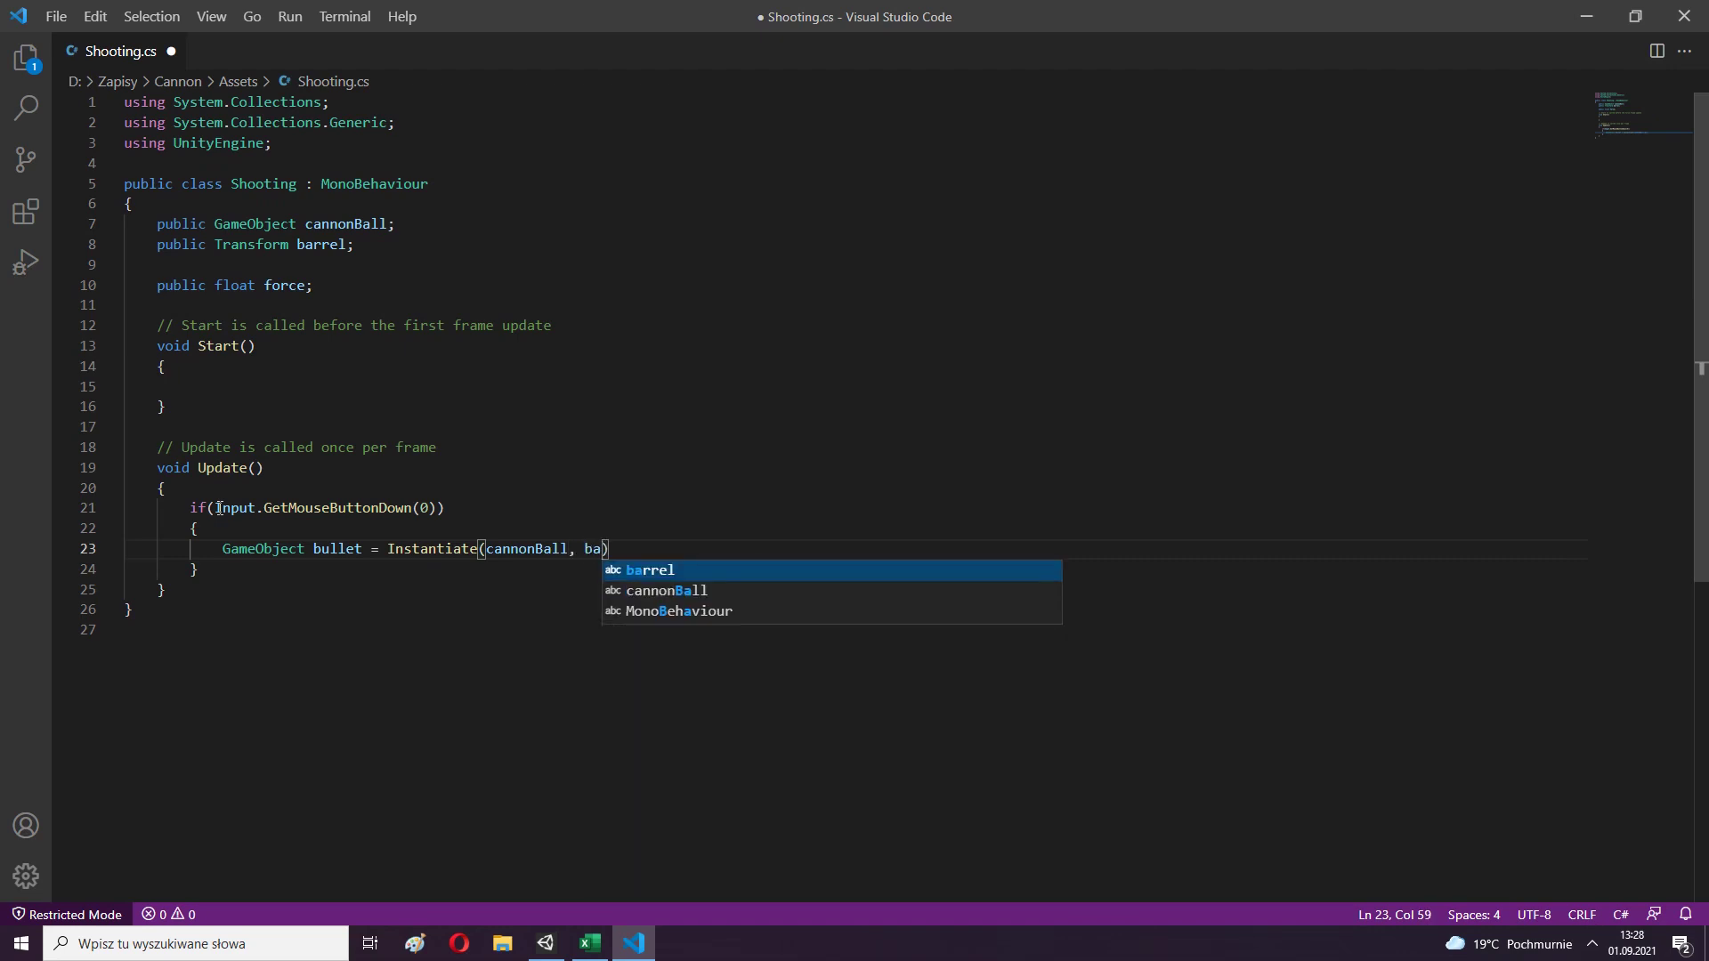
key("Tab")
type(".position, ")
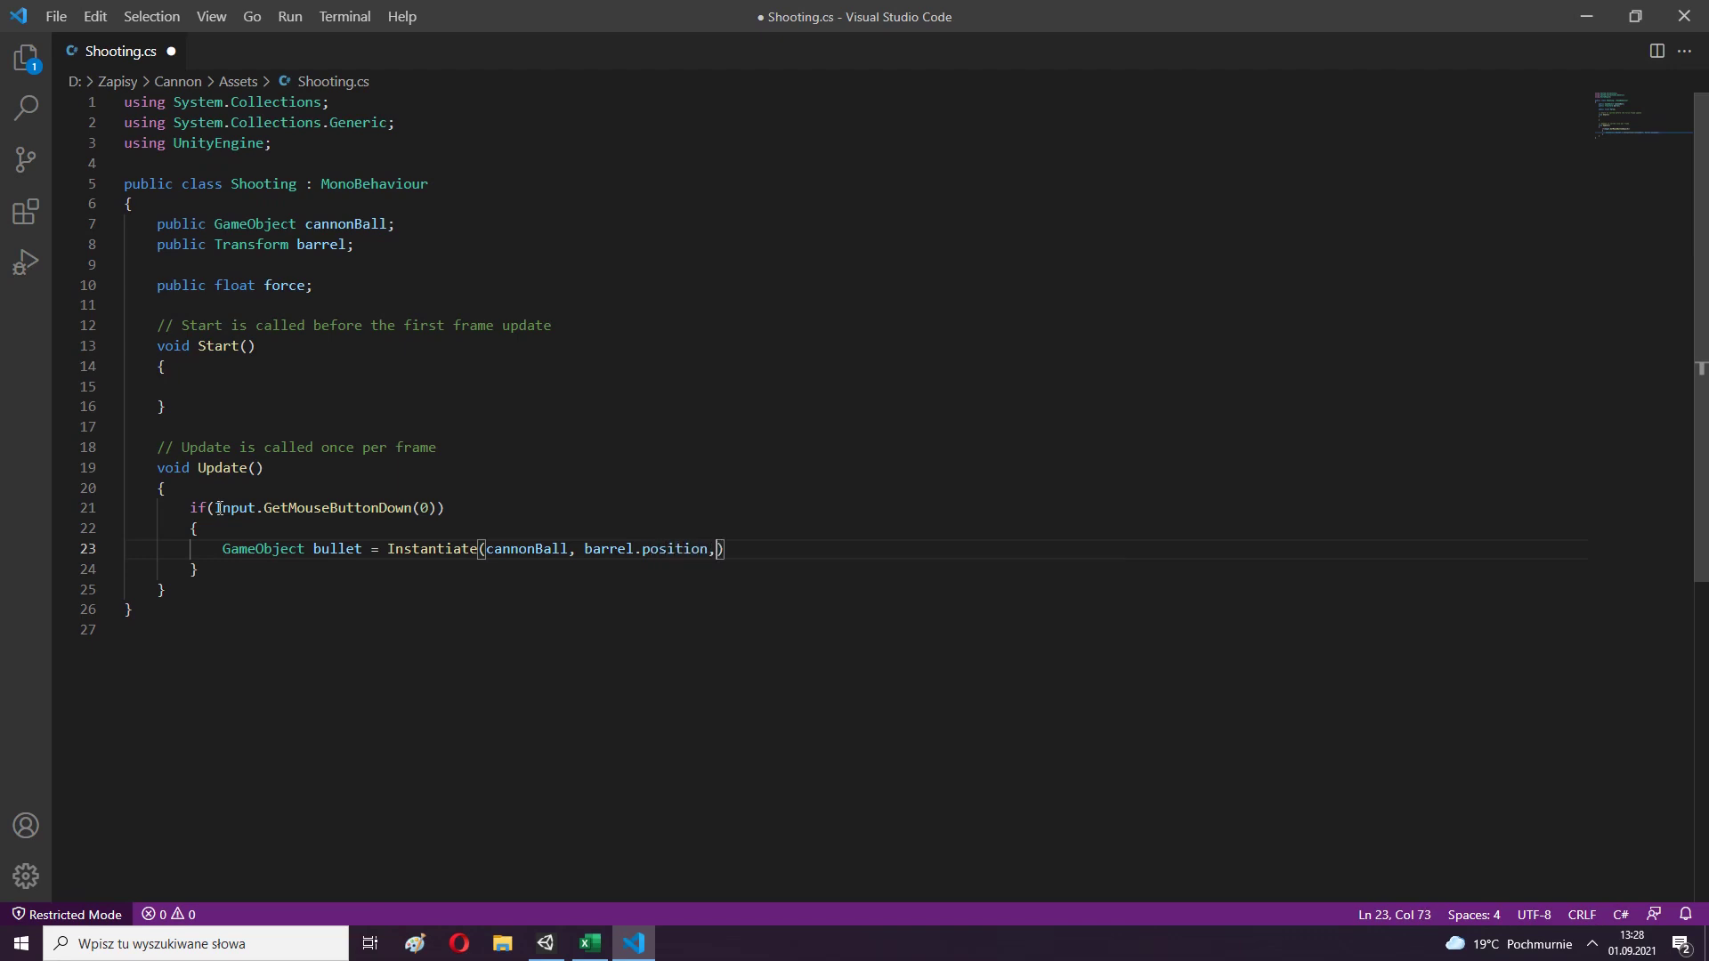
type("barr")
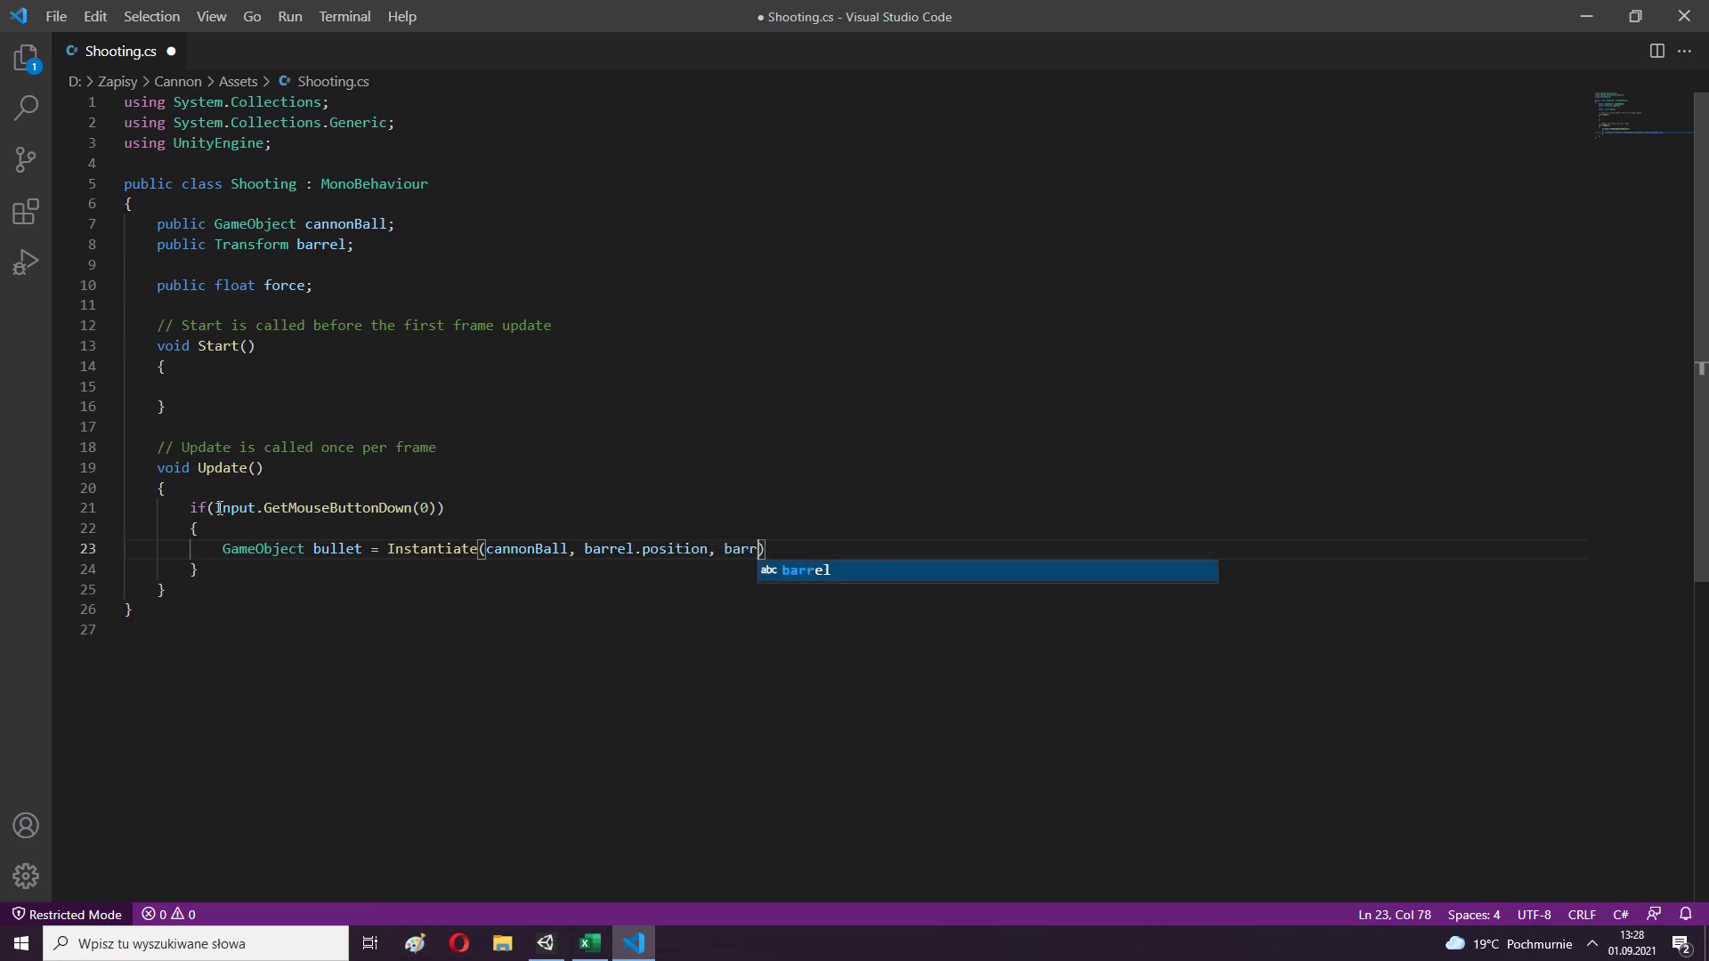
type("el.rotation);")
key("ctrl+s")
Add bullet.GetComponent<Rigidbody>().velocity = barrel.forward * force * Time.deltaTime; and save.
key("Return")
type("bullet")
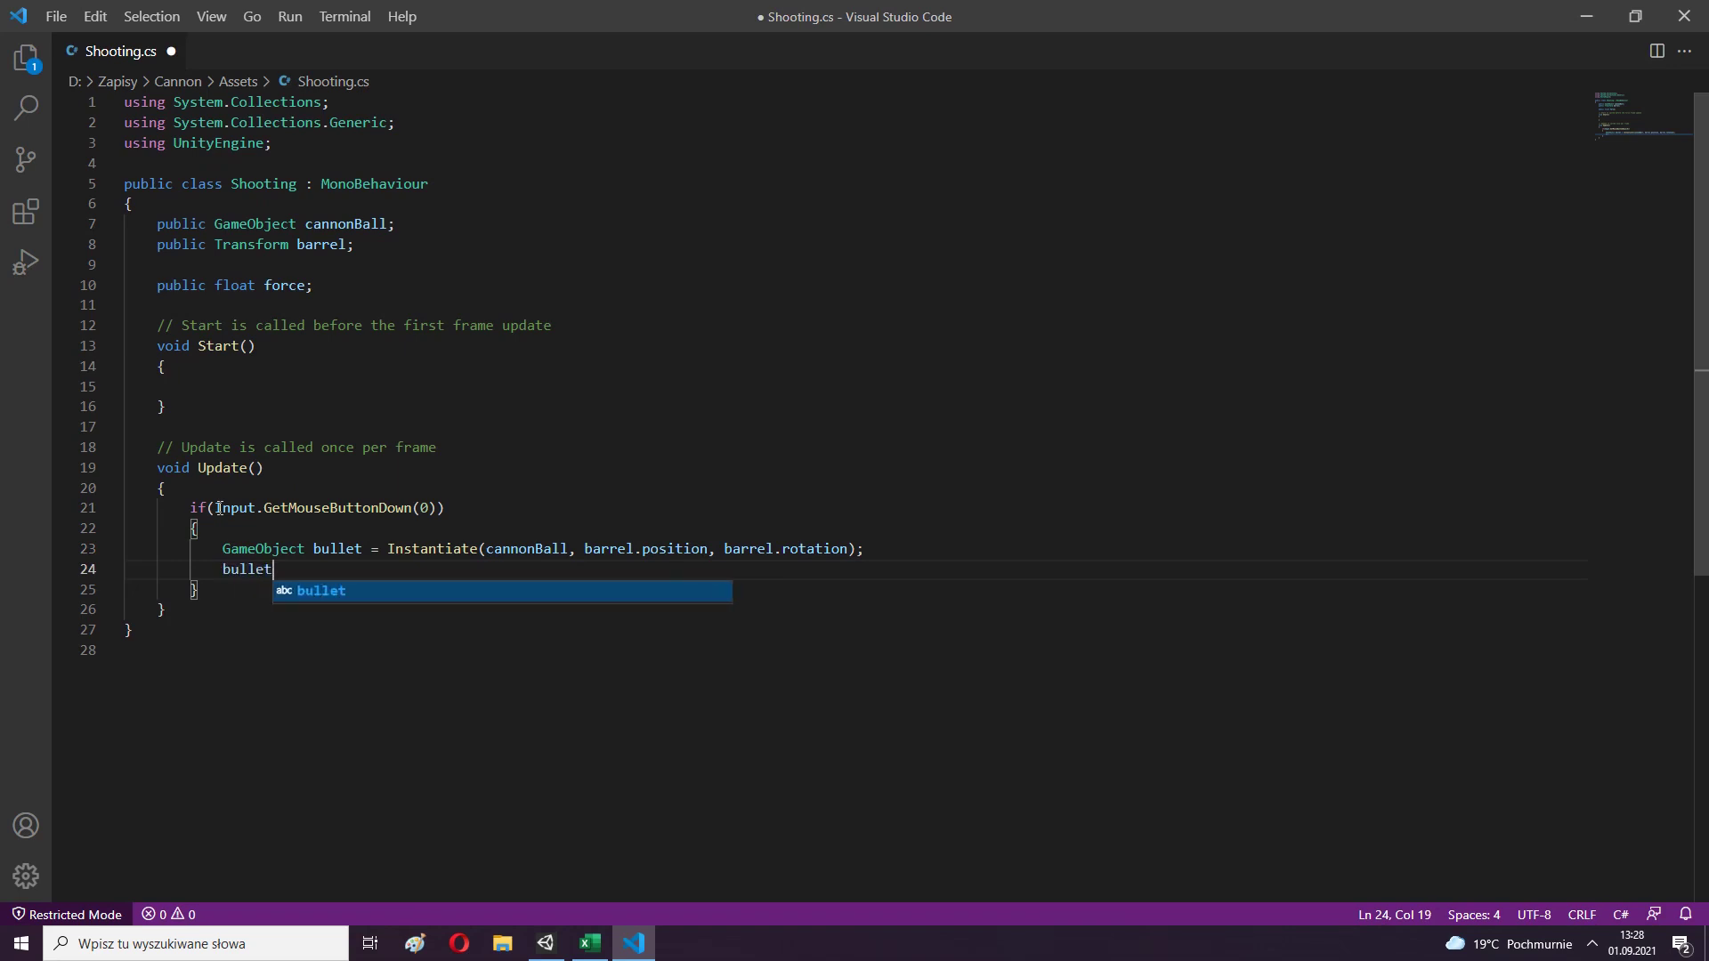
type(".GetComponent<")
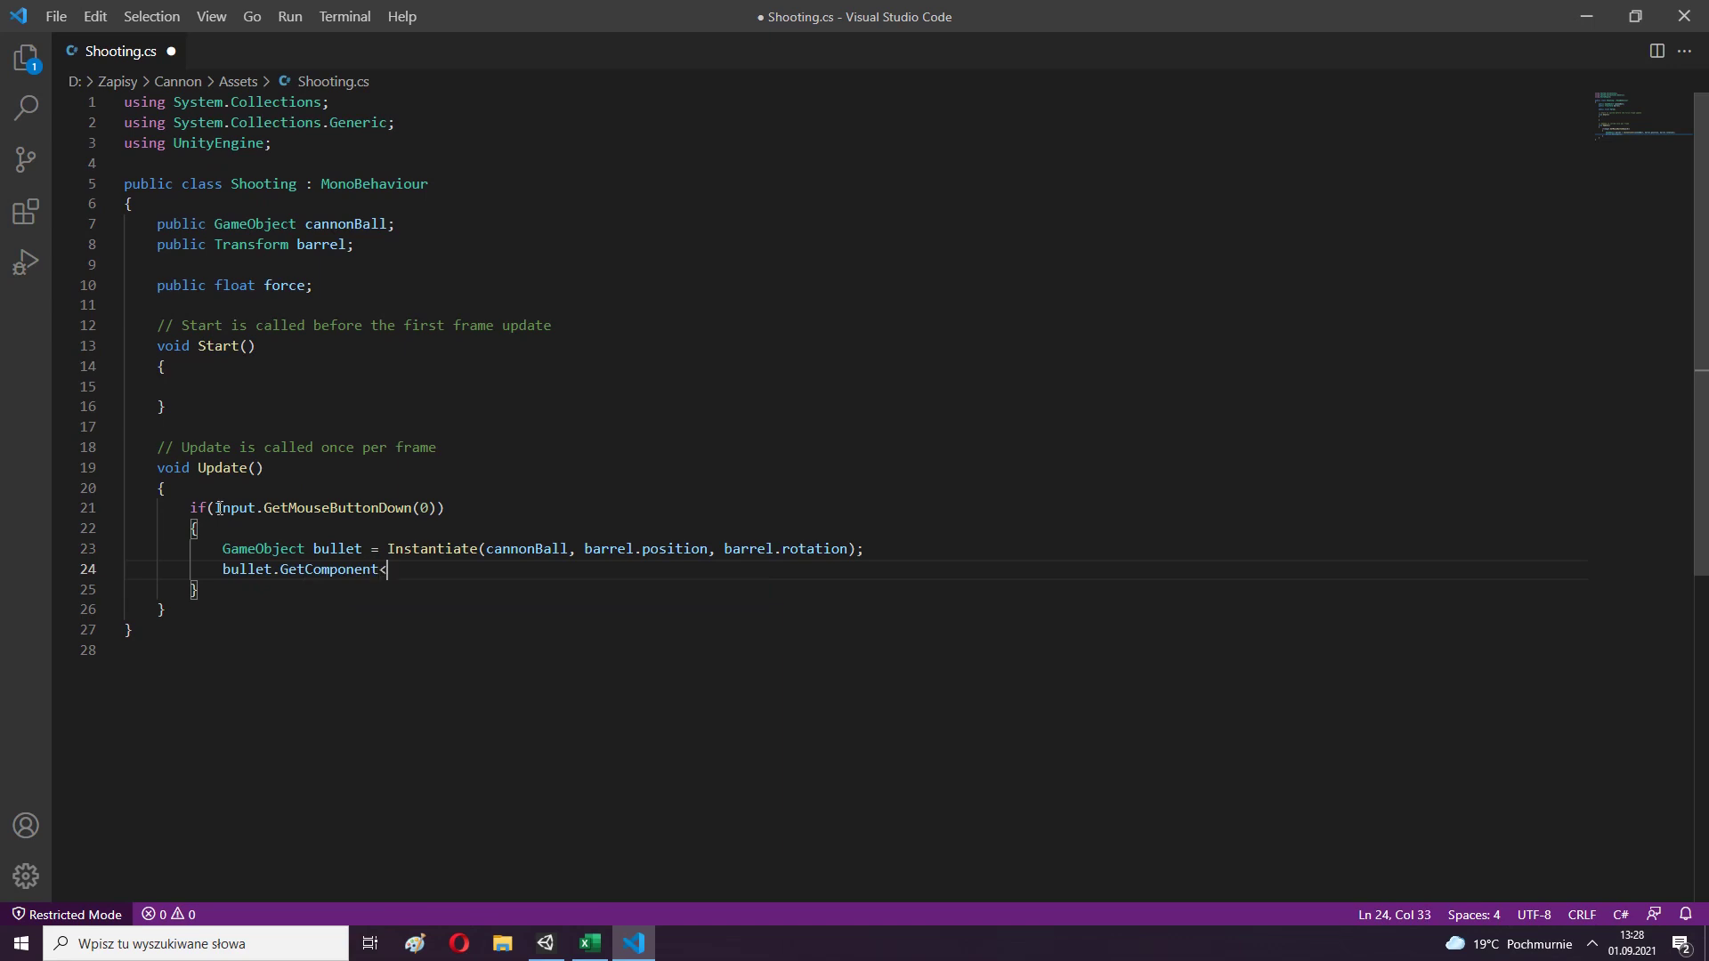
type("Rigidbody>().")
type("velocity ")
type("= ba")
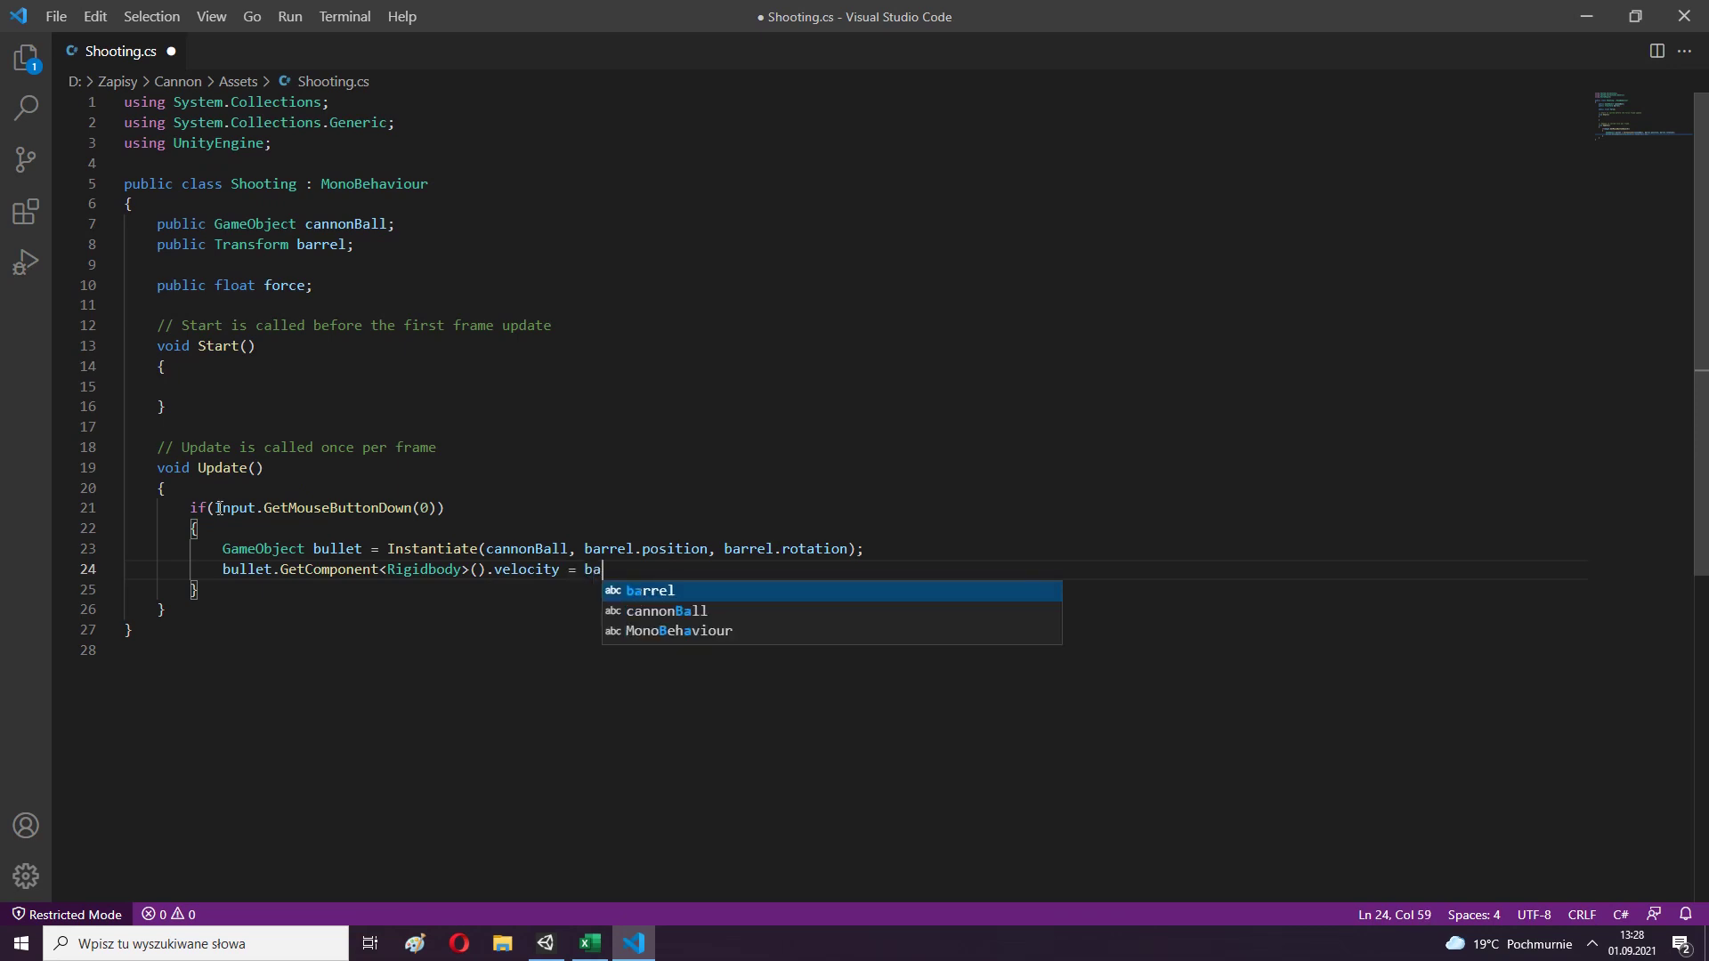
key("Tab")
type("fo")
key("Tab")
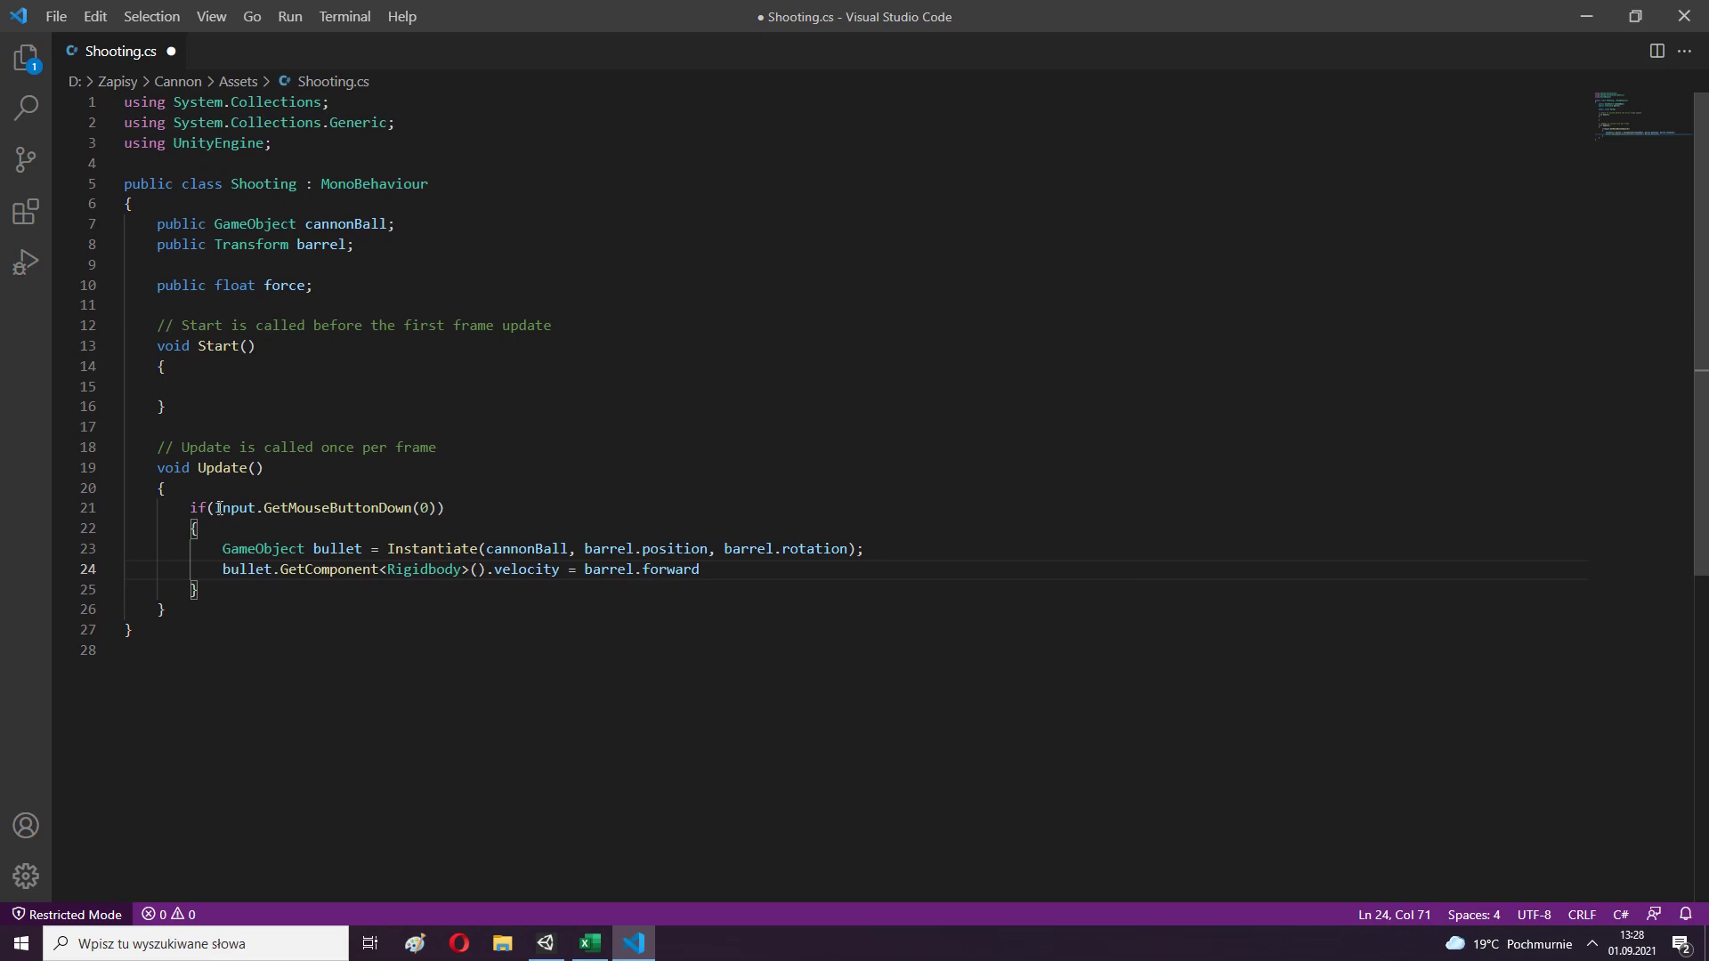
type(" * forc")
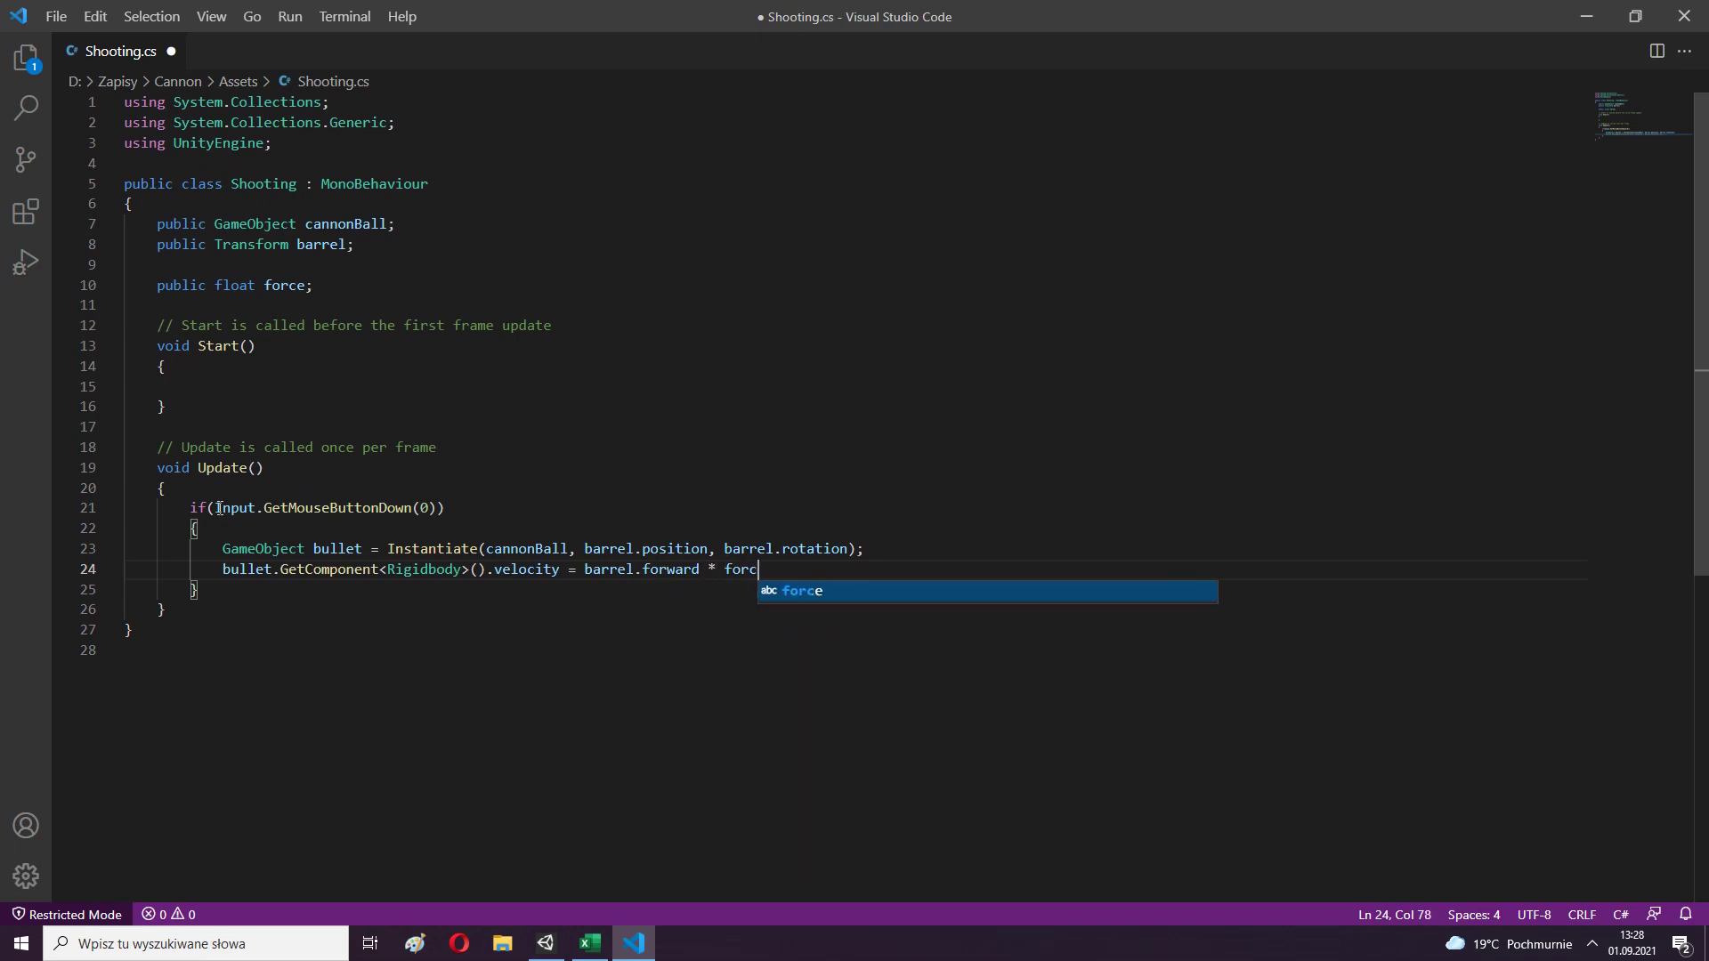
type("e * Time.De")
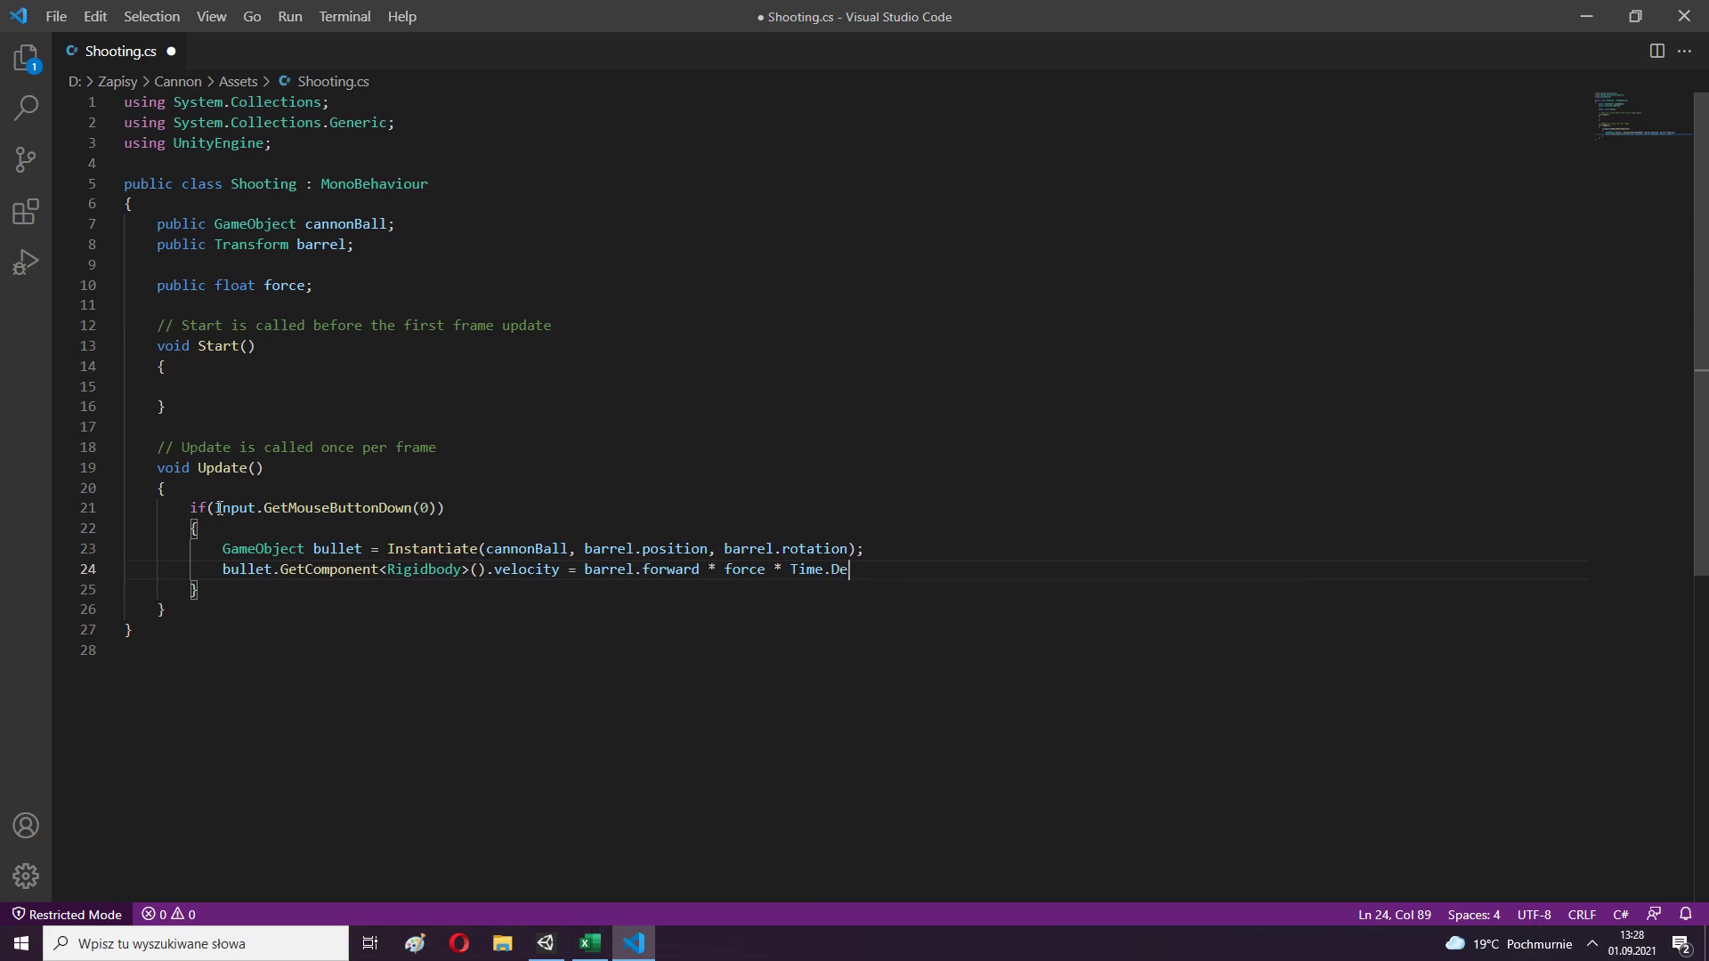
key("BackSpace")
key("BackSpace")
type("delta")
type("Time")
key("ctrl+s")
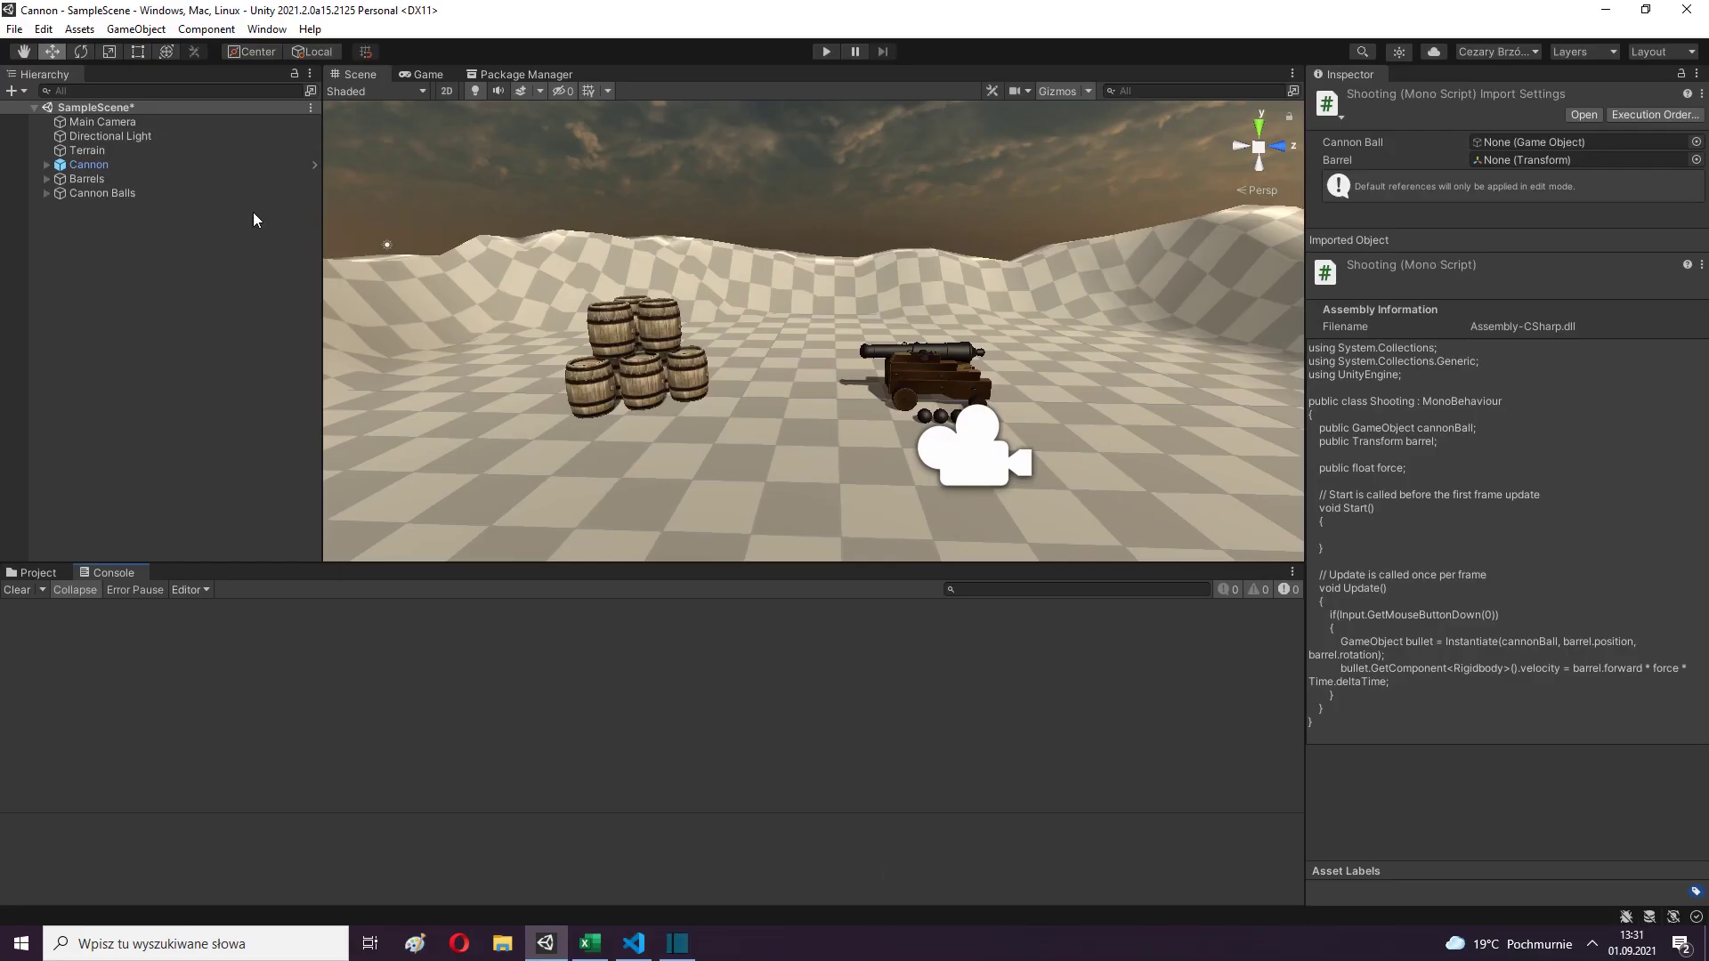
Attach the Shooting script from Assets to the Cannon object.
left_click(109, 168)
left_click(39, 572)
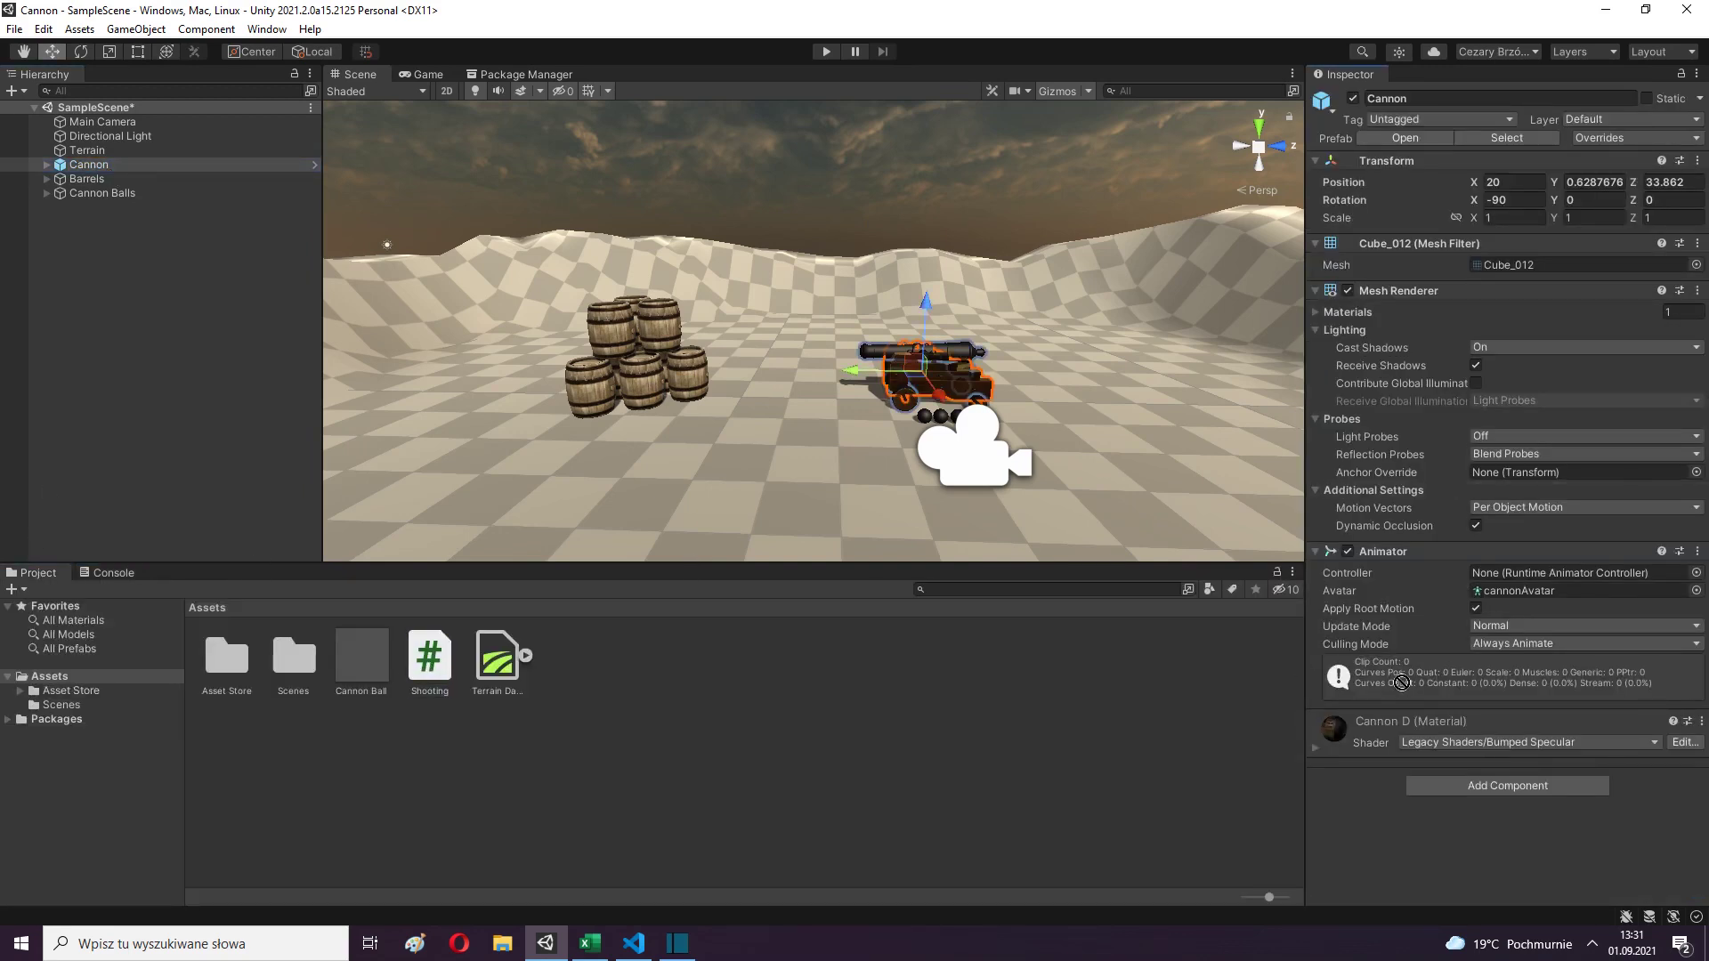
left_click_drag(425, 666, 1411, 713)
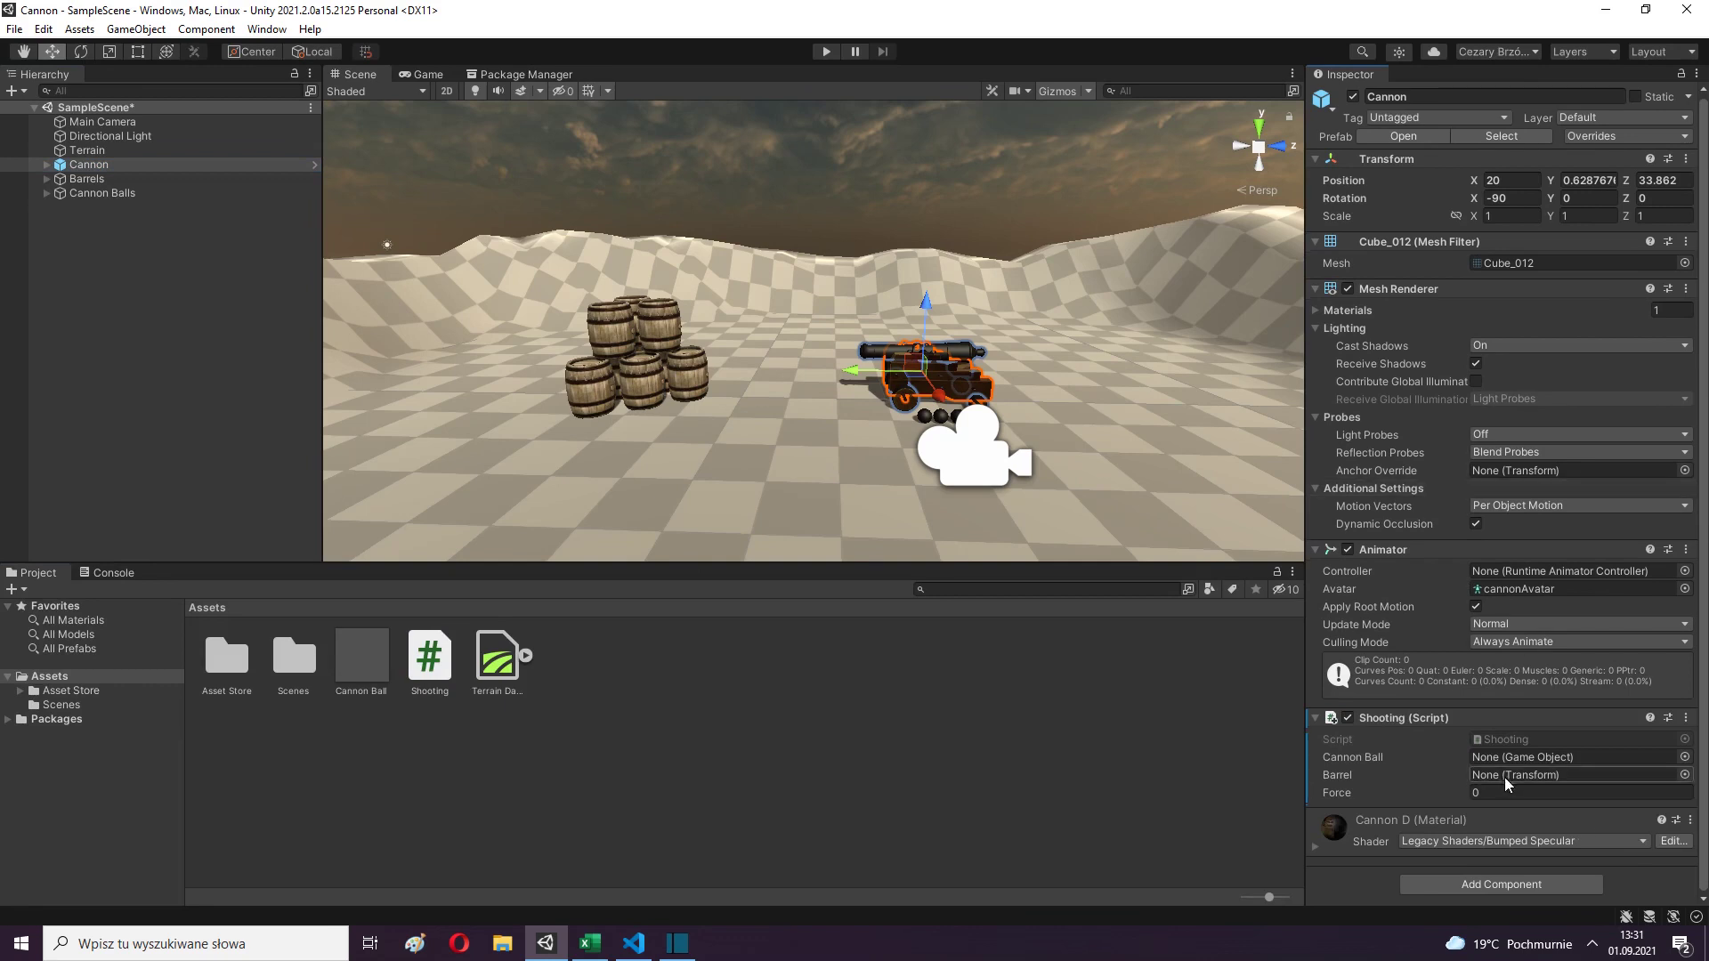
Assign Cannon Ball and Barell to the script, set Force 7500, and switch to Game view.
left_click(380, 667)
left_click_drag(380, 666, 1504, 757)
left_click(47, 165)
mouse_move(96, 264)
left_mouse_down()
mouse_move(962, 464)
mouse_move(1513, 775)
left_mouse_up()
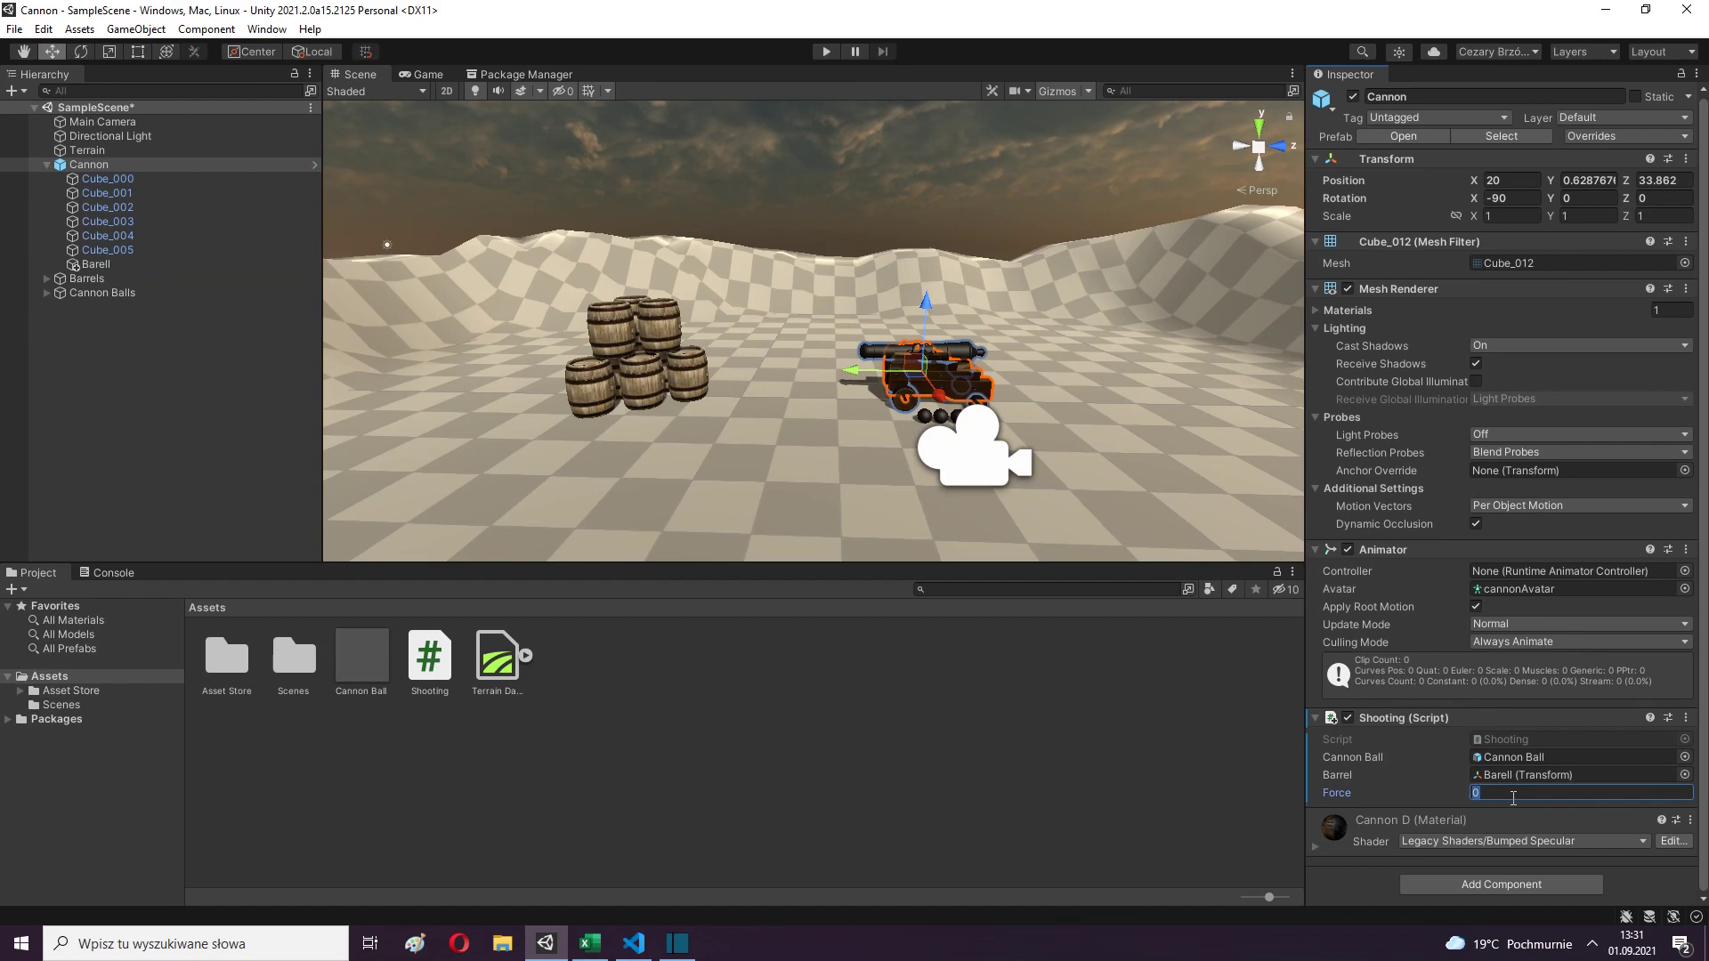
left_click(1059, 767)
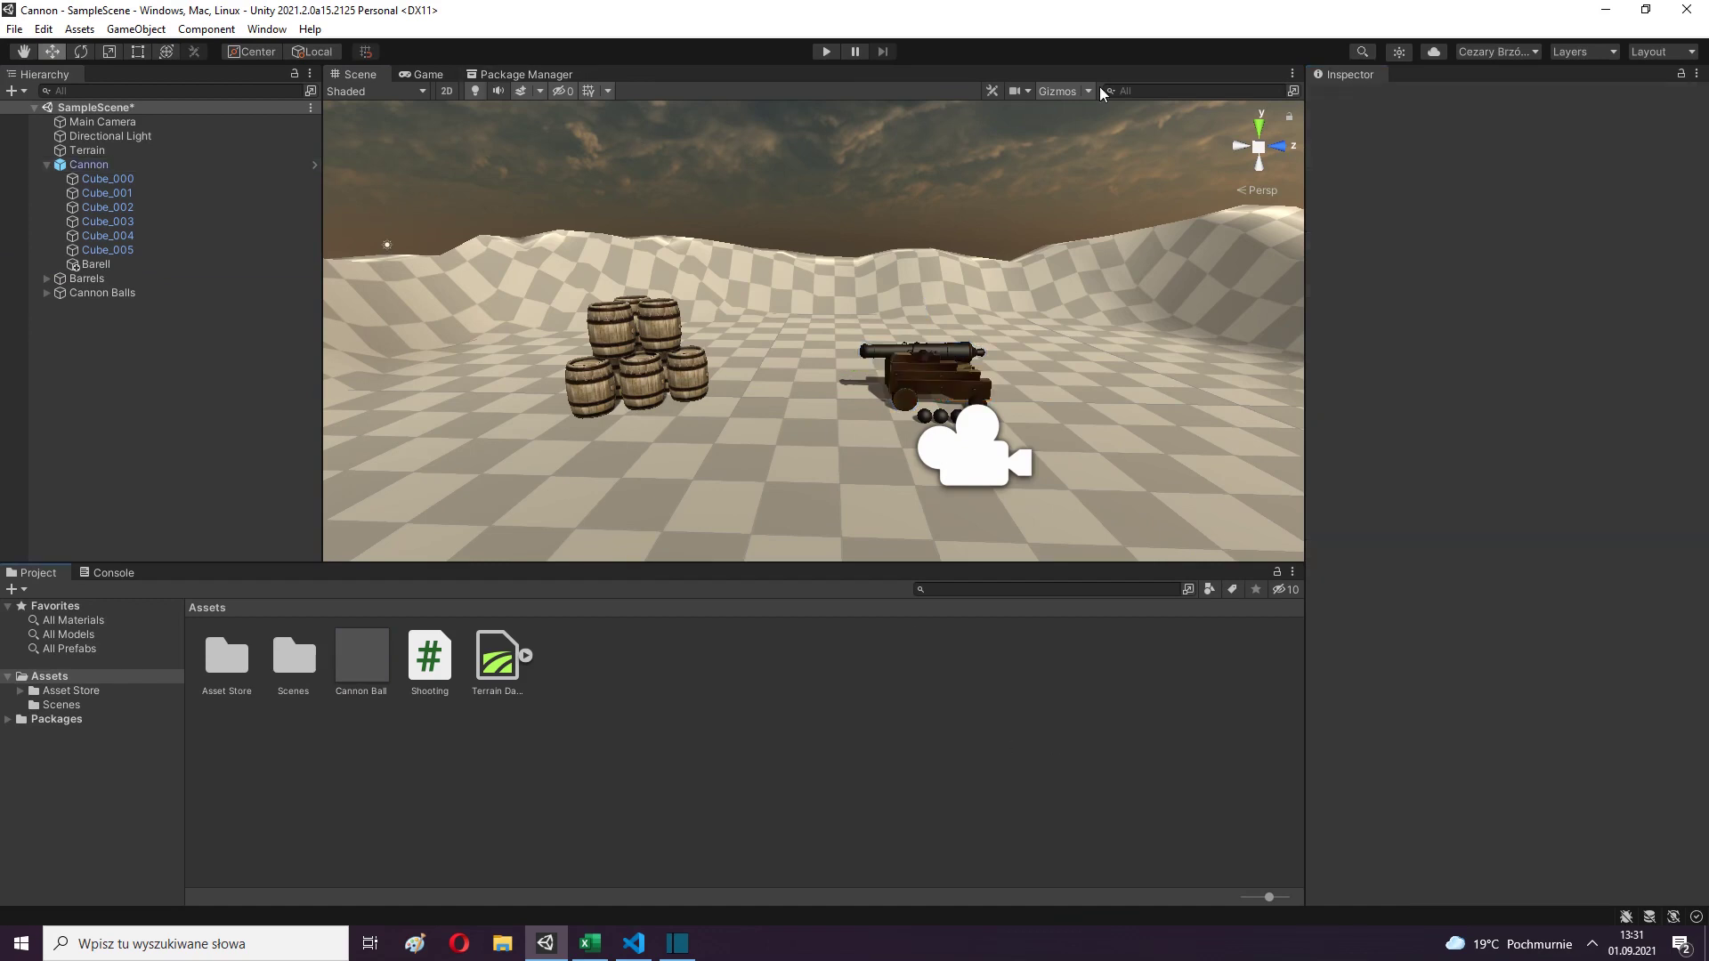
left_click(428, 75)
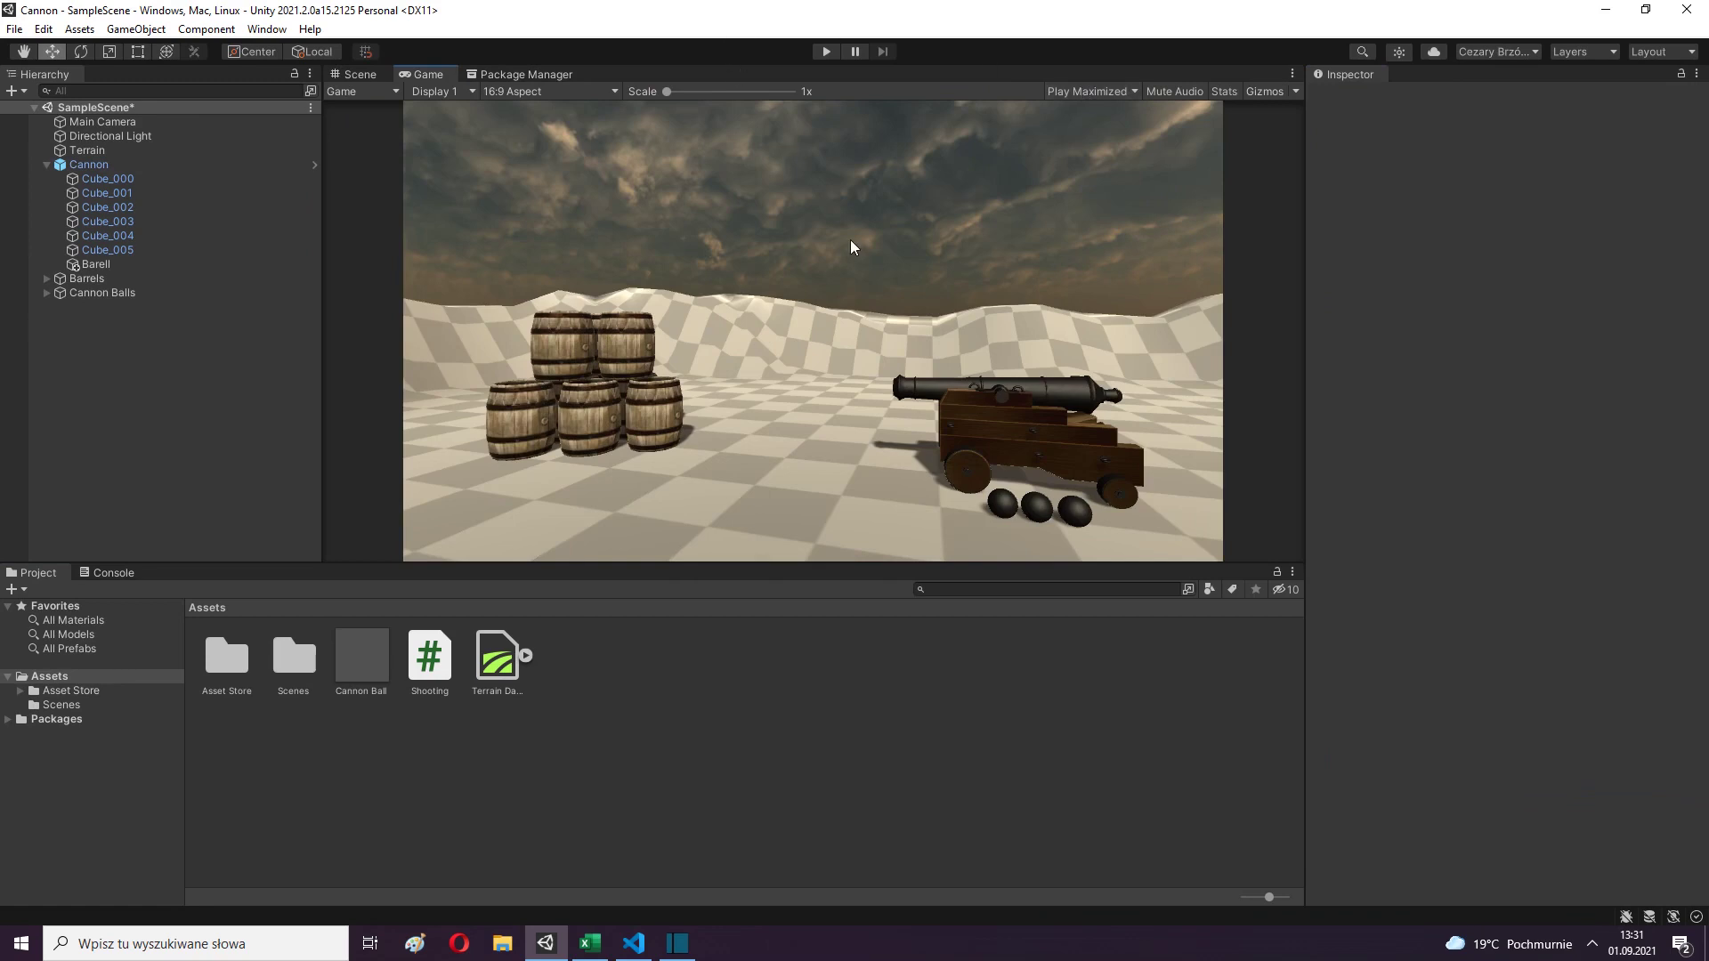
Play-test cannonball firing in the Game view, stop, then return to Shooting.cs in VS Code.
left_click(826, 51)
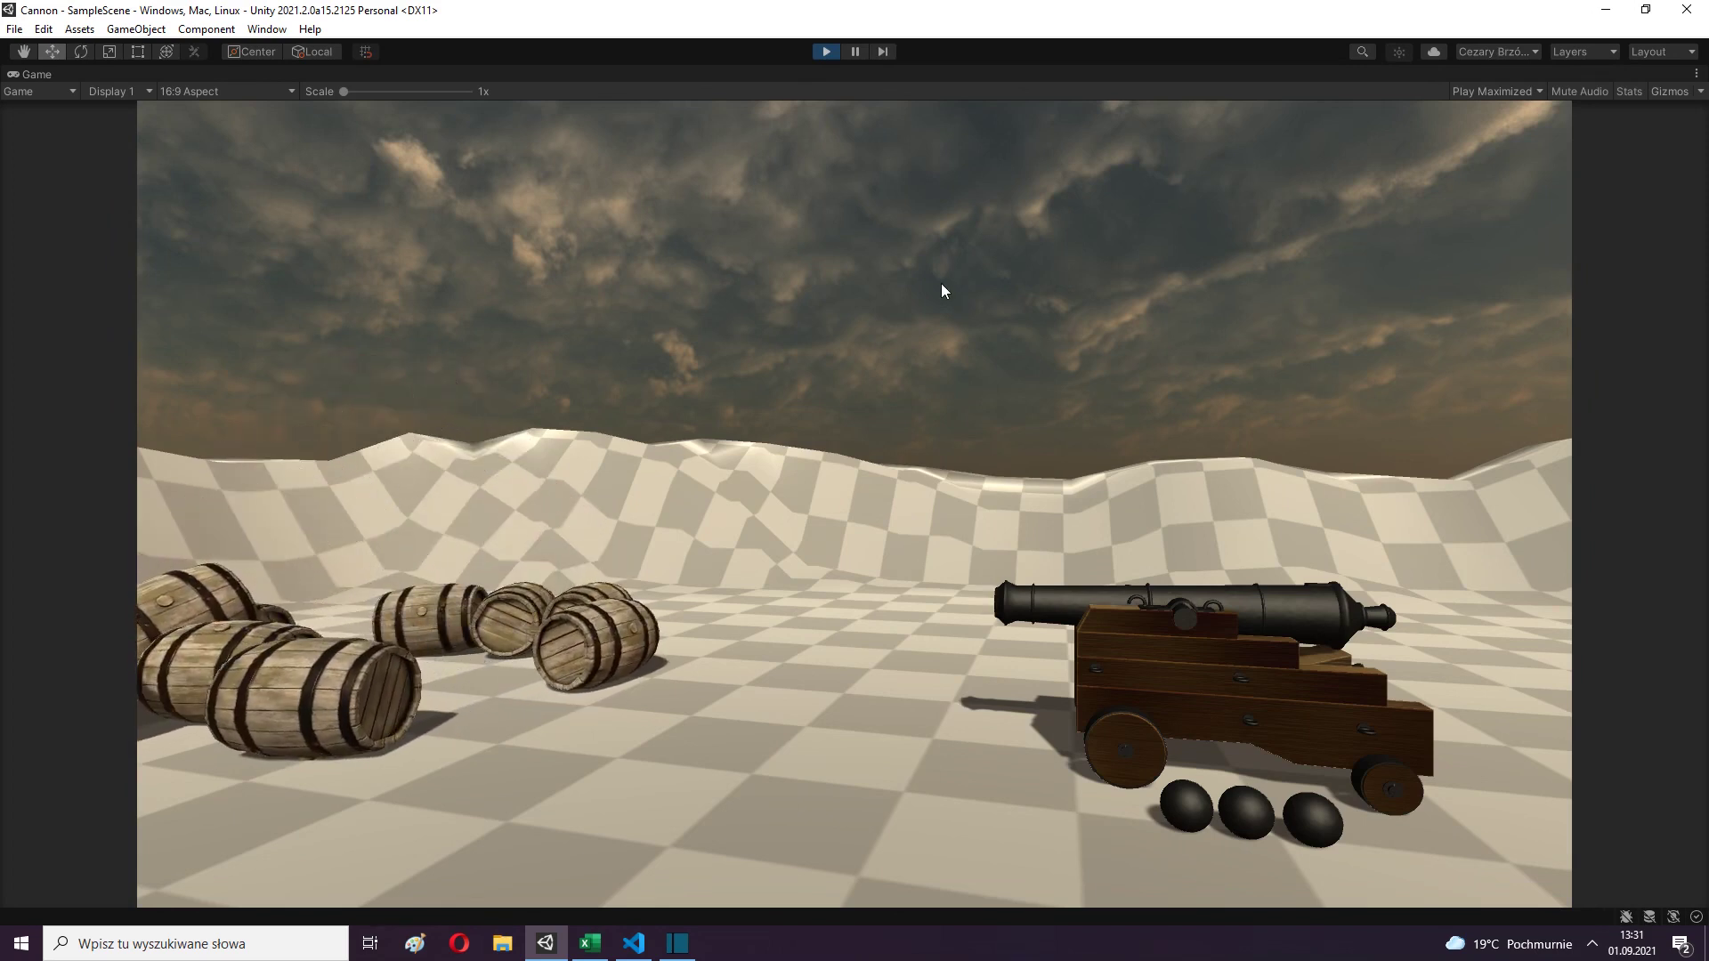
left_click(825, 51)
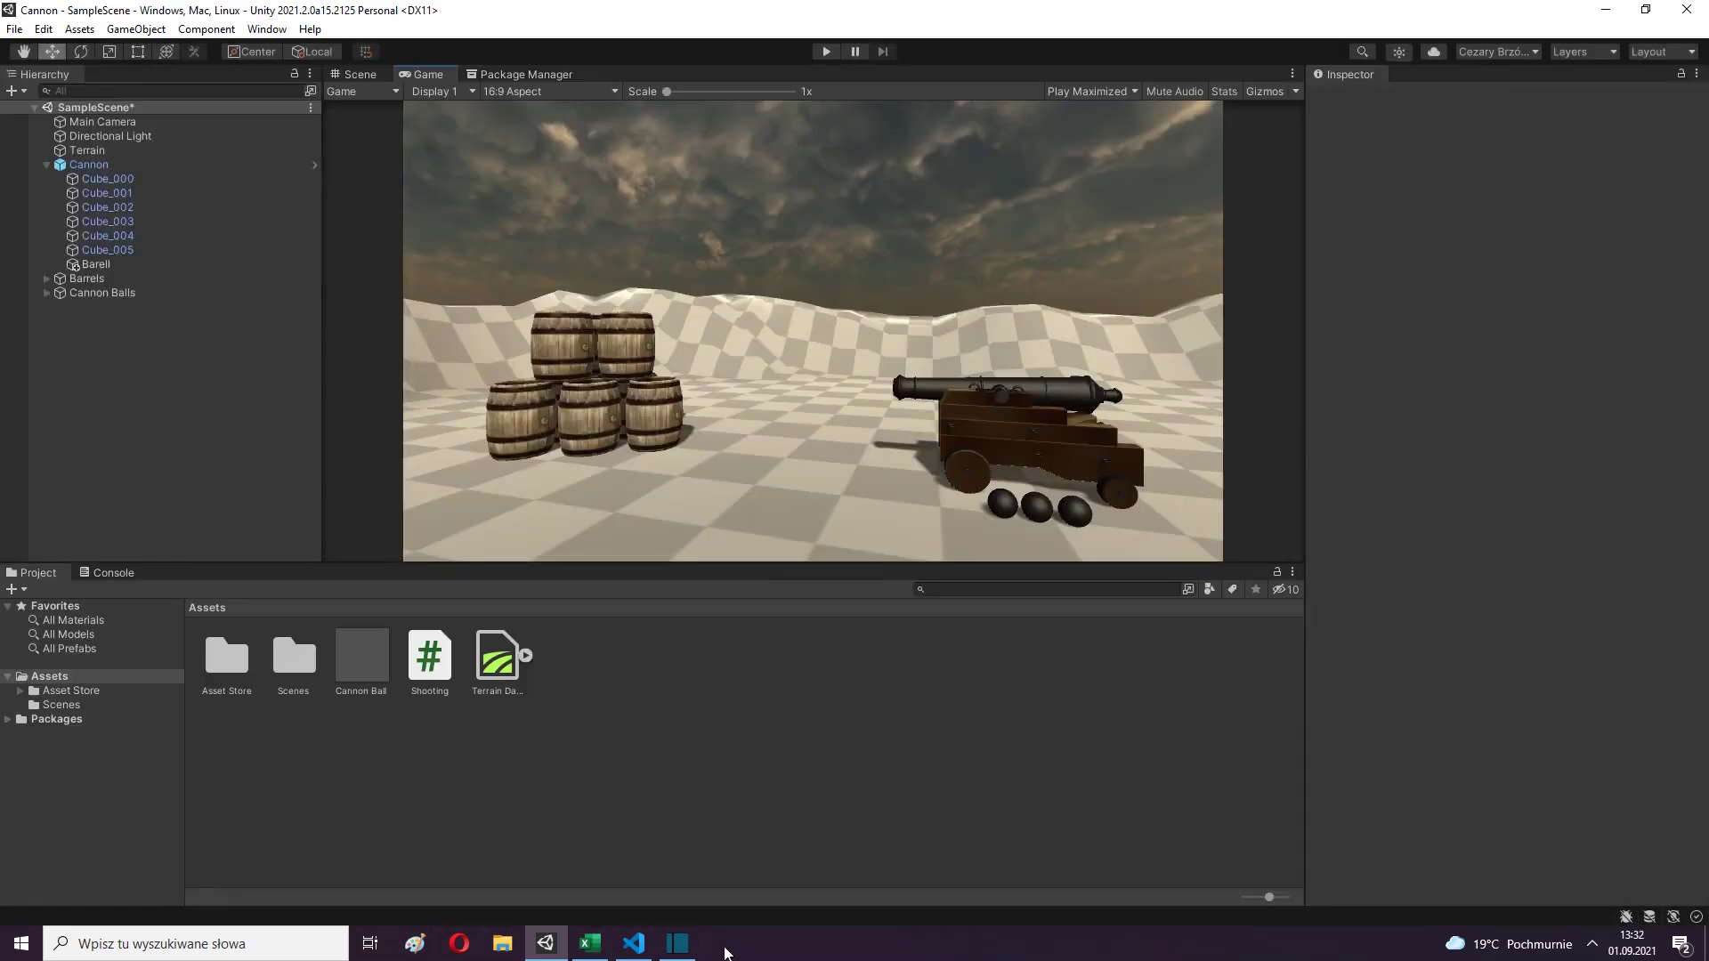
left_click(634, 943)
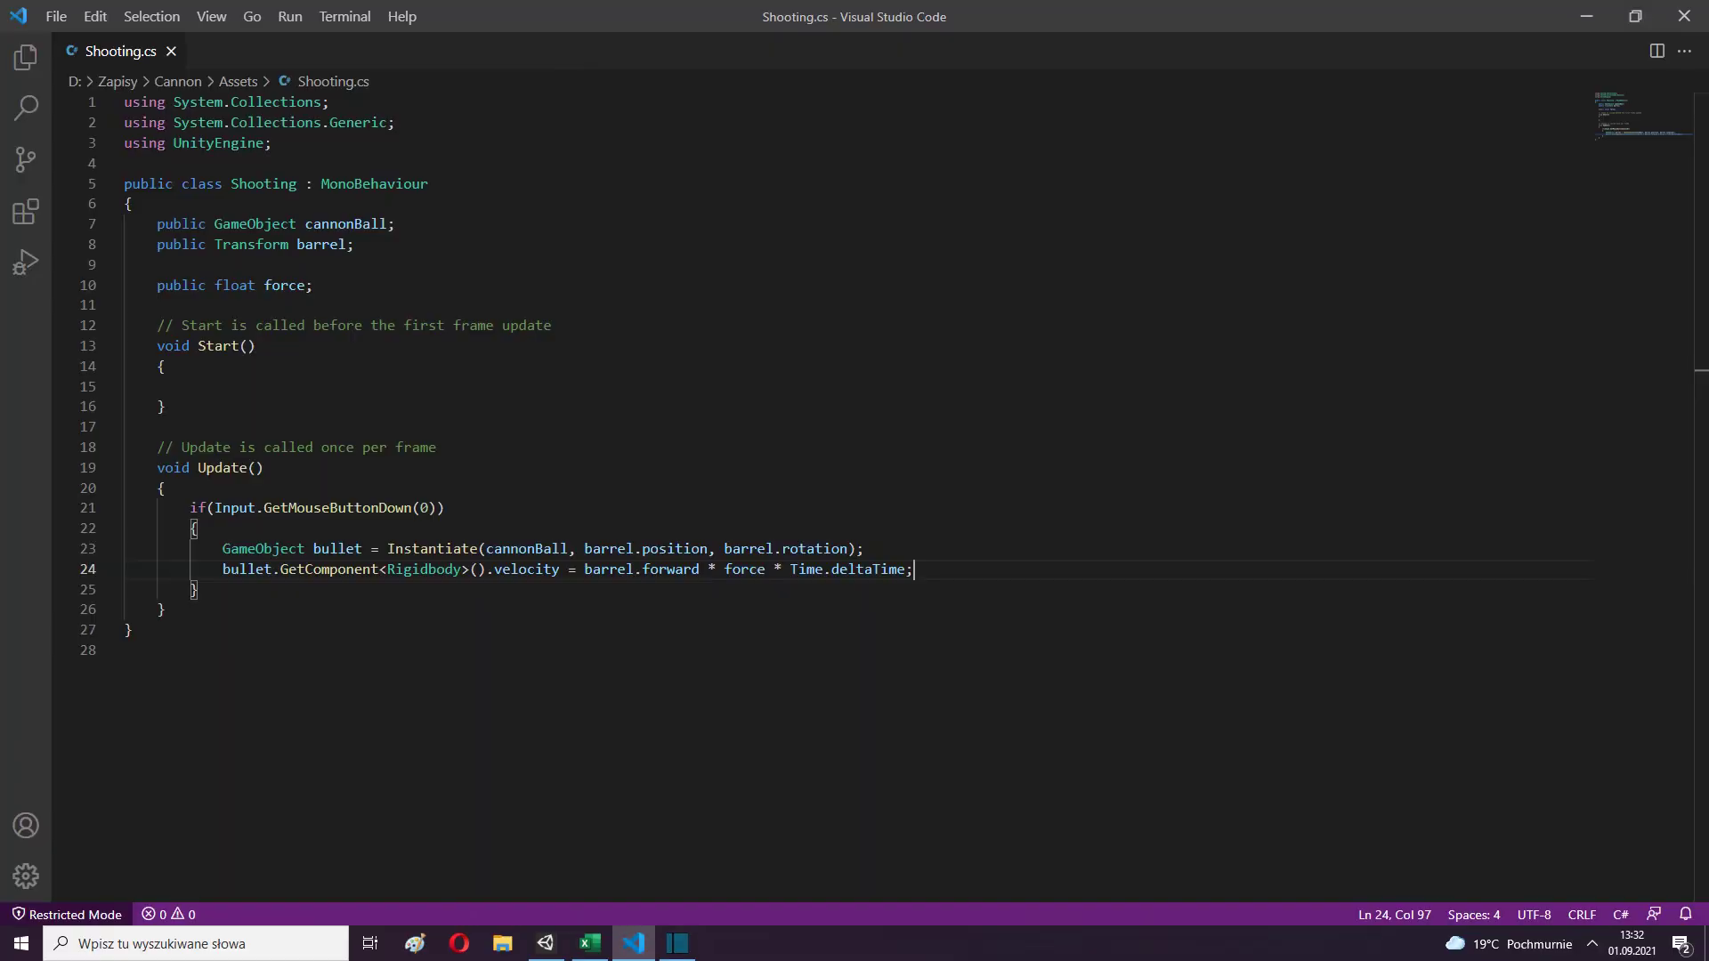